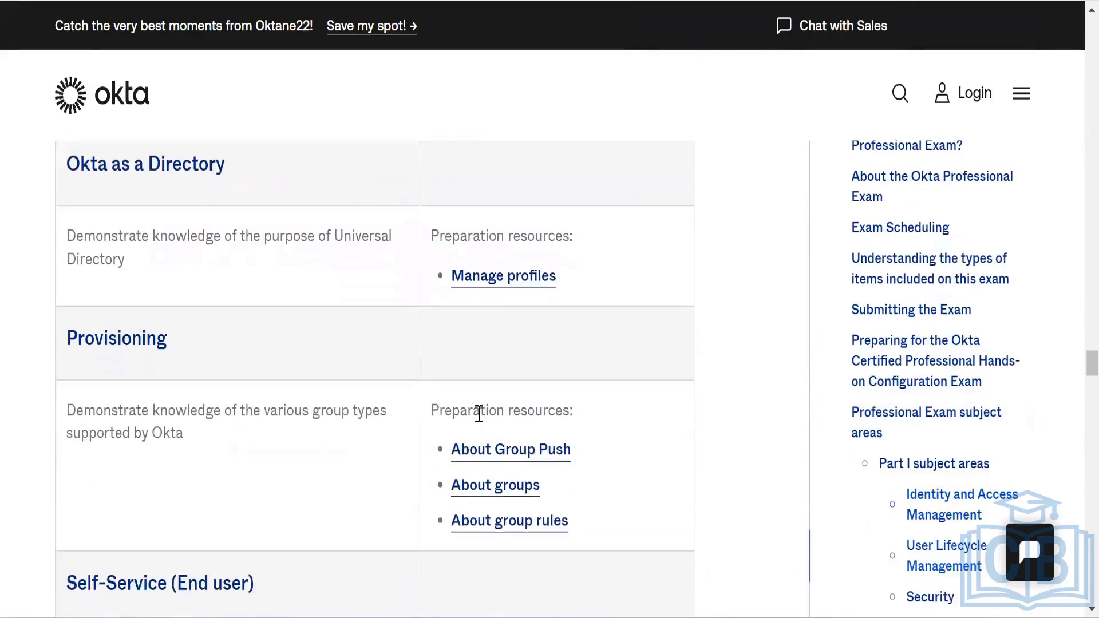
# Step: Scroll through Part I (Self-Service, Security, Policies, Administration, Logging) to the Part II heading
pyautogui.scroll(3, 493, 315)
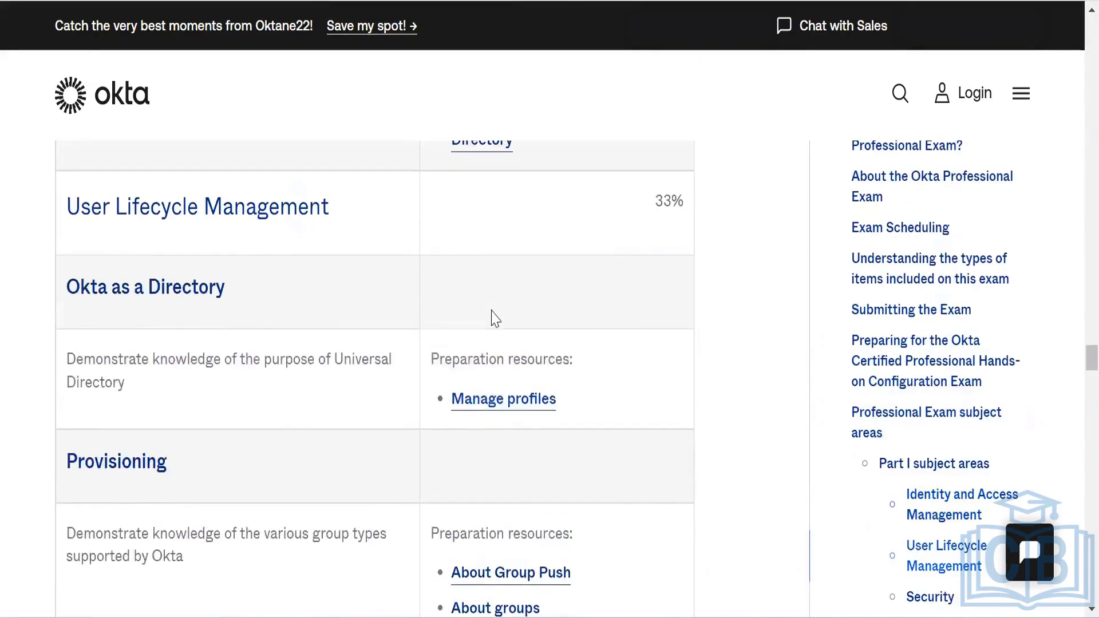
pyautogui.scroll(-1, 492, 313)
pyautogui.scroll(-4, 493, 311)
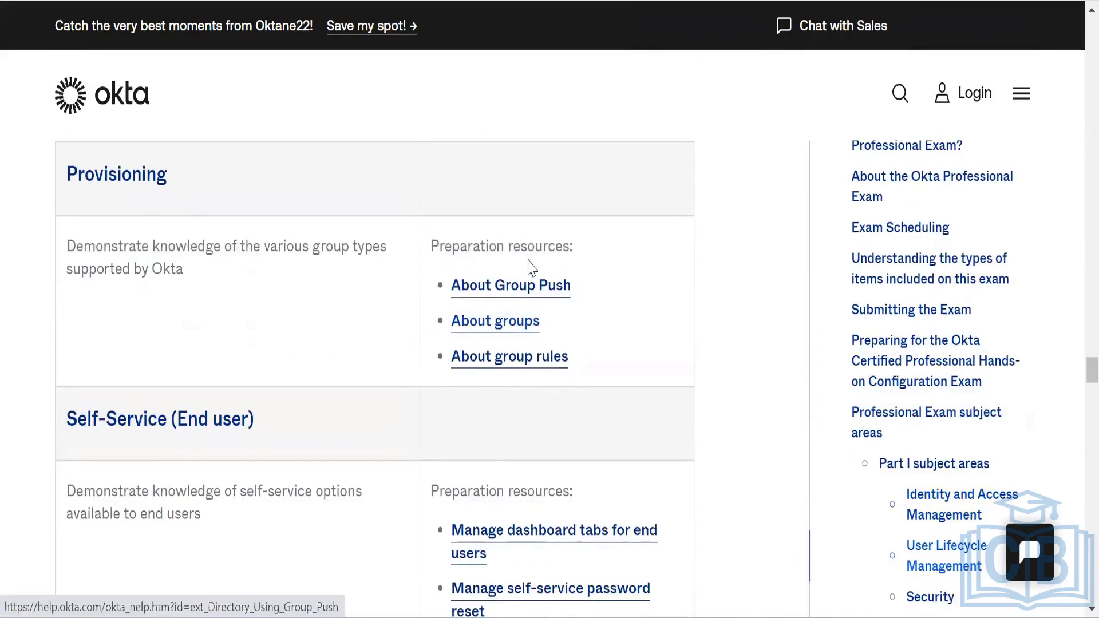
pyautogui.scroll(-4, 519, 370)
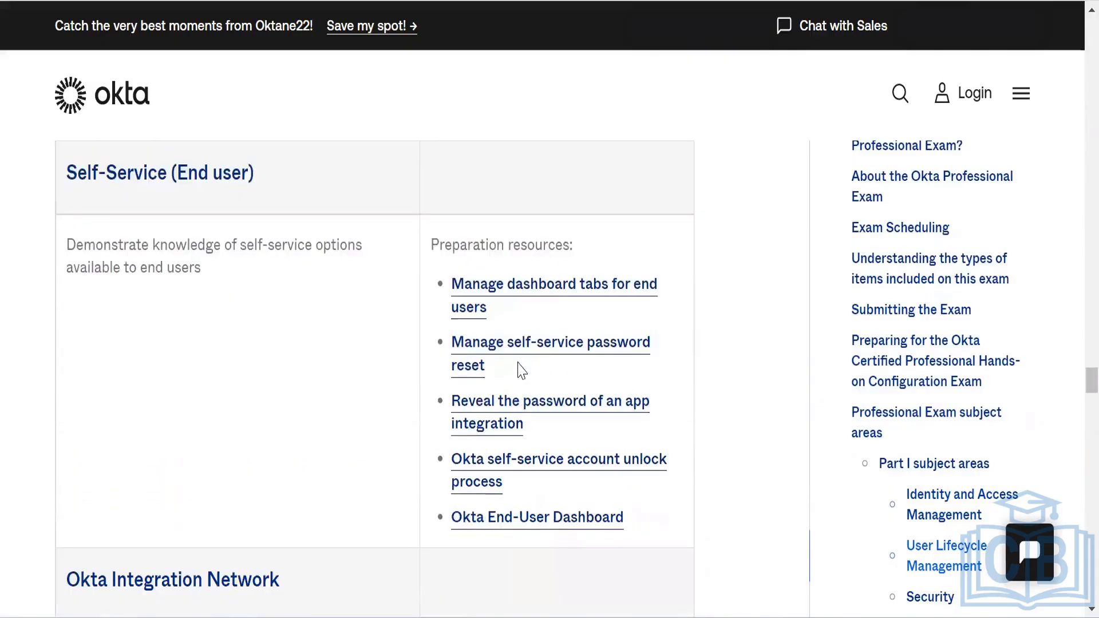
pyautogui.scroll(-1, 544, 474)
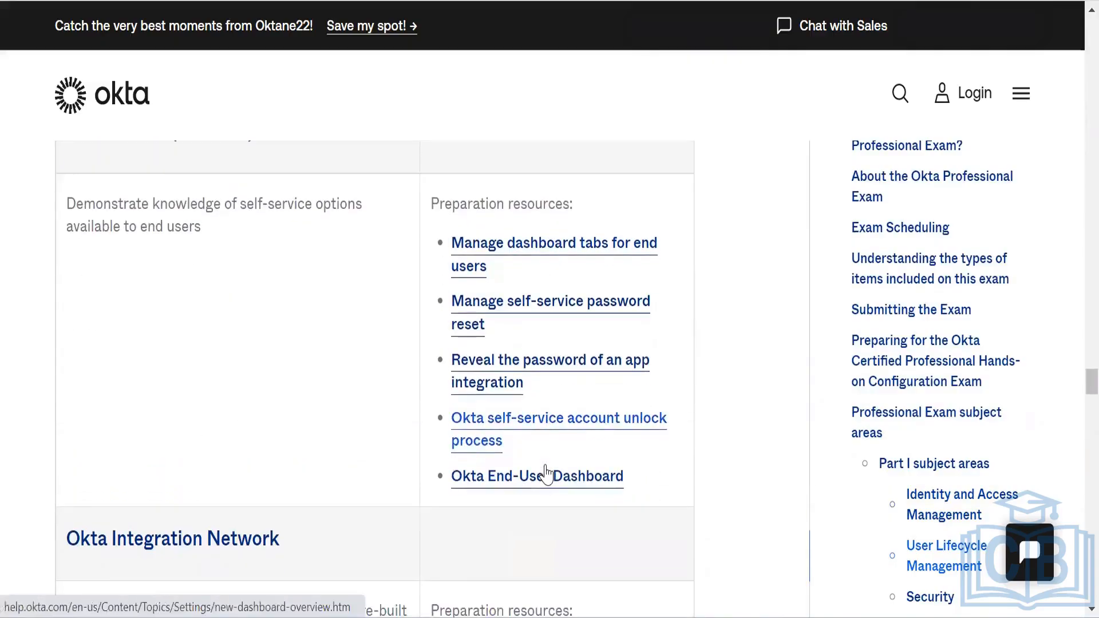
pyautogui.scroll(-5, 546, 474)
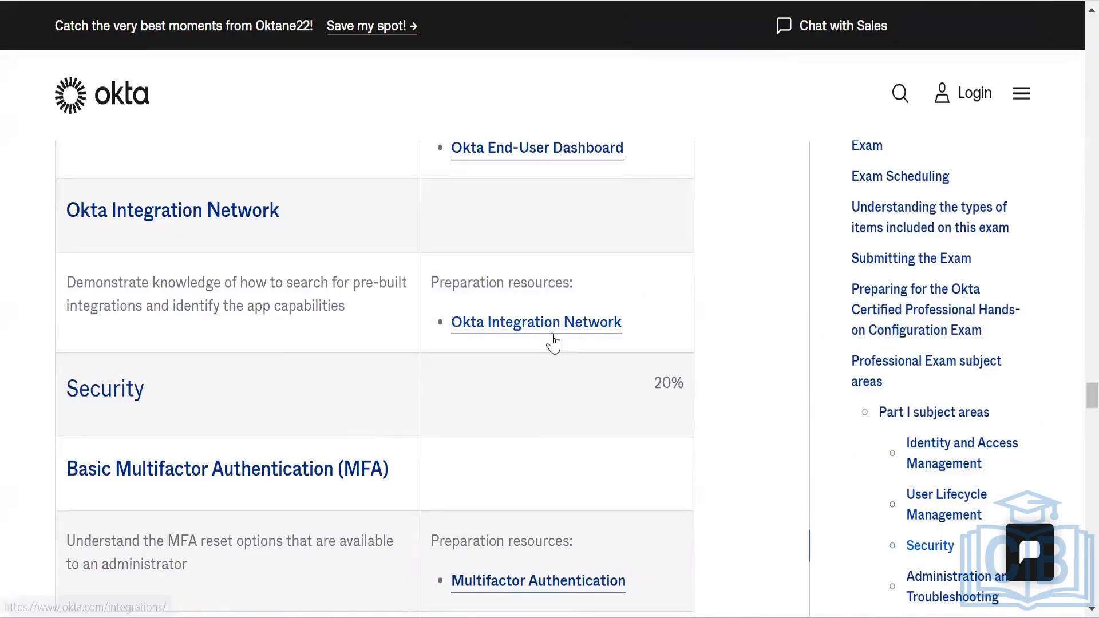
pyautogui.scroll(-1, 555, 344)
pyautogui.scroll(-7, 554, 341)
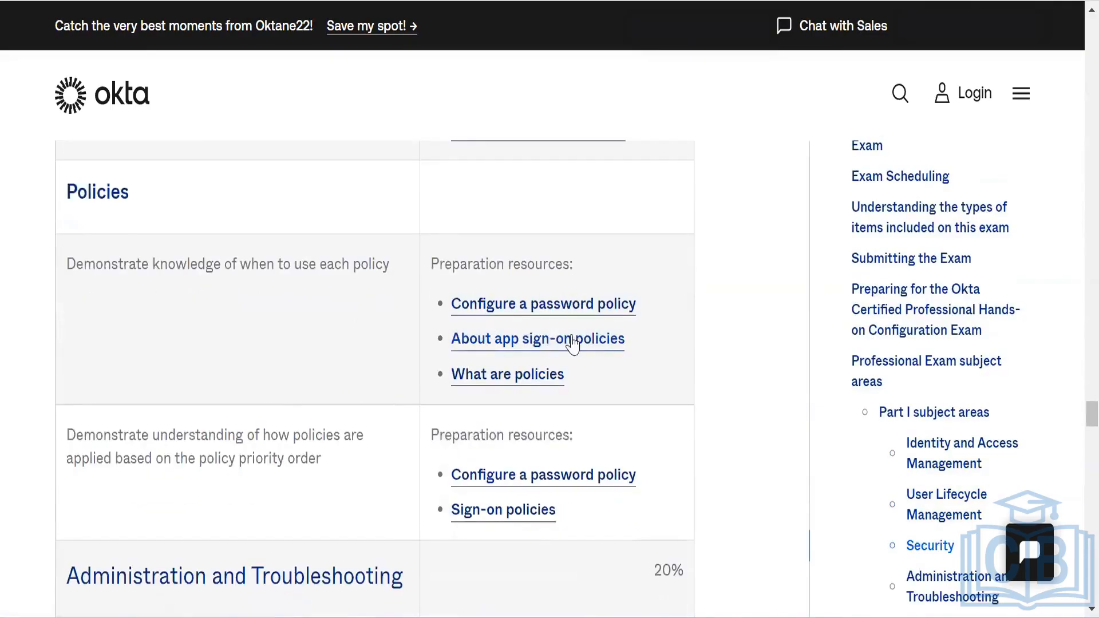
pyautogui.scroll(-7, 610, 346)
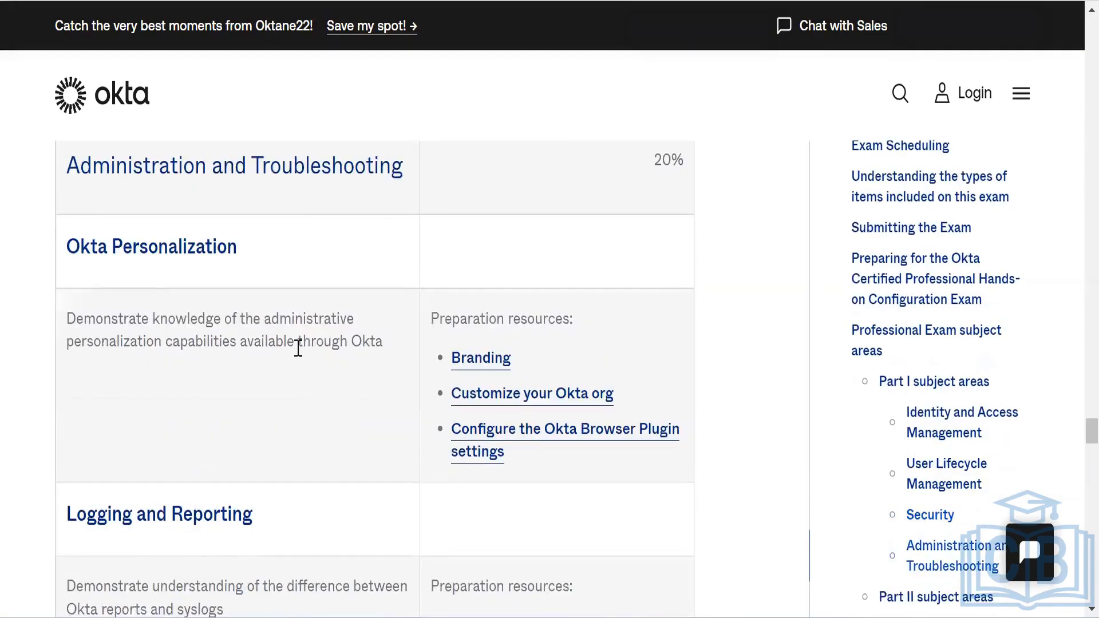
pyautogui.scroll(-1, 508, 465)
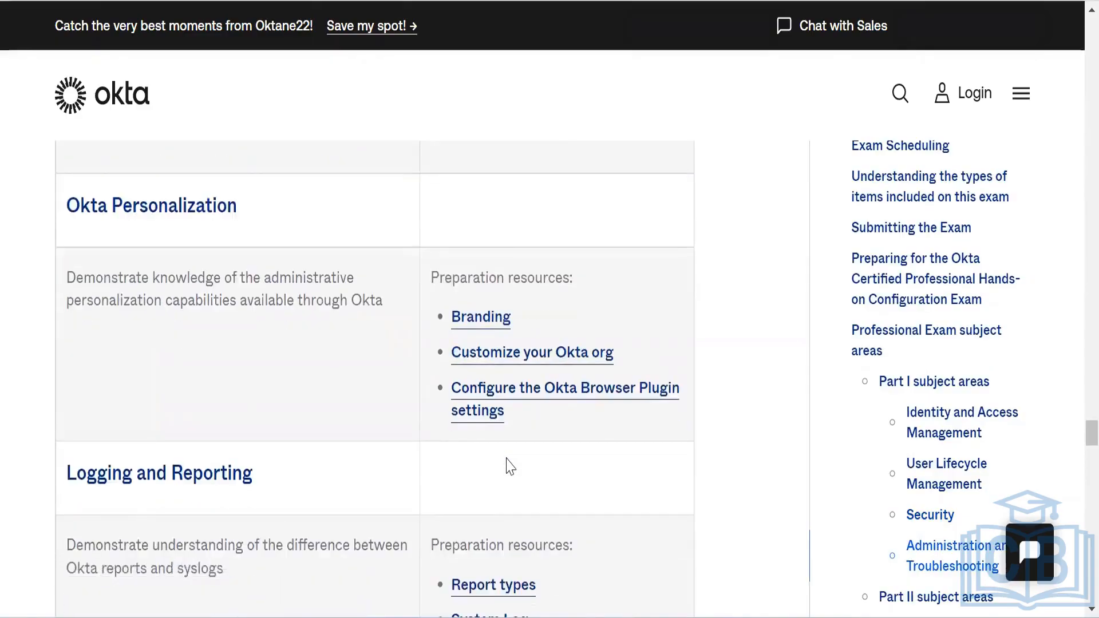
pyautogui.scroll(-4, 508, 466)
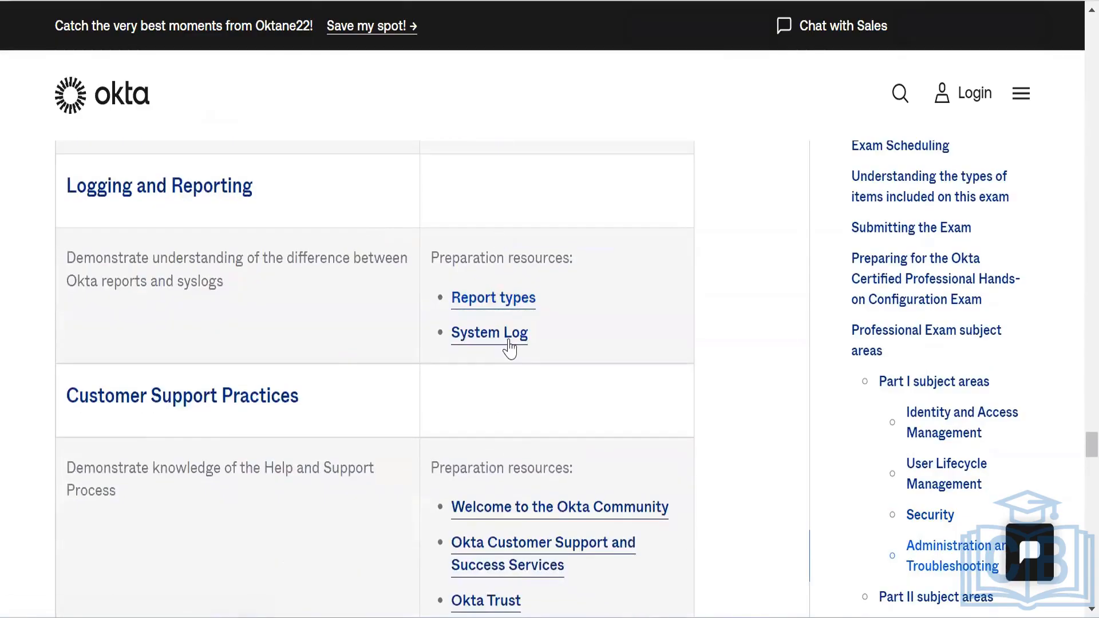
pyautogui.scroll(-4, 510, 345)
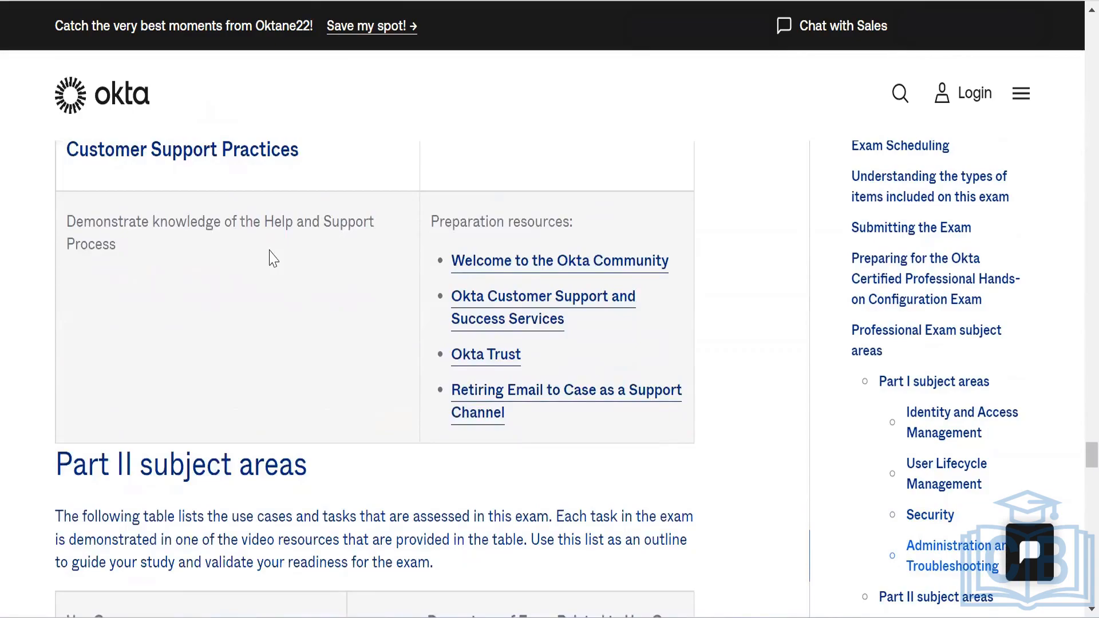
pyautogui.scroll(1, 272, 257)
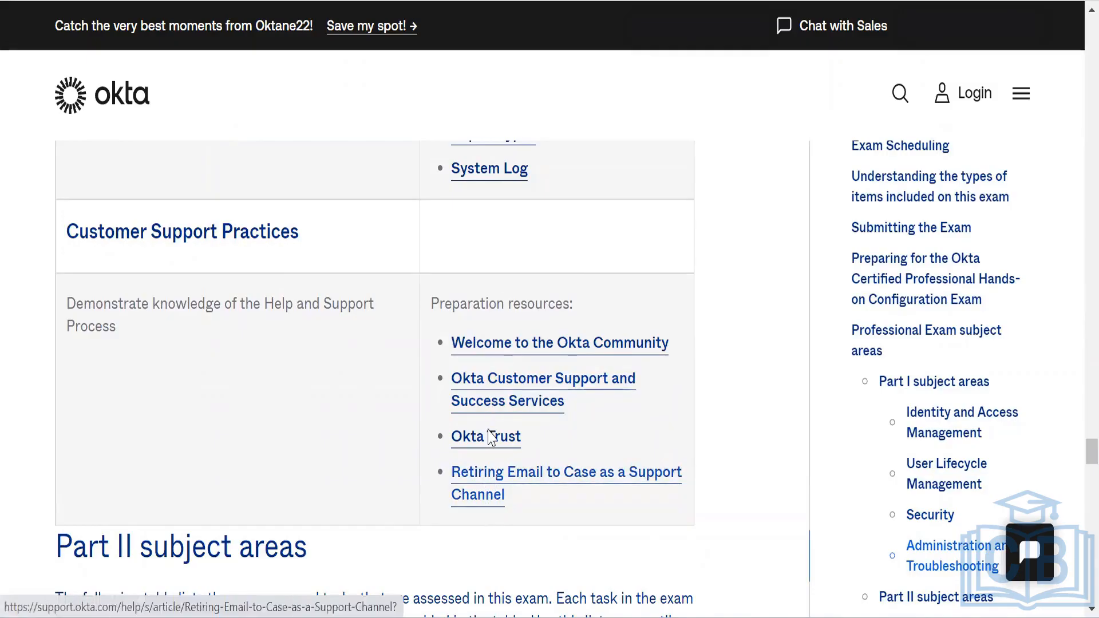
pyautogui.scroll(-3, 482, 343)
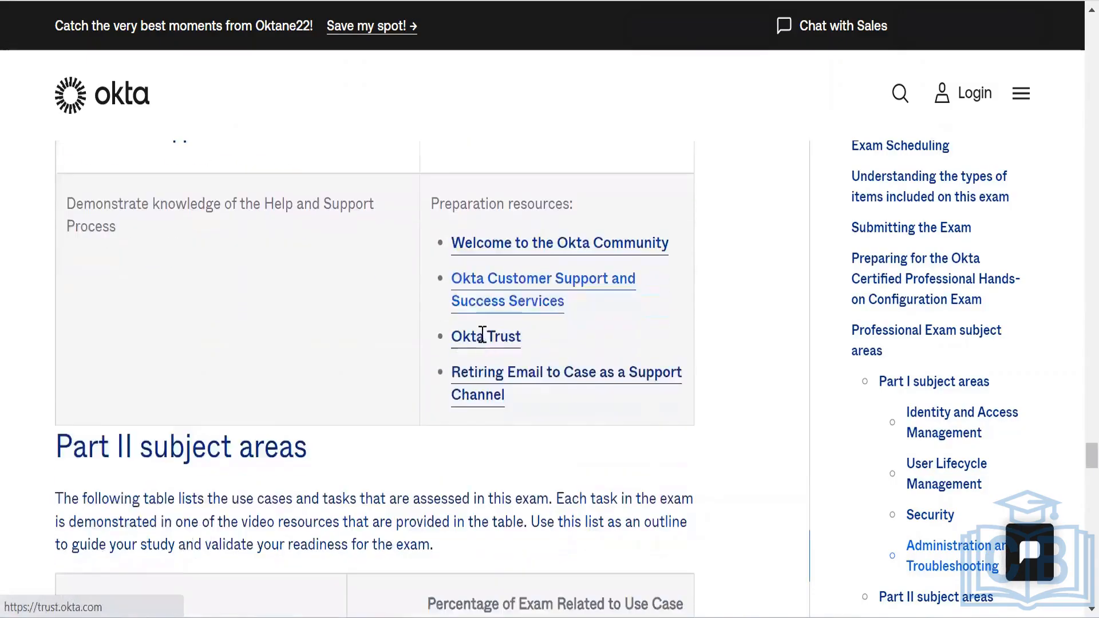
pyautogui.scroll(-5, 483, 342)
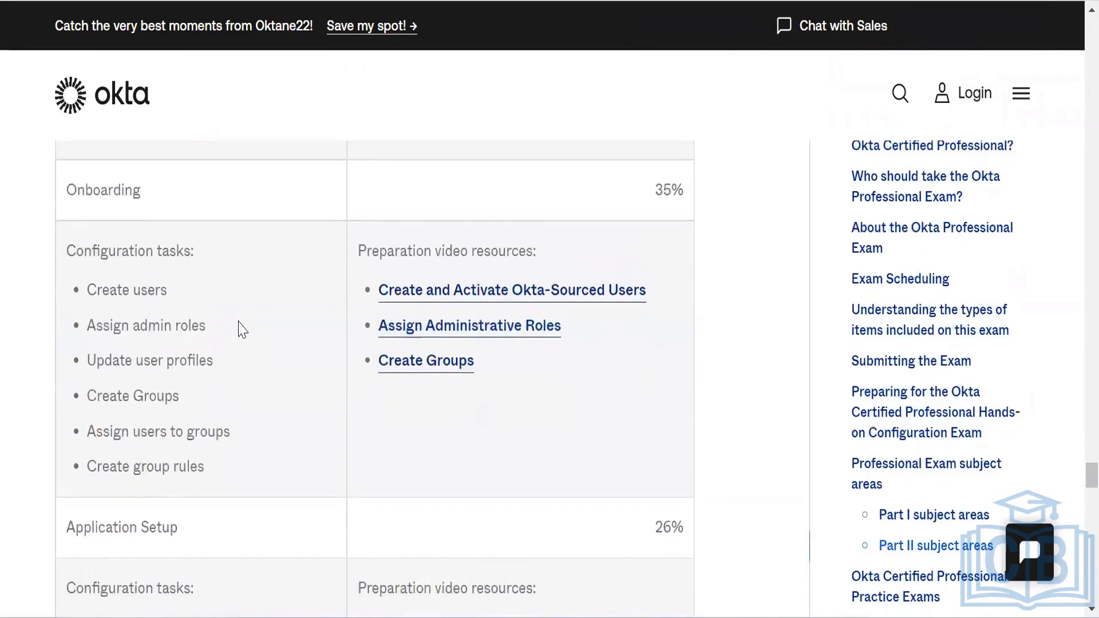
# Step: Scroll through the Part II use cases, Onboarding to Offboarding, down to Practice Exams
pyautogui.scroll(2, 240, 323)
pyautogui.scroll(2, 240, 322)
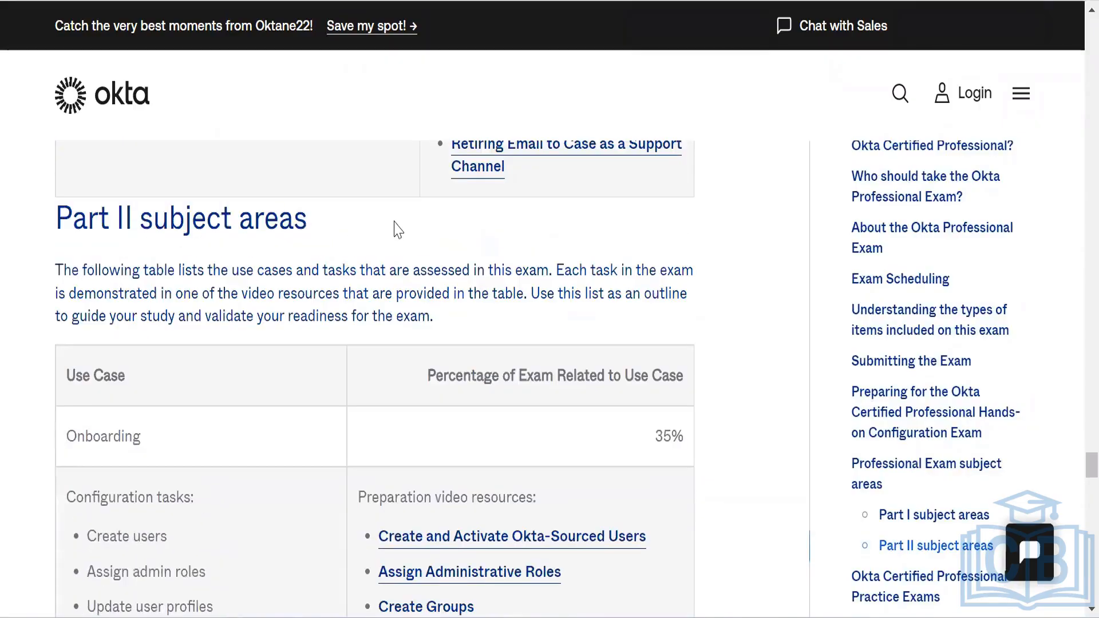
pyautogui.scroll(-4, 396, 227)
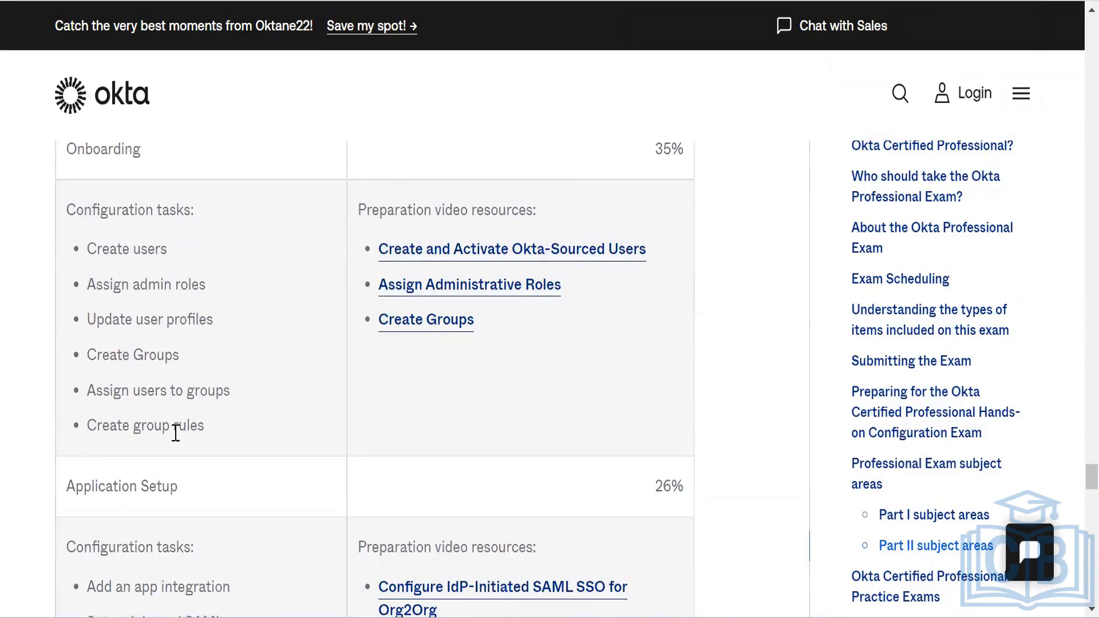
pyautogui.scroll(-4, 187, 433)
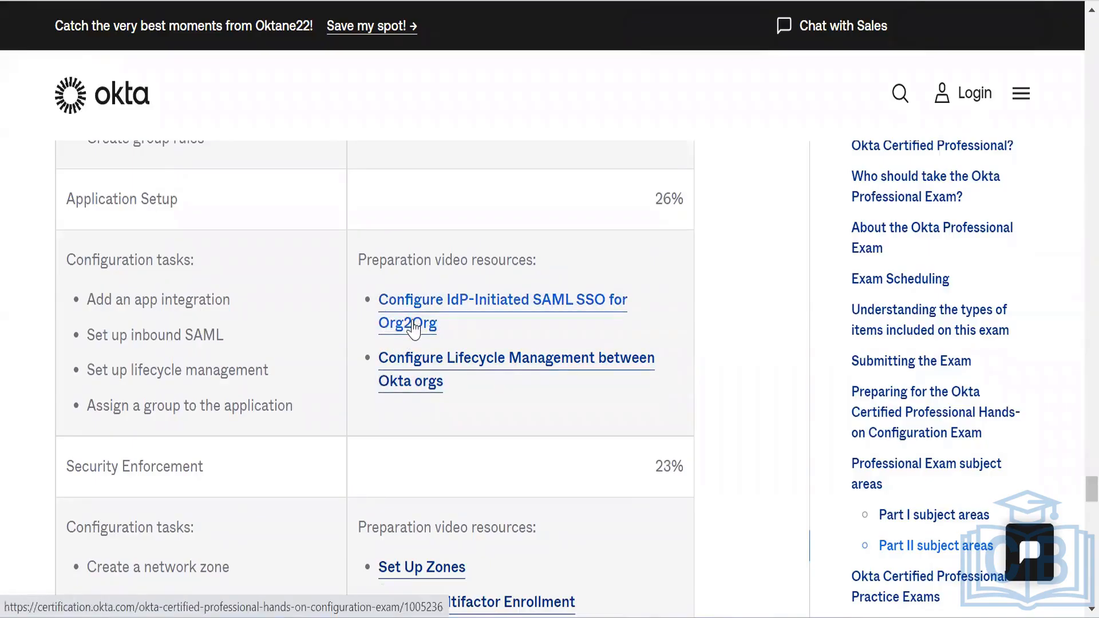
pyautogui.scroll(-1, 413, 330)
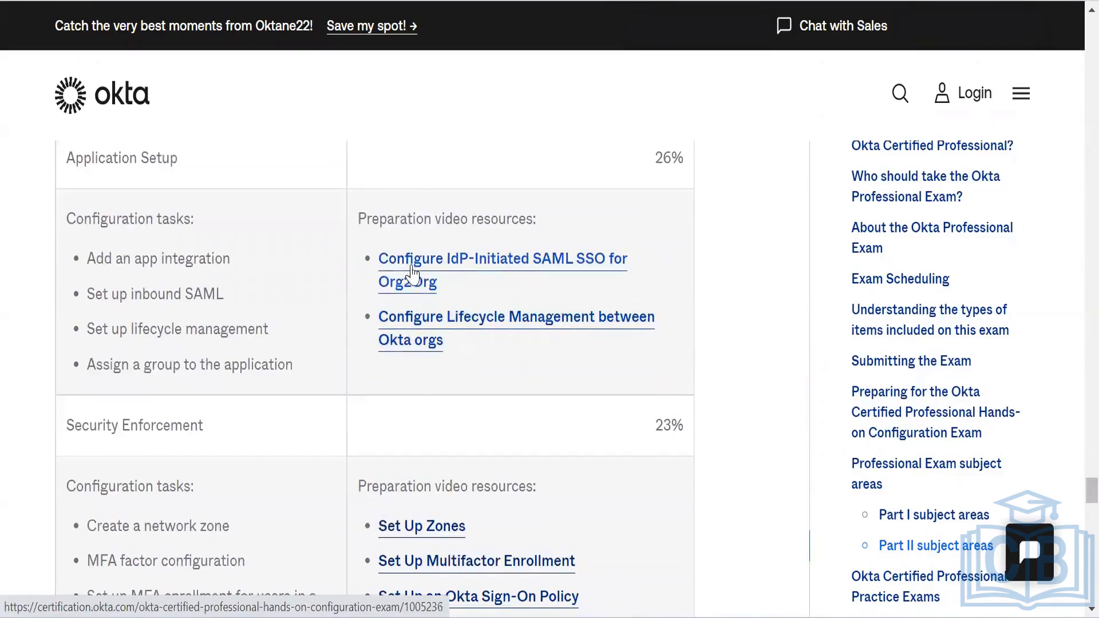
pyautogui.scroll(-6, 414, 302)
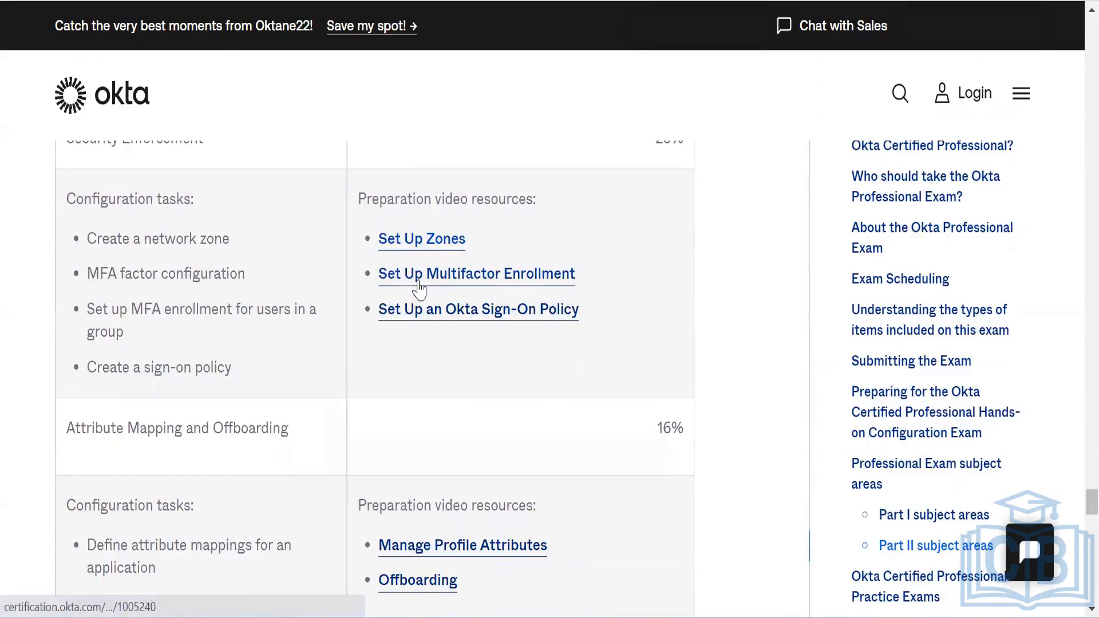
pyautogui.scroll(-5, 426, 336)
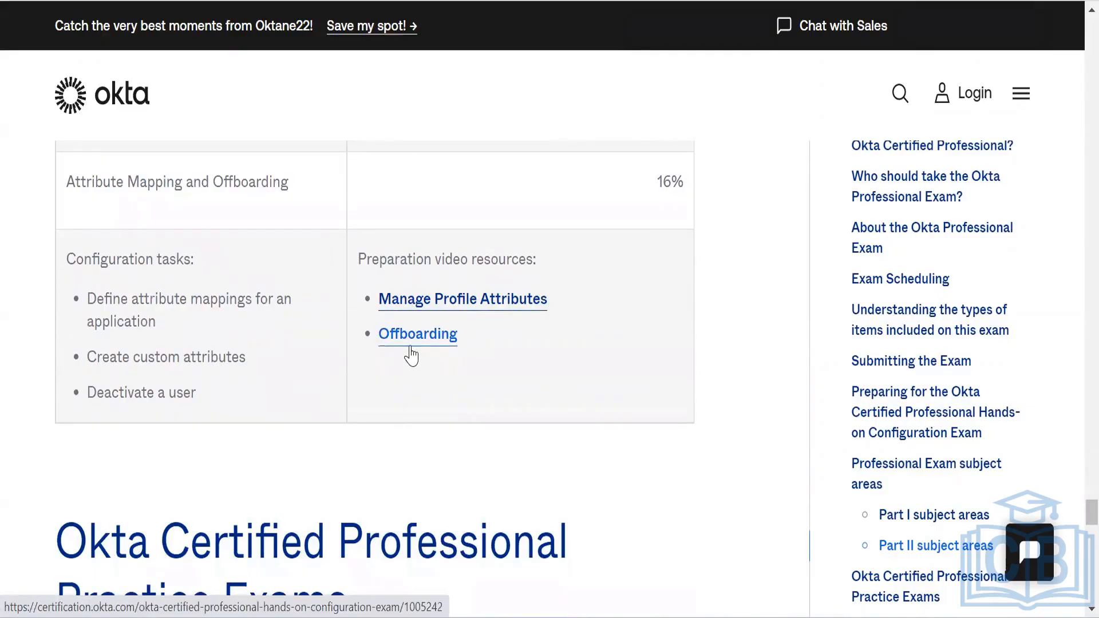
pyautogui.scroll(-5, 411, 355)
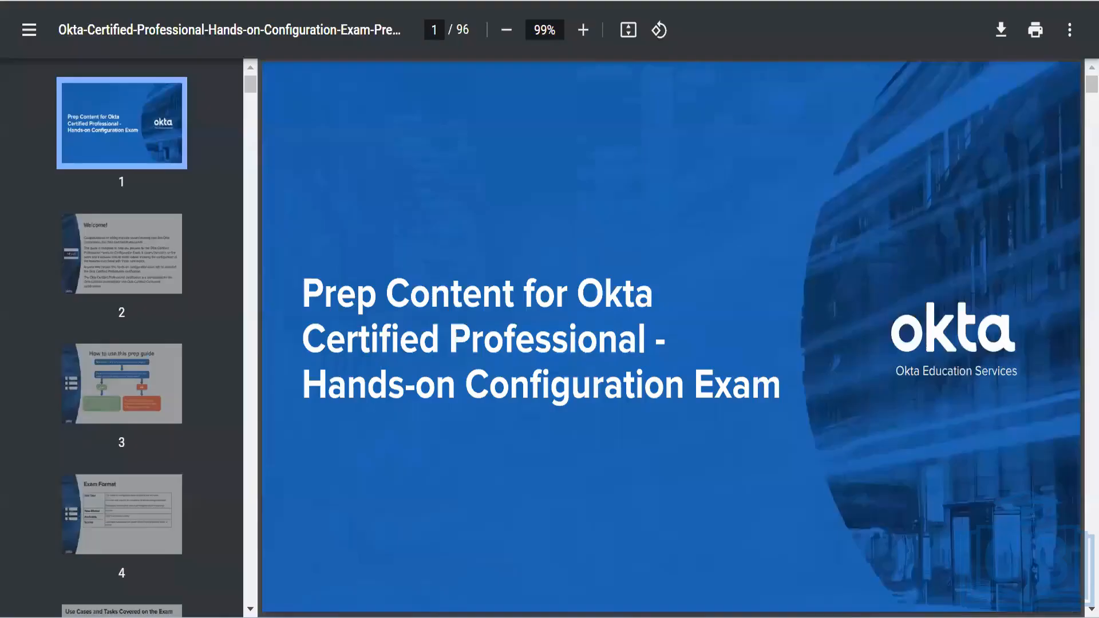
# Step: Switch from the prep content PDF to the Okta Admin Console window with Alt+Tab
pyautogui.hotkey('alt', 'Tab')
pyautogui.hotkey('alt', 'Tab')
pyautogui.hotkey('alt', 'Tab')
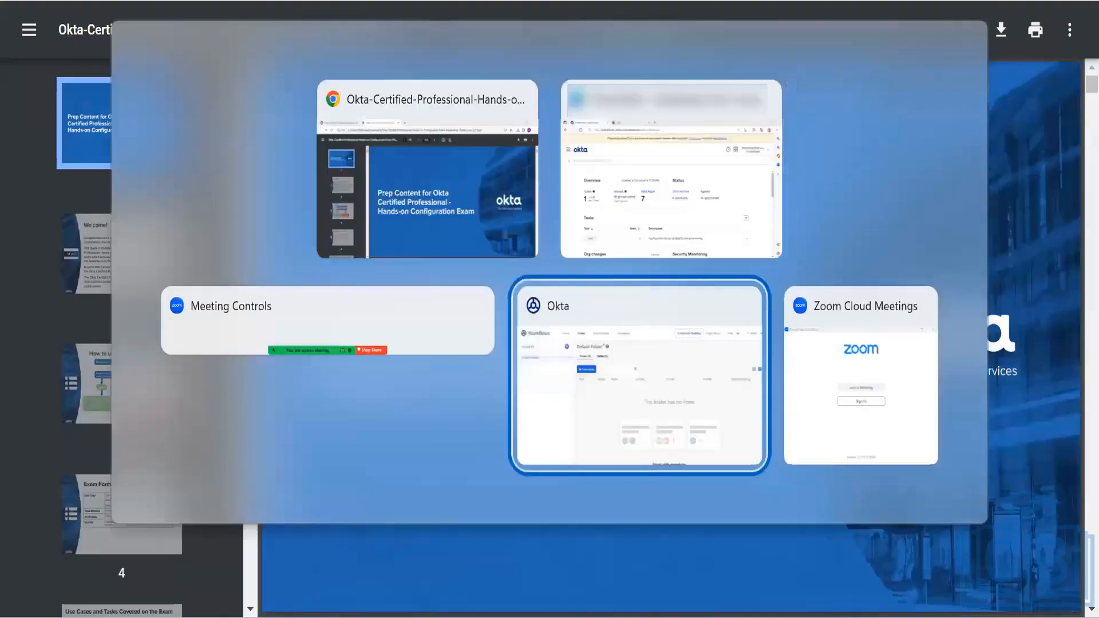
pyautogui.hotkey('alt', 'Tab')
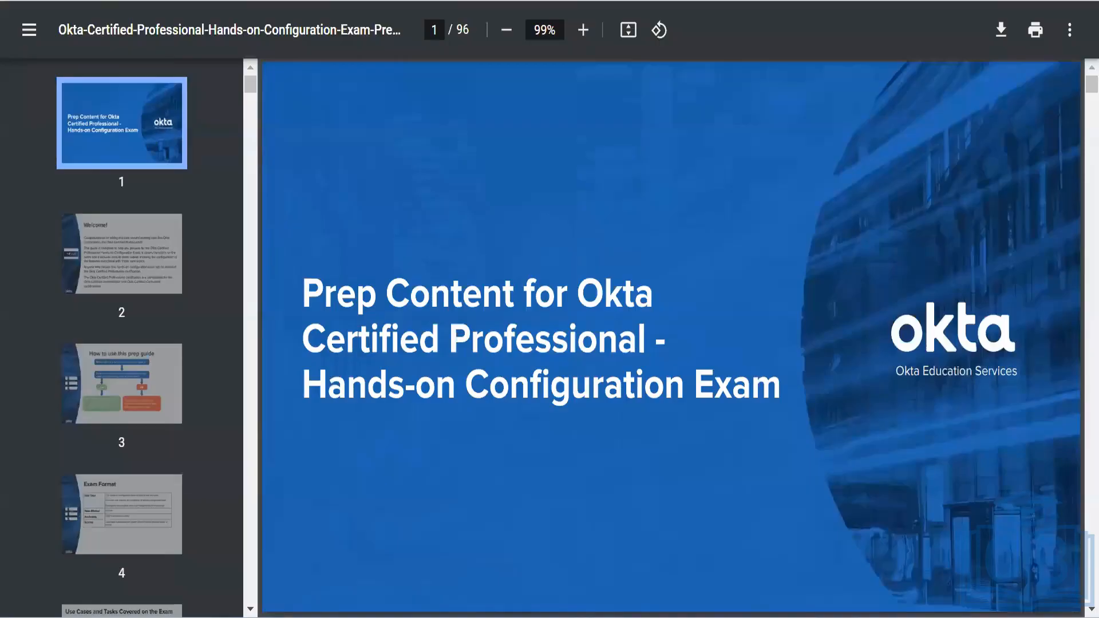
pyautogui.hotkey('alt', 'Tab')
pyautogui.hotkey('alt', 'Tab')
pyautogui.hotkey('alt', 'Tab')
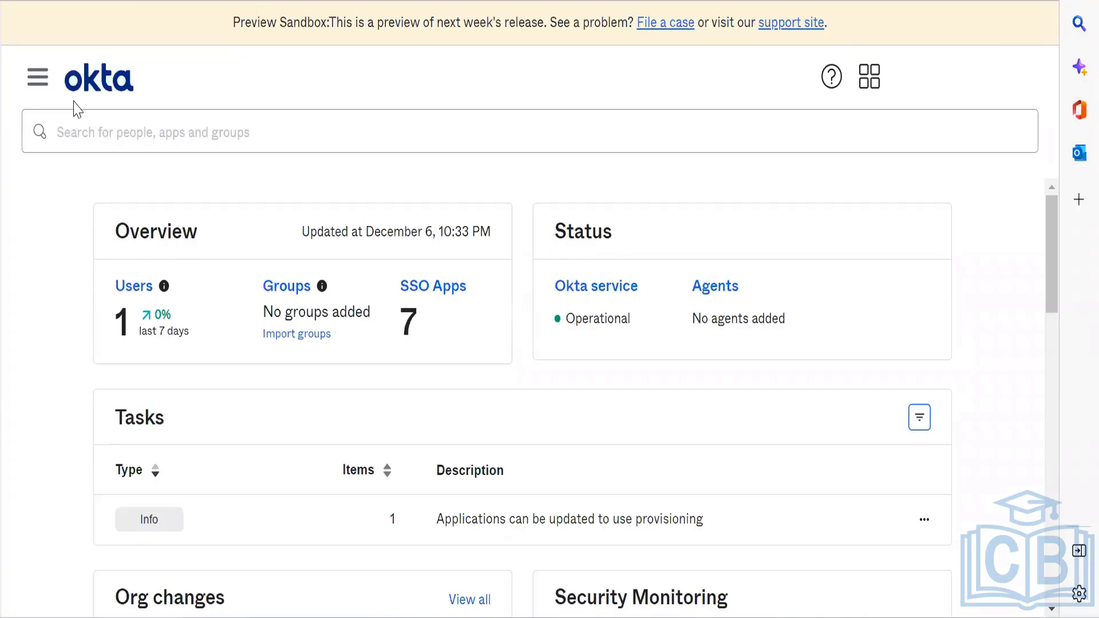
# Step: View the empty Workflow > Delegated flows page, then launch the Workflows console
pyautogui.click(35, 86)
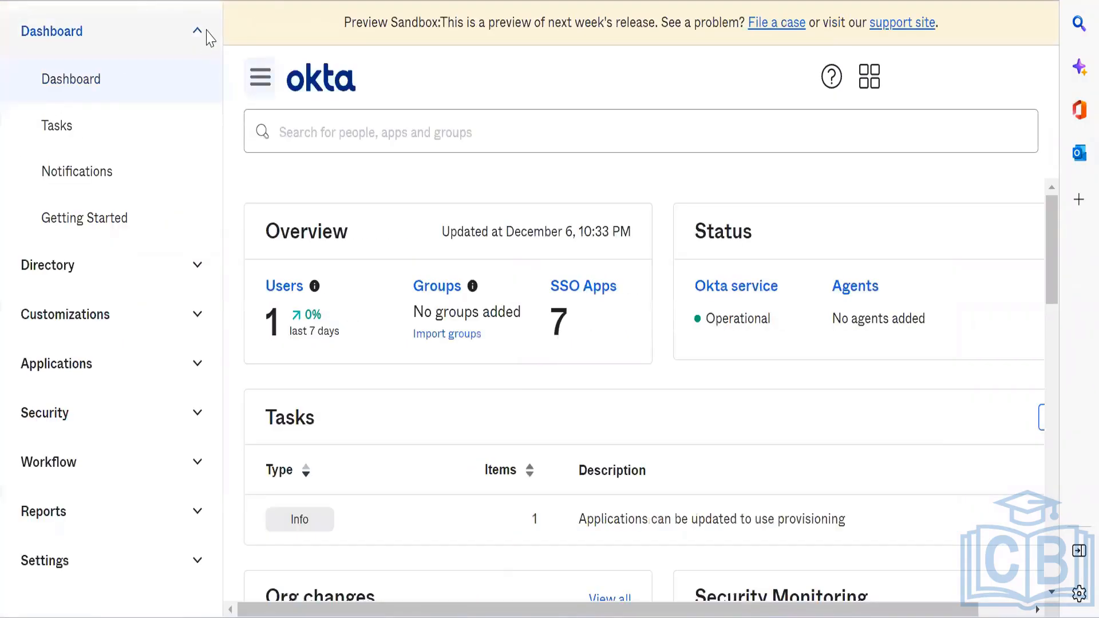
pyautogui.click(198, 32)
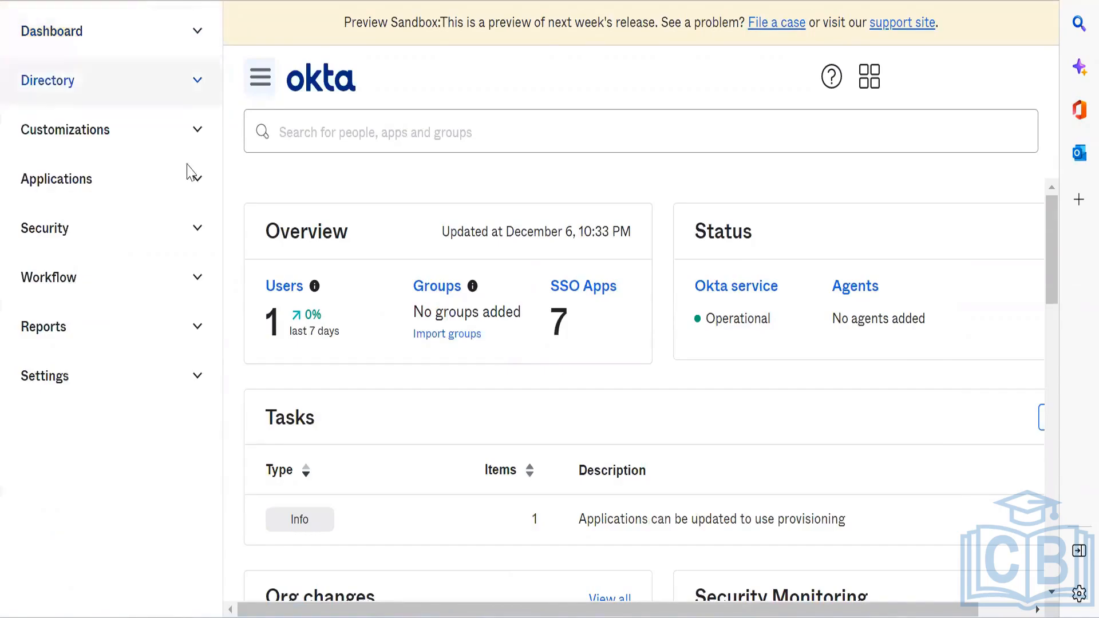
pyautogui.click(183, 277)
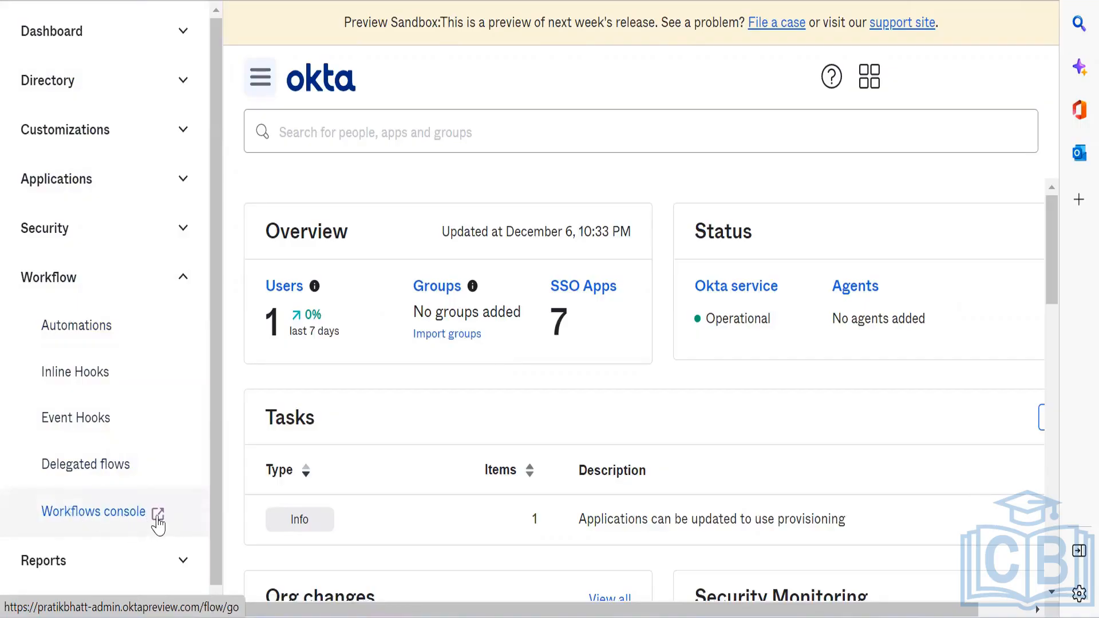
pyautogui.click(116, 484)
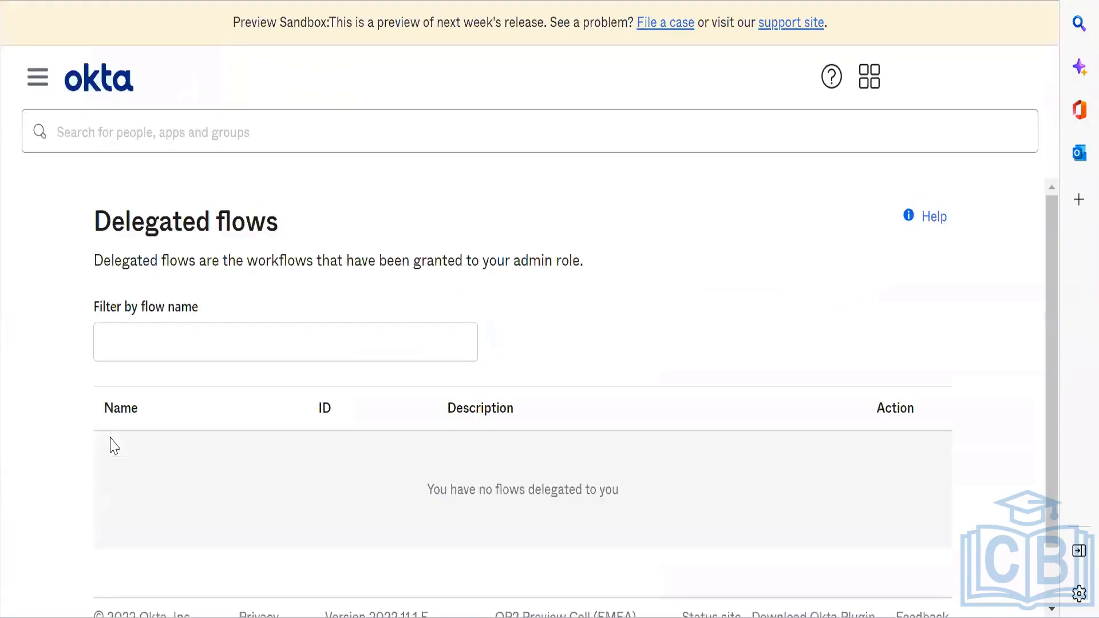
pyautogui.click(35, 79)
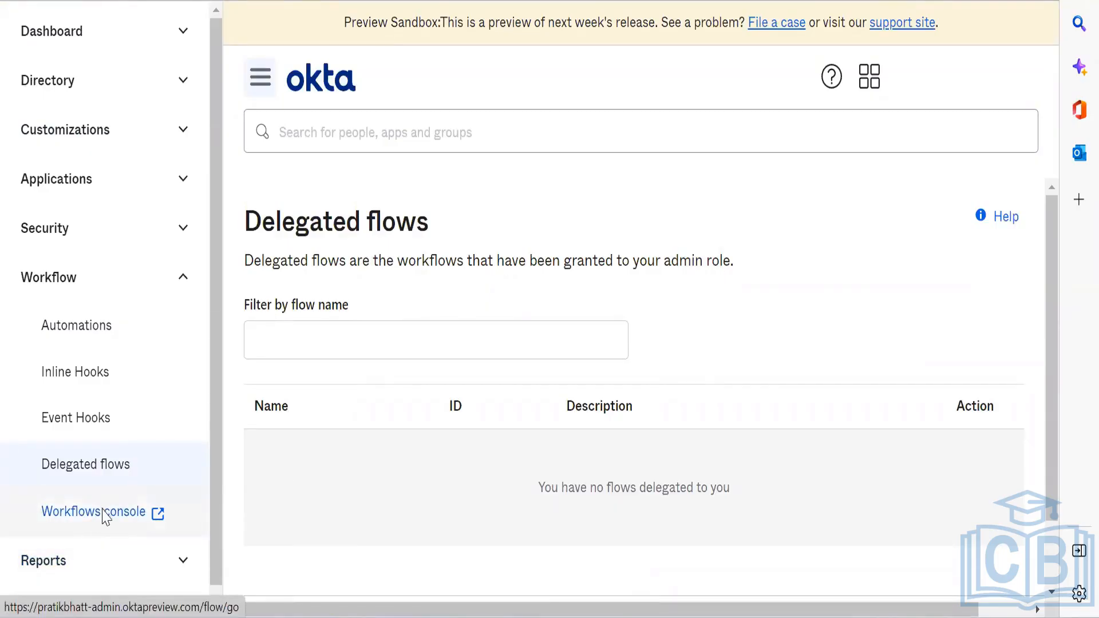
pyautogui.click(105, 516)
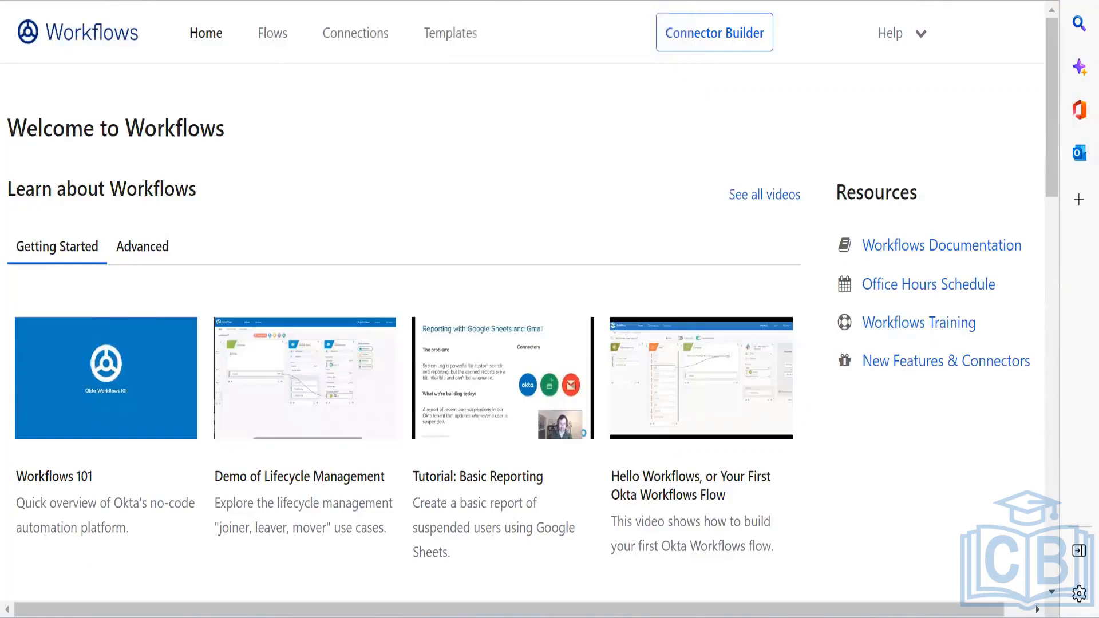
# Step: Look over the Workflows Flows and Connections pages
pyautogui.scroll(-5, 349, 155)
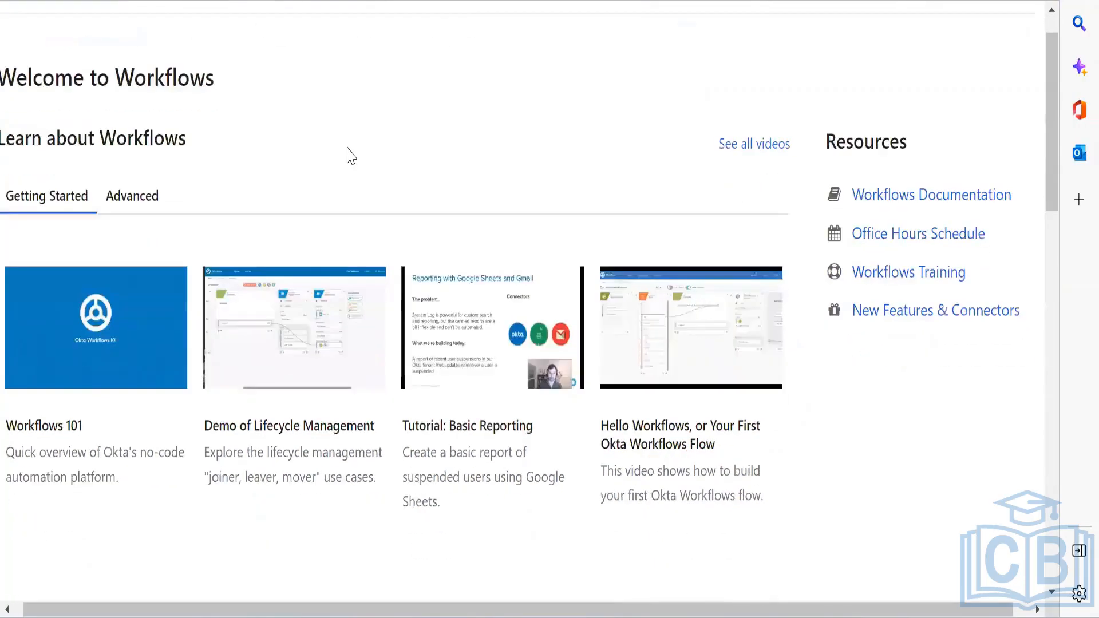
pyautogui.scroll(1, 10, 346)
pyautogui.hscroll(-1, 5, 350)
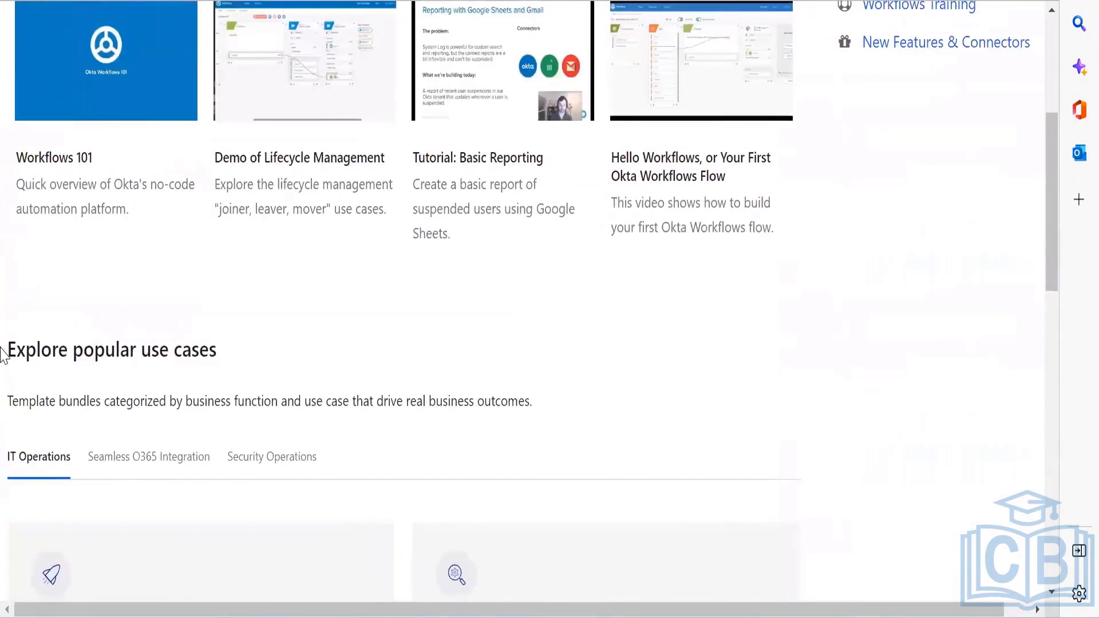
pyautogui.scroll(6, 5, 352)
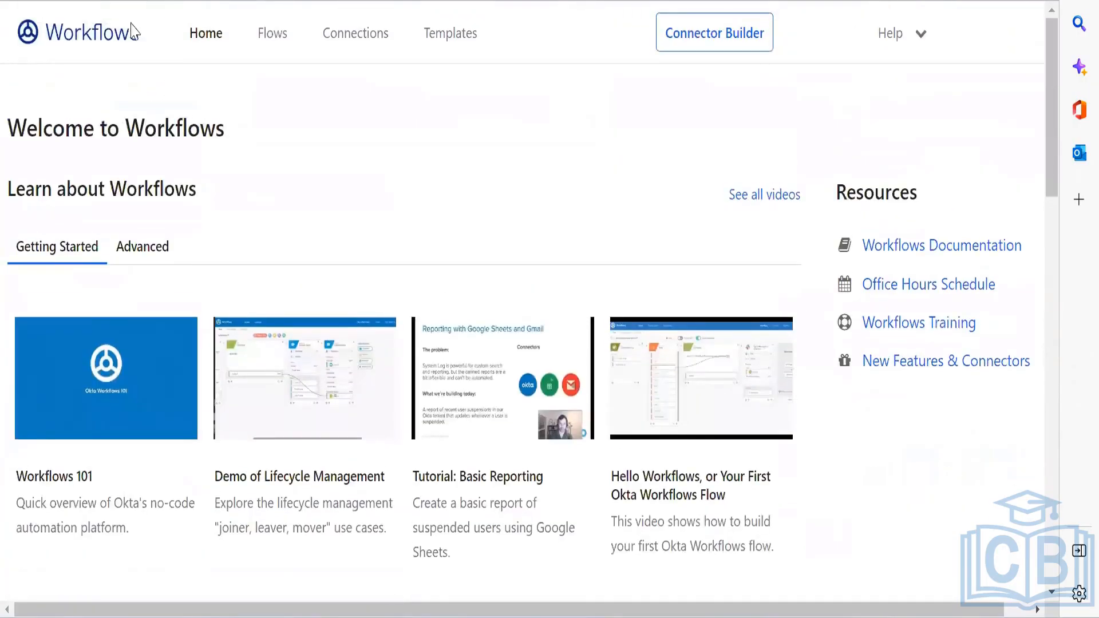
pyautogui.click(272, 38)
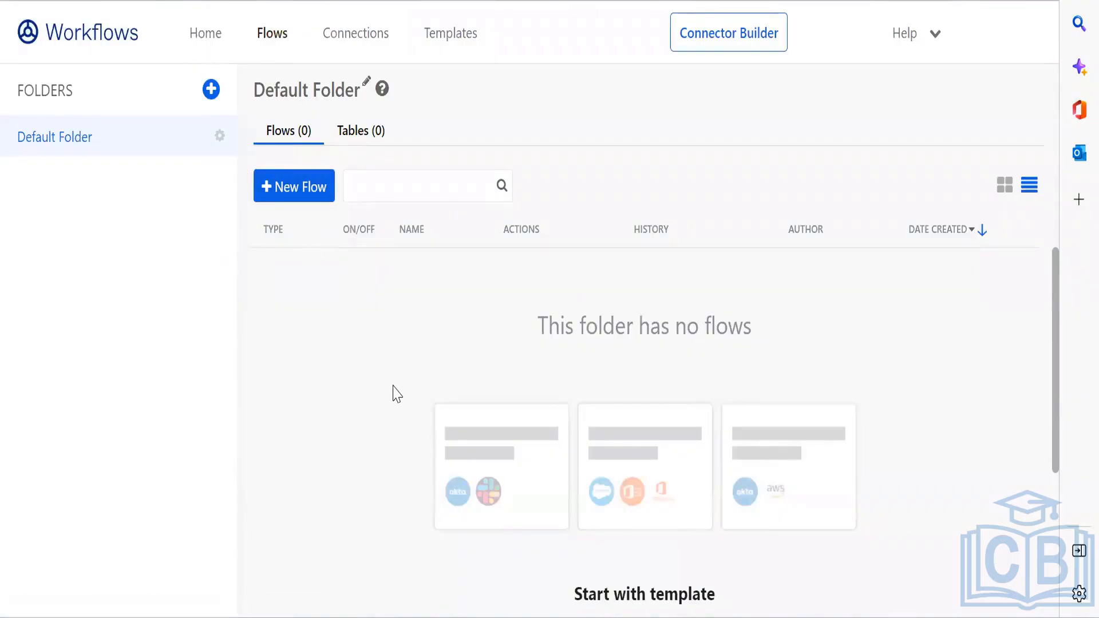
pyautogui.click(358, 38)
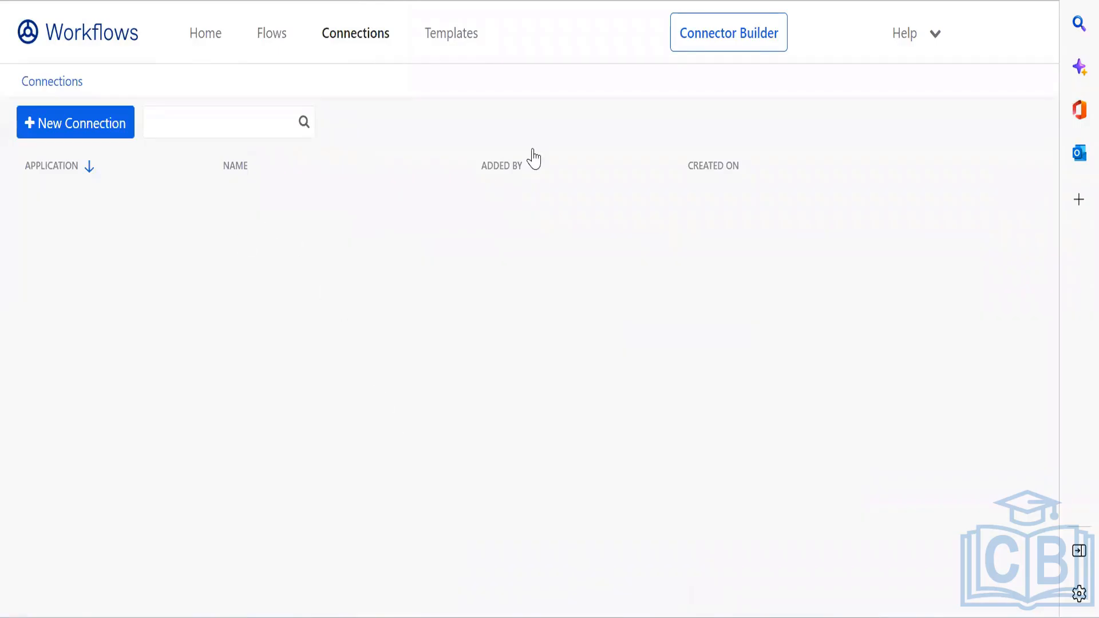
# Step: Browse the Templates gallery and open the Identify Inactive Okta Users template
pyautogui.click(461, 33)
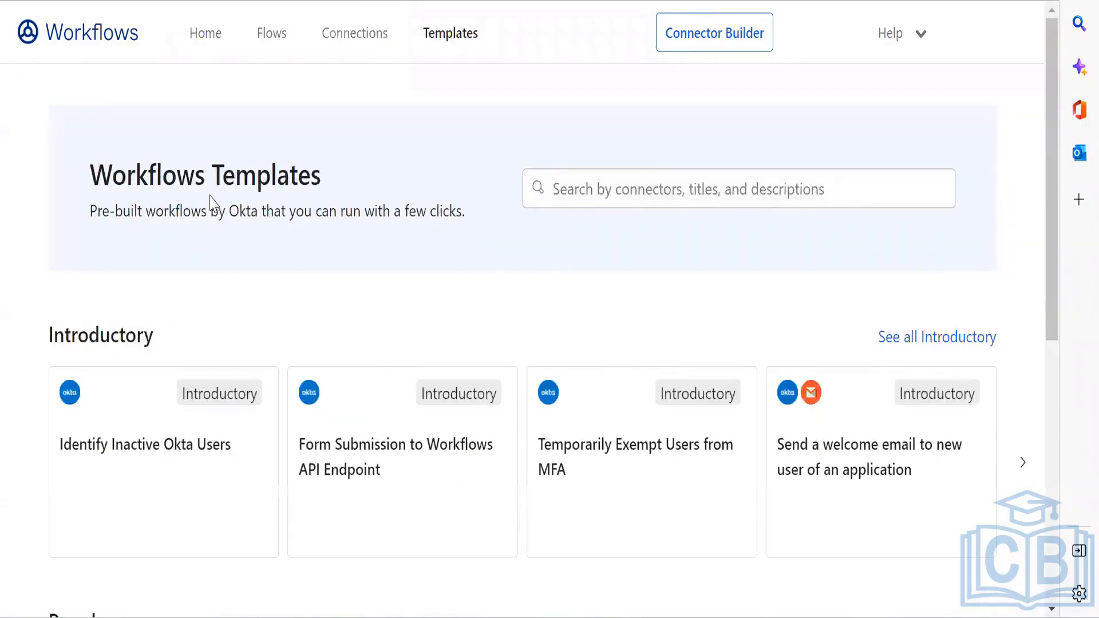
pyautogui.scroll(-1, 288, 277)
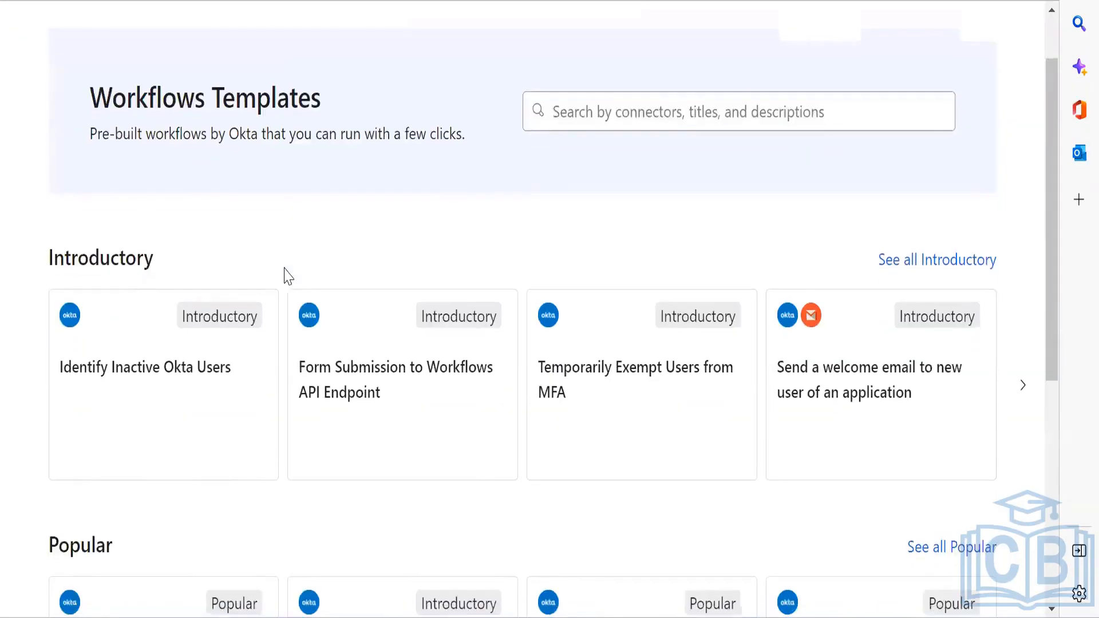
pyautogui.scroll(-2, 393, 250)
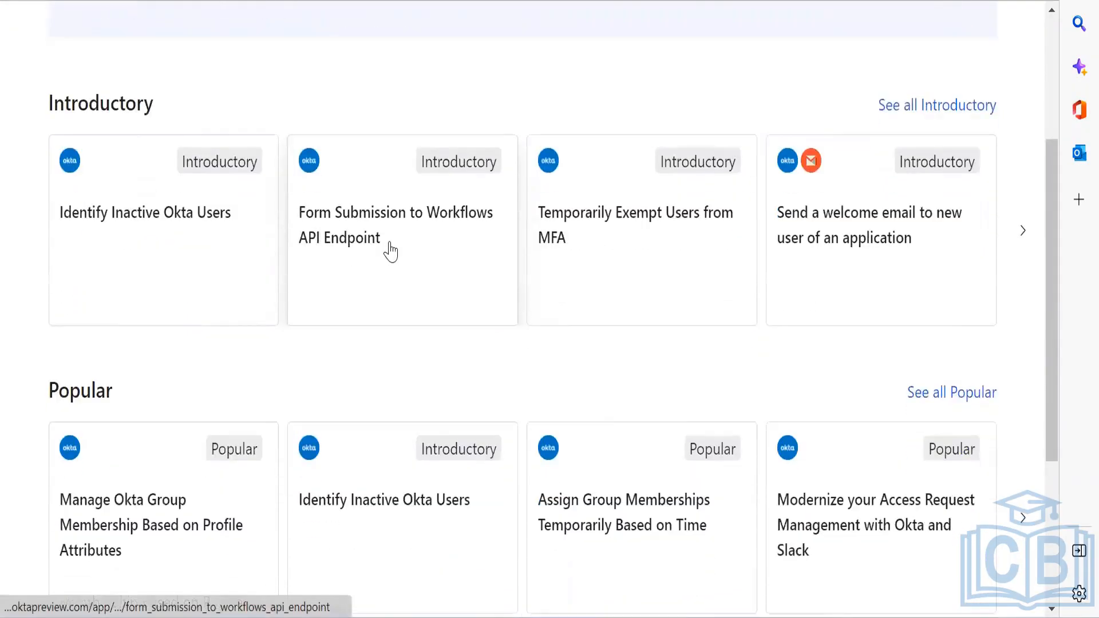
pyautogui.scroll(-2, 390, 252)
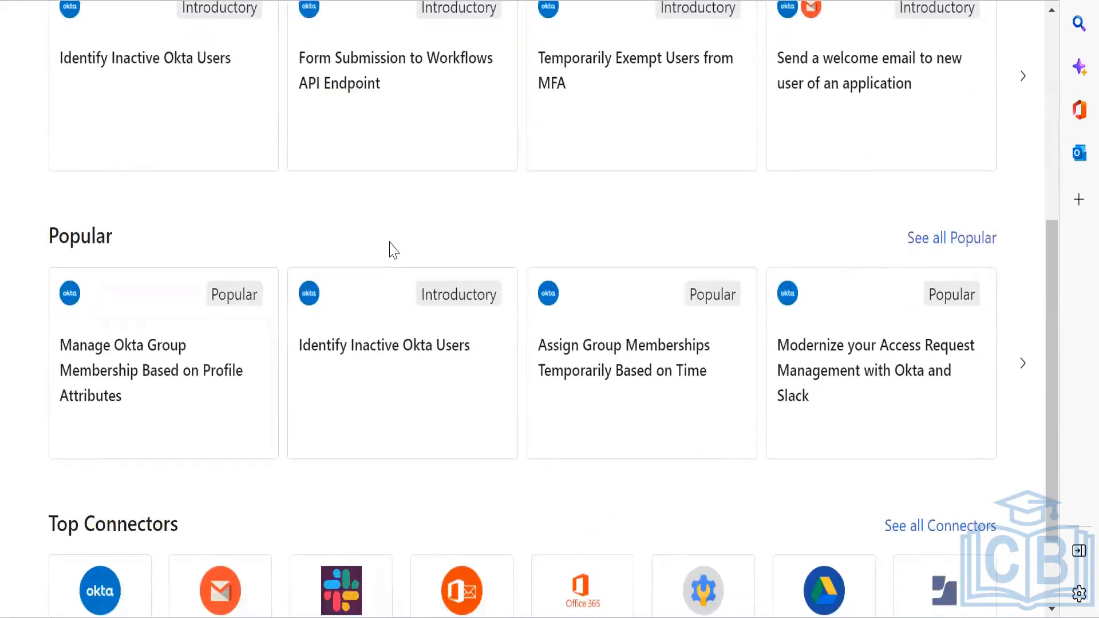
pyautogui.scroll(-1, 390, 252)
pyautogui.scroll(-1, 390, 251)
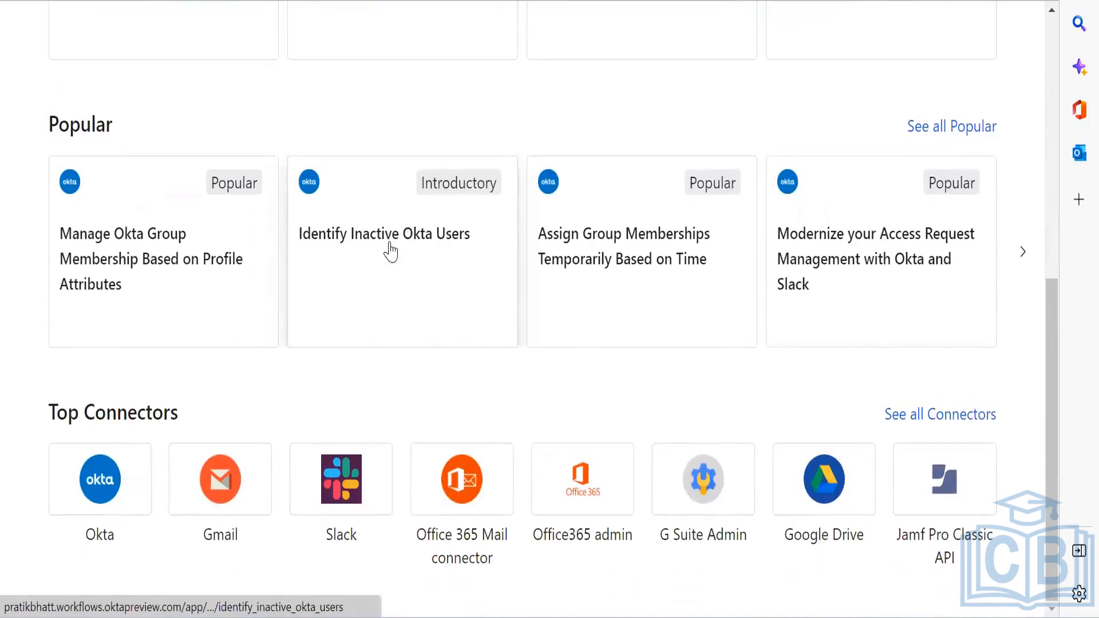
pyautogui.click(375, 222)
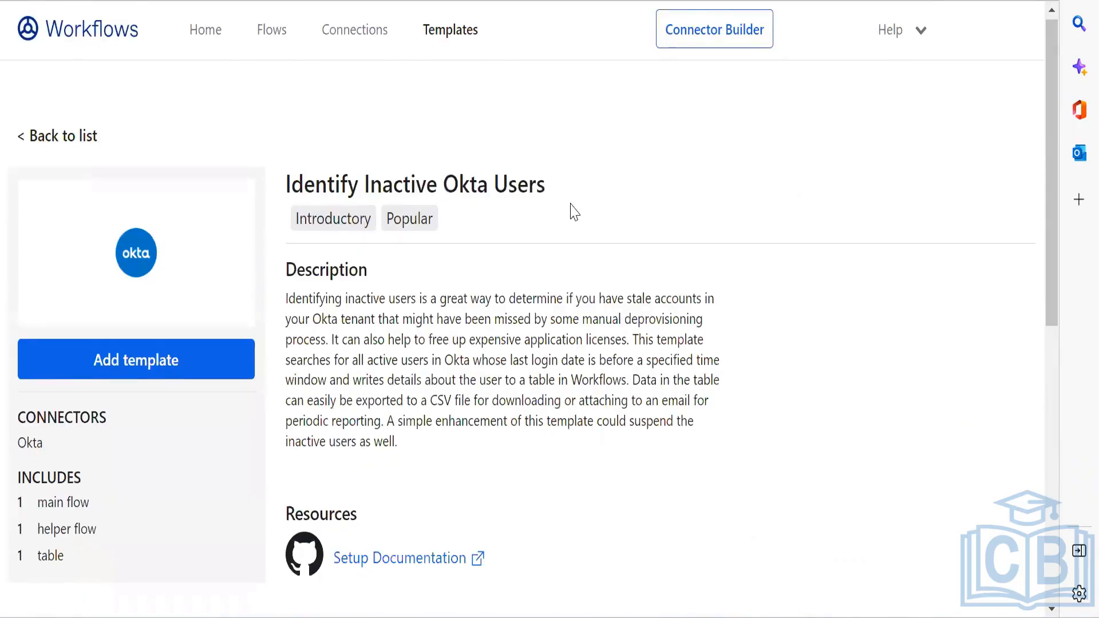
# Step: Add the Identify Inactive Okta Users template as a folder and open its [scheduled] flow
pyautogui.scroll(-10, 571, 205)
pyautogui.scroll(10, 571, 205)
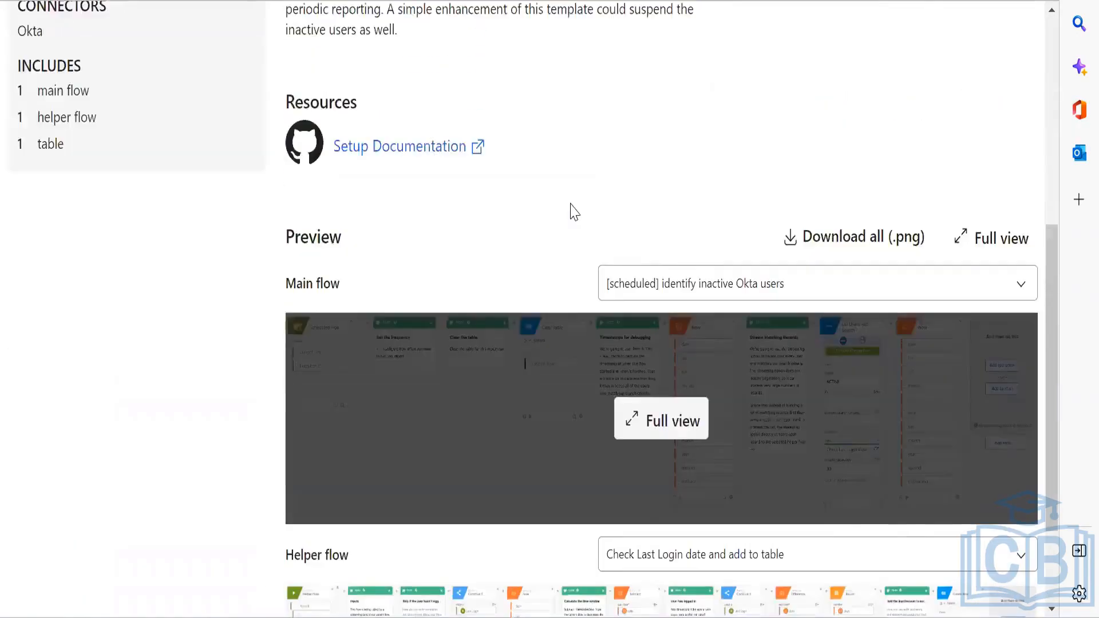
pyautogui.click(157, 350)
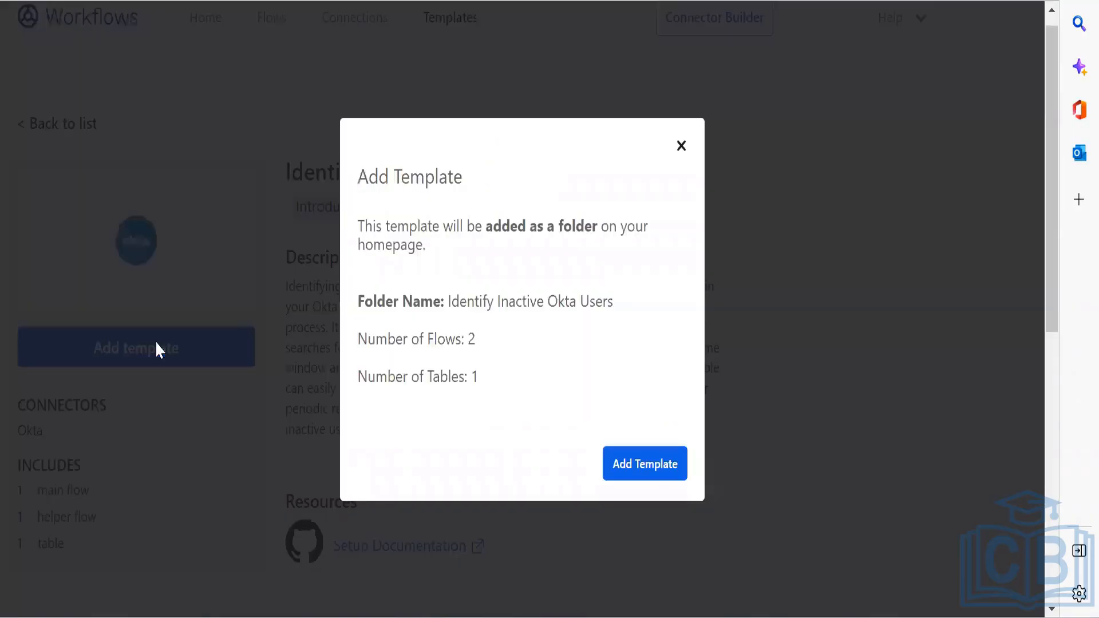
pyautogui.click(634, 464)
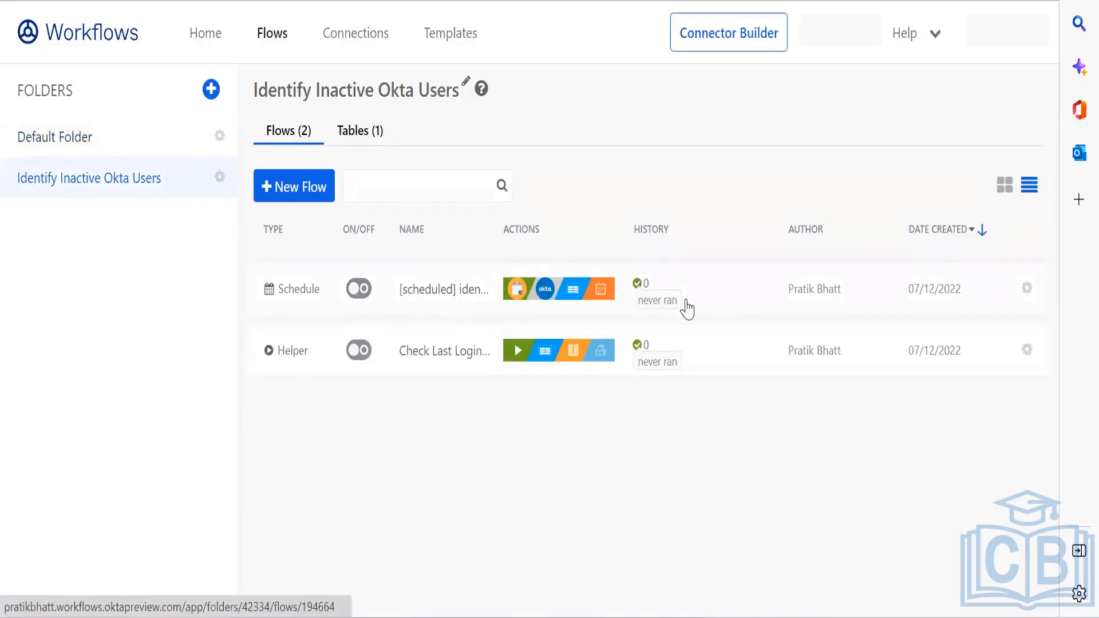
pyautogui.click(346, 291)
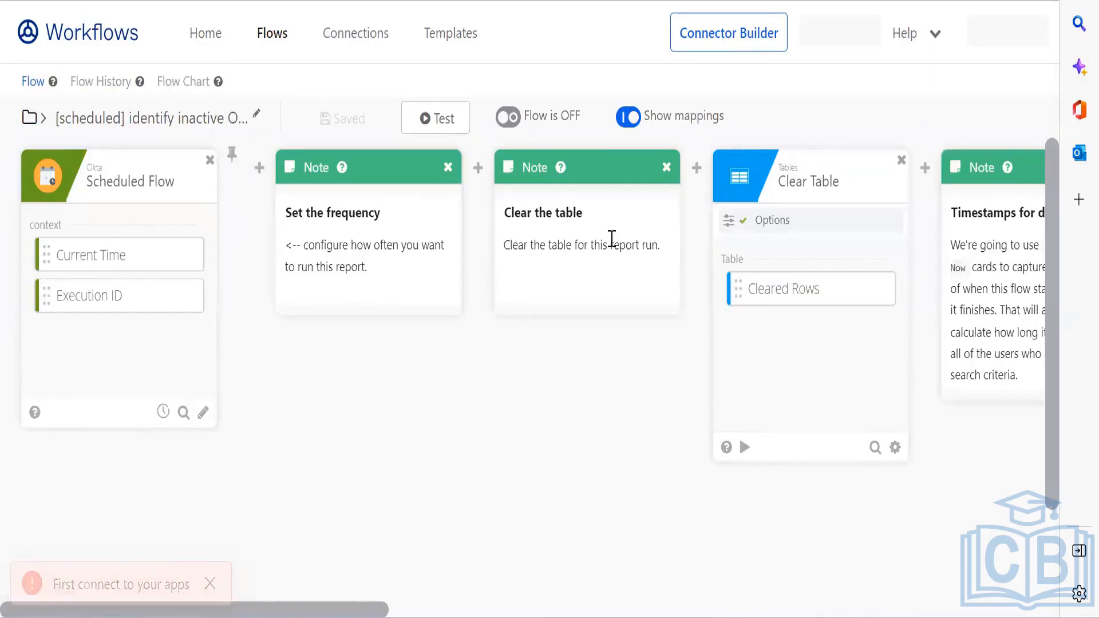
# Step: Start a new Okta connection on the List Users with Search card, then switch to the Admin Console
pyautogui.hscroll(5, 612, 239)
pyautogui.hscroll(10, 612, 239)
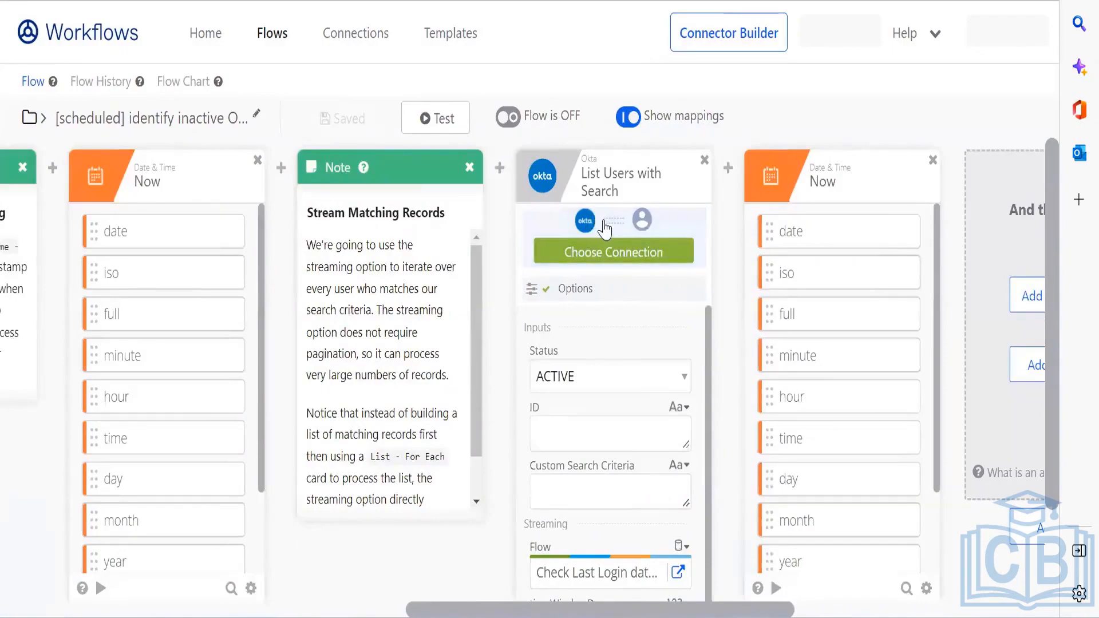
pyautogui.click(606, 255)
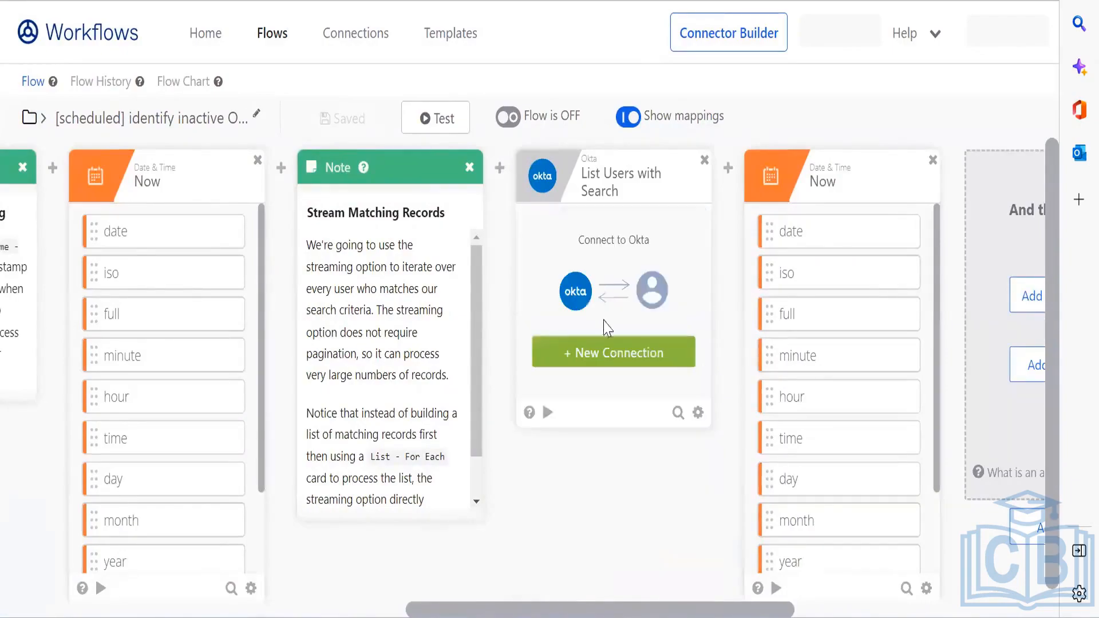
pyautogui.click(610, 351)
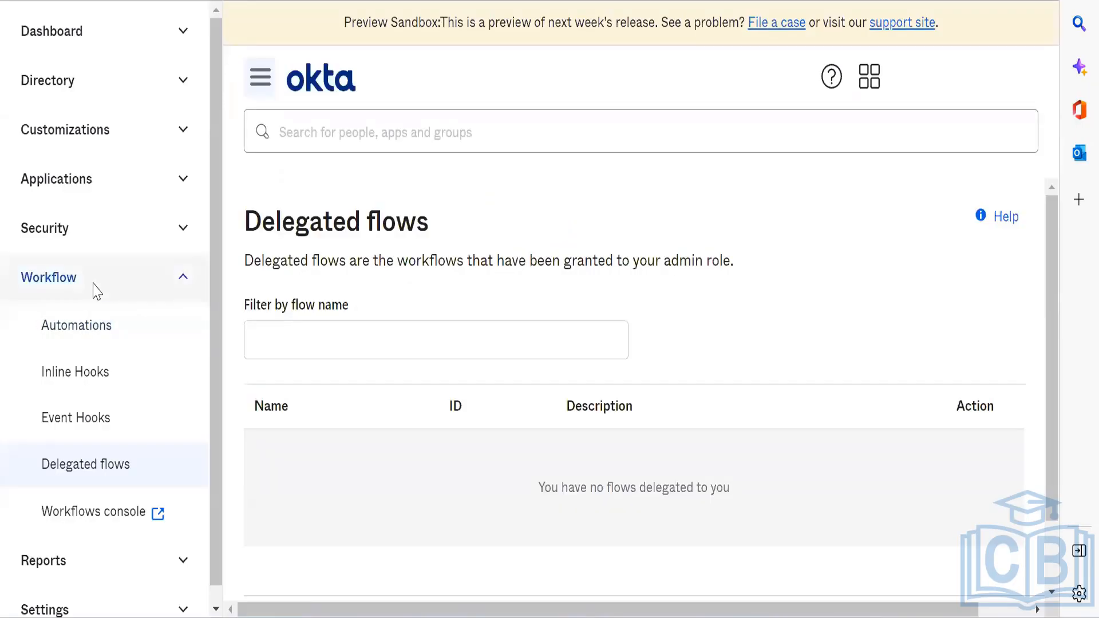
pyautogui.click(90, 286)
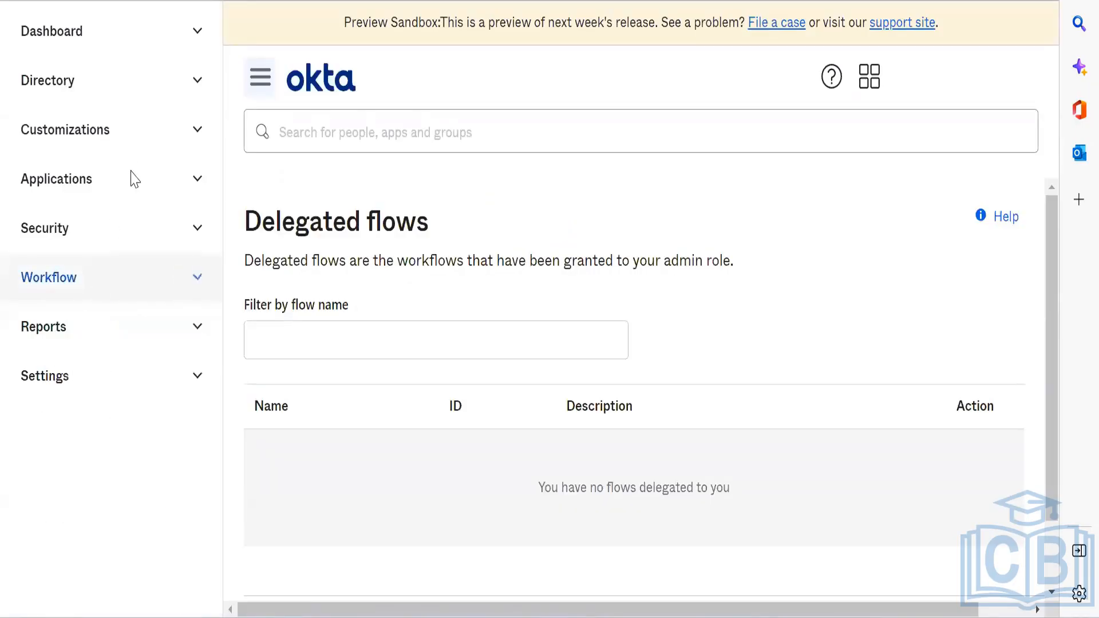
# Step: Open the Okta Workflows OAuth app from Applications > Applications and view its General settings
pyautogui.click(140, 171)
pyautogui.click(123, 247)
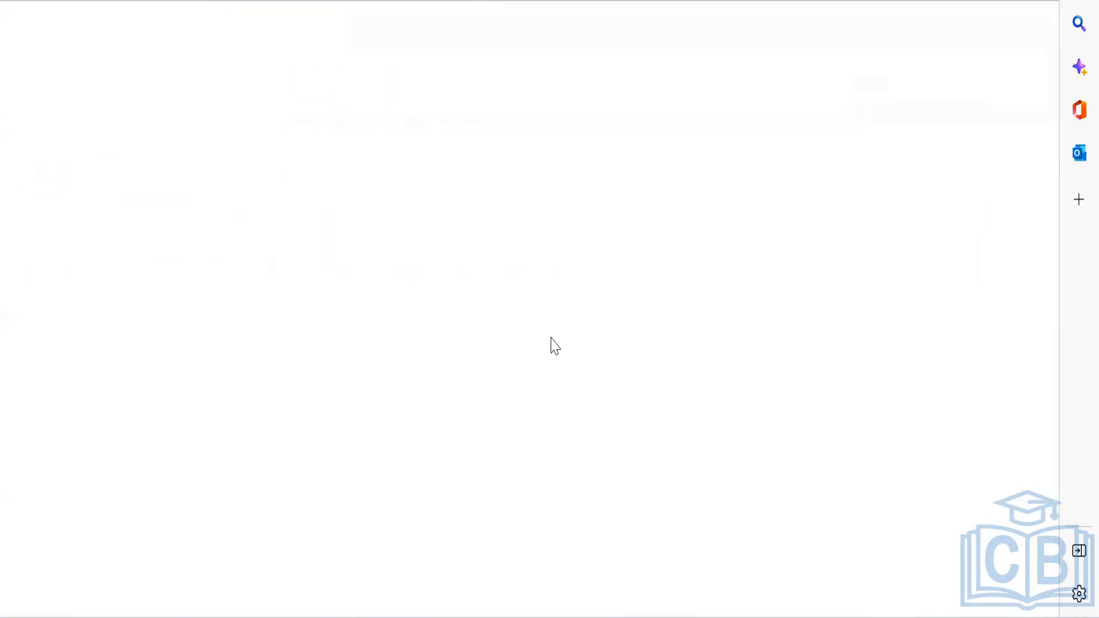
pyautogui.scroll(-4, 555, 347)
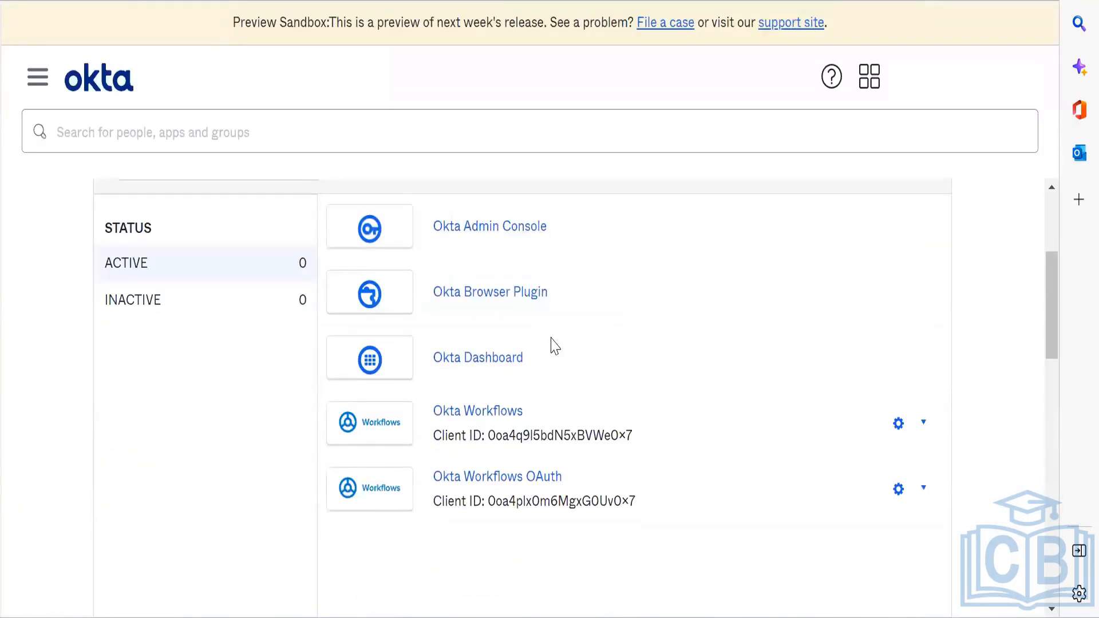
pyautogui.click(536, 481)
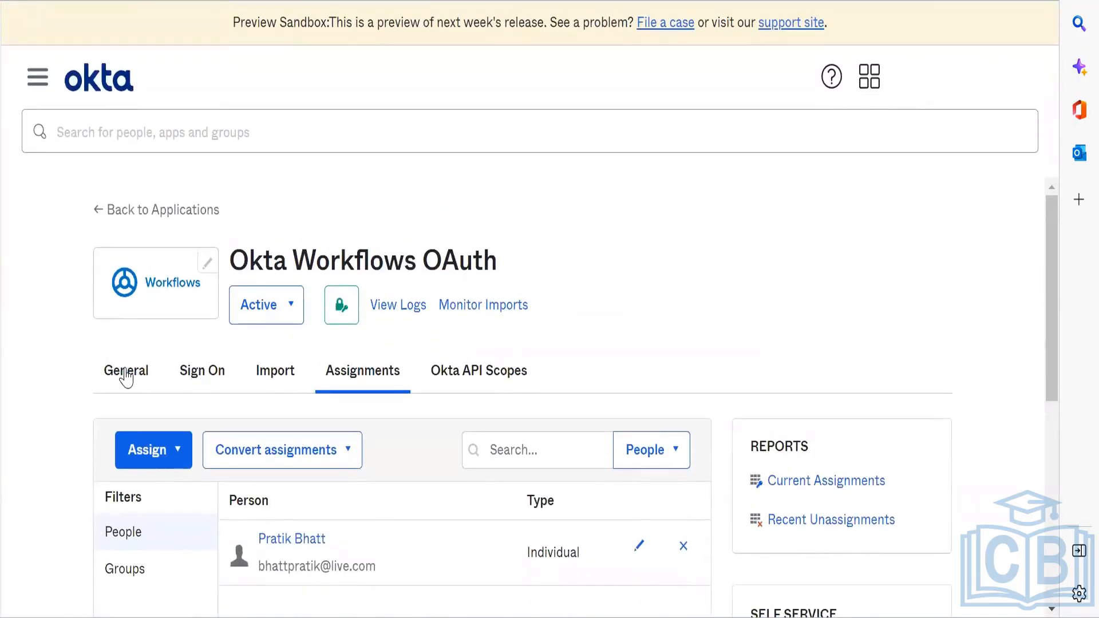
pyautogui.click(125, 374)
# Step: Copy the app's Client ID from its Sign On tab and return to the connection form
pyautogui.scroll(-2, 436, 483)
pyautogui.scroll(-12, 435, 484)
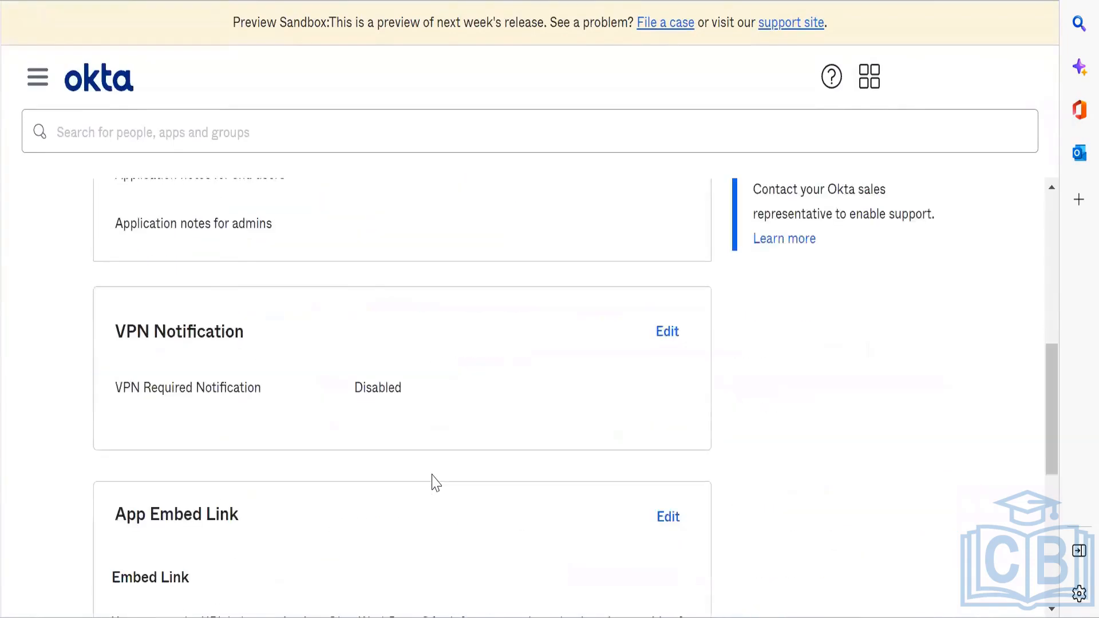
pyautogui.scroll(14, 186, 317)
pyautogui.click(217, 372)
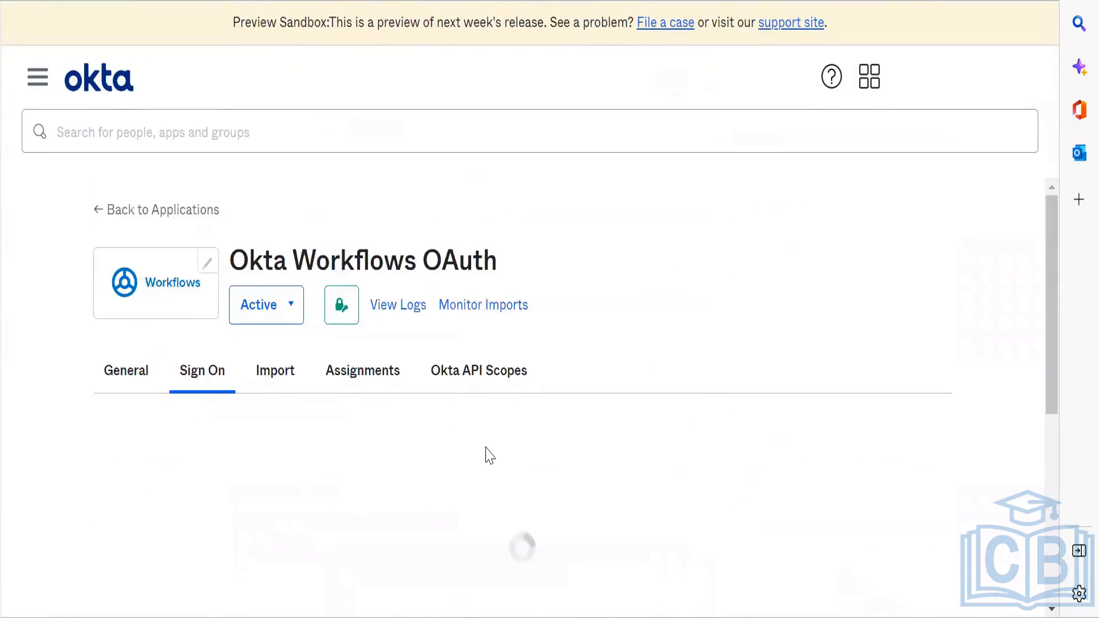
pyautogui.scroll(-9, 485, 451)
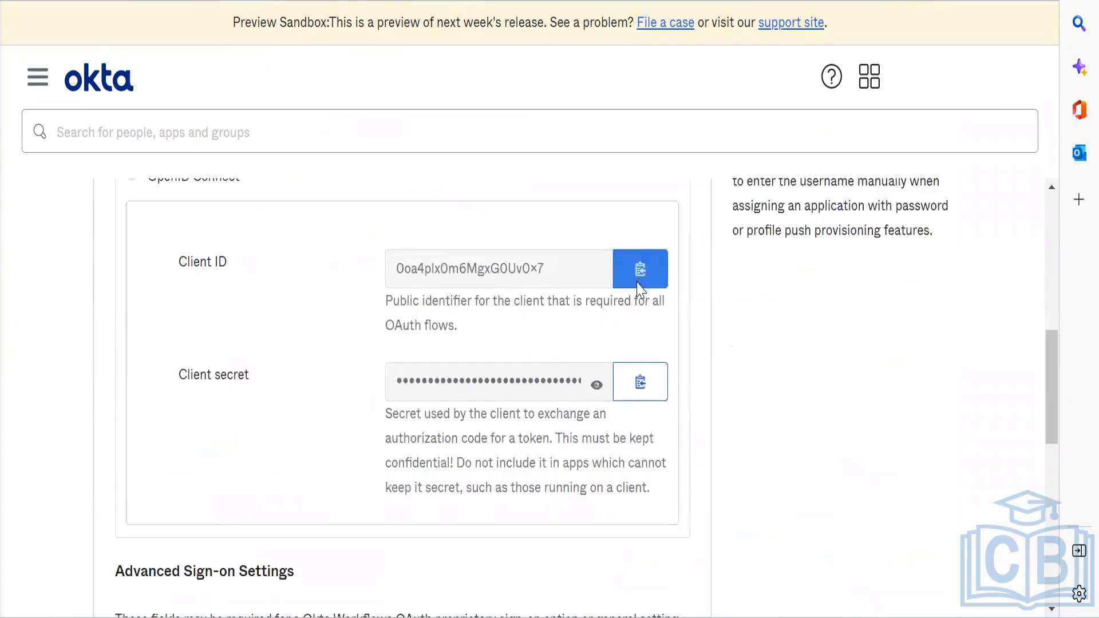
pyautogui.click(638, 283)
pyautogui.hotkey('ctrl', 'Tab')
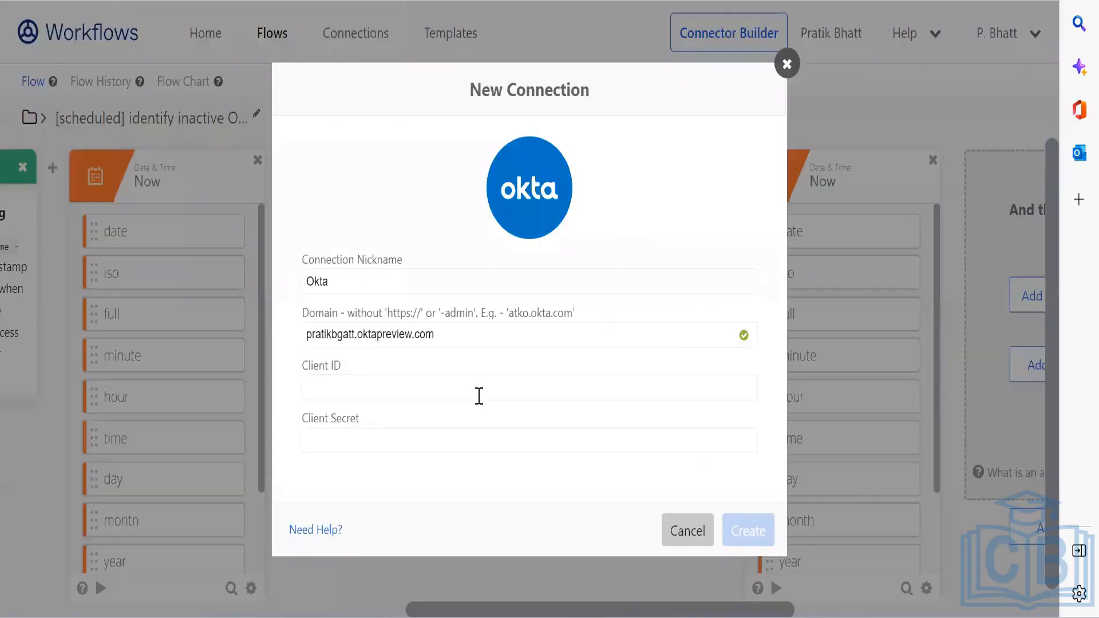
# Step: Enter the OAuth app's Client ID and Client Secret and create the connection, getting 400 Bad Request
pyautogui.hotkey('ctrl', 'v')
pyautogui.click(445, 442)
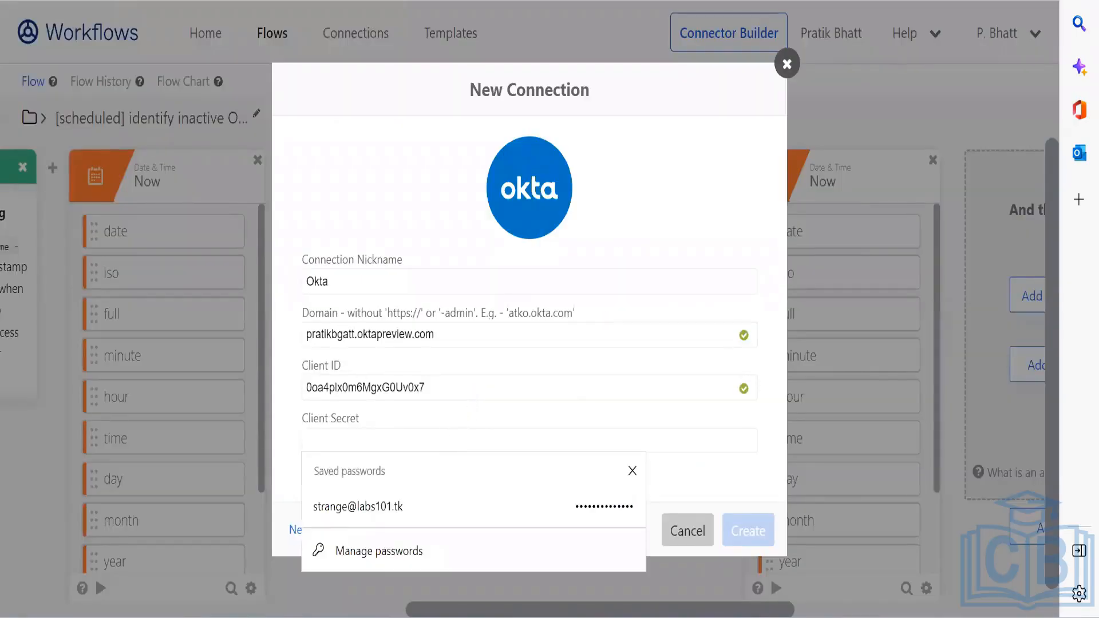
pyautogui.press('Escape')
pyautogui.hotkey('ctrl', 'Tab')
pyautogui.click(640, 383)
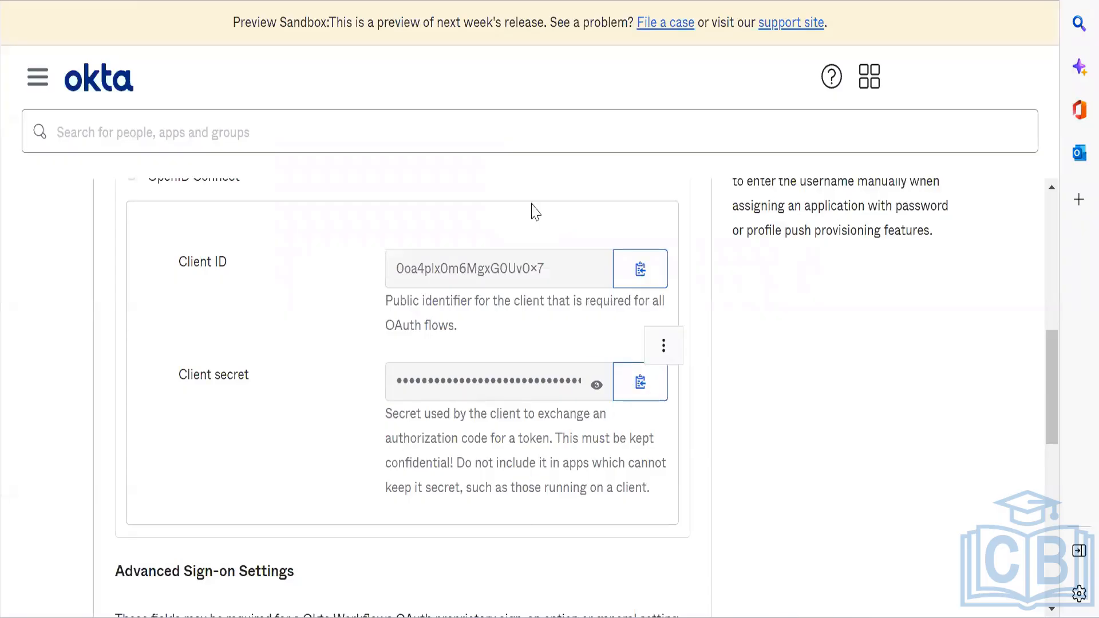
pyautogui.hotkey('ctrl', 'Tab')
pyautogui.hotkey('ctrl', 'v')
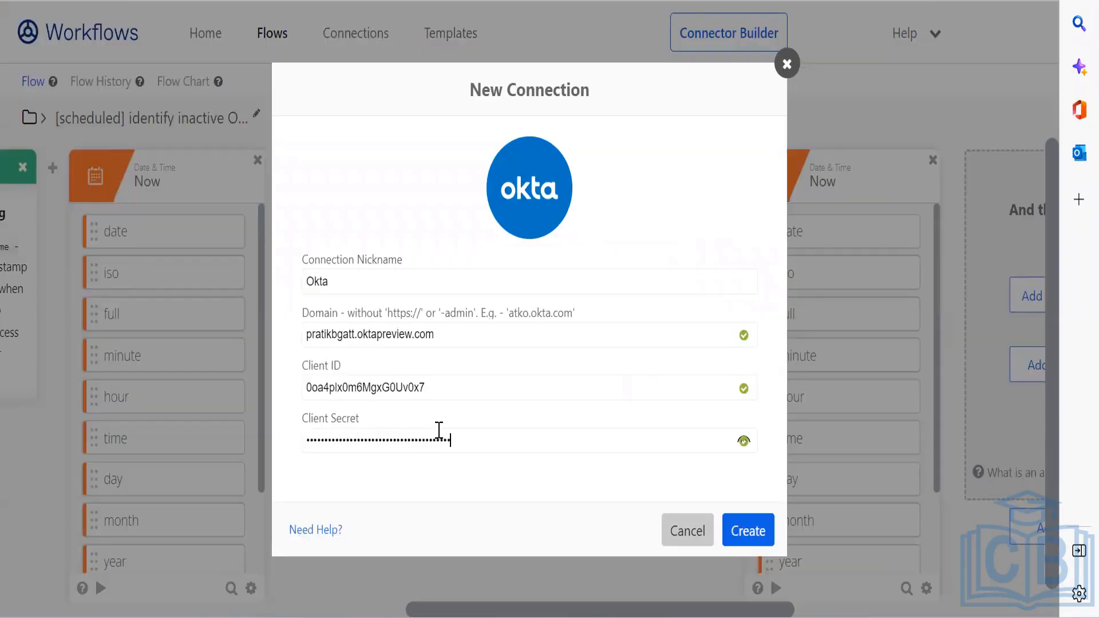
pyautogui.click(748, 533)
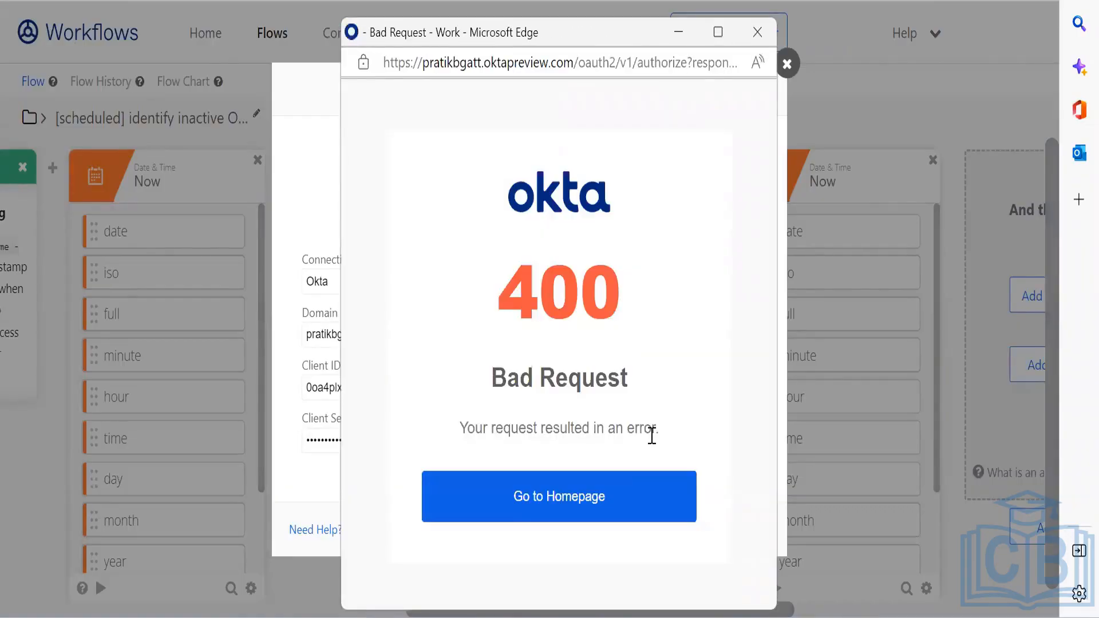
# Step: Close the 400 Bad Request popup, correct the mistyped letter in the Okta domain, and create the connection
pyautogui.click(757, 30)
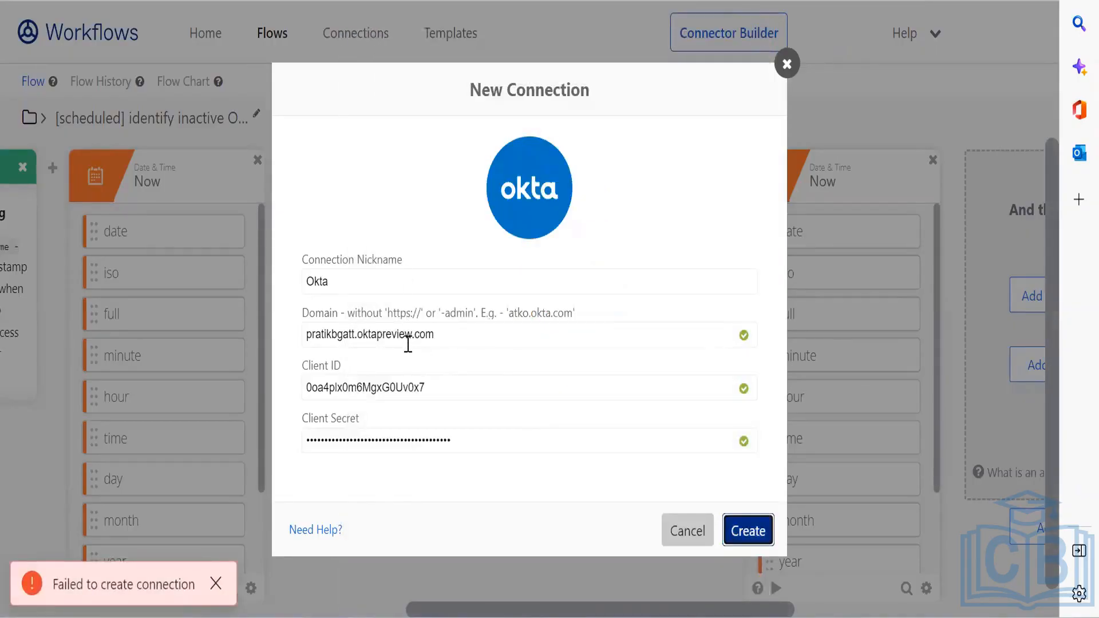
pyautogui.click(343, 345)
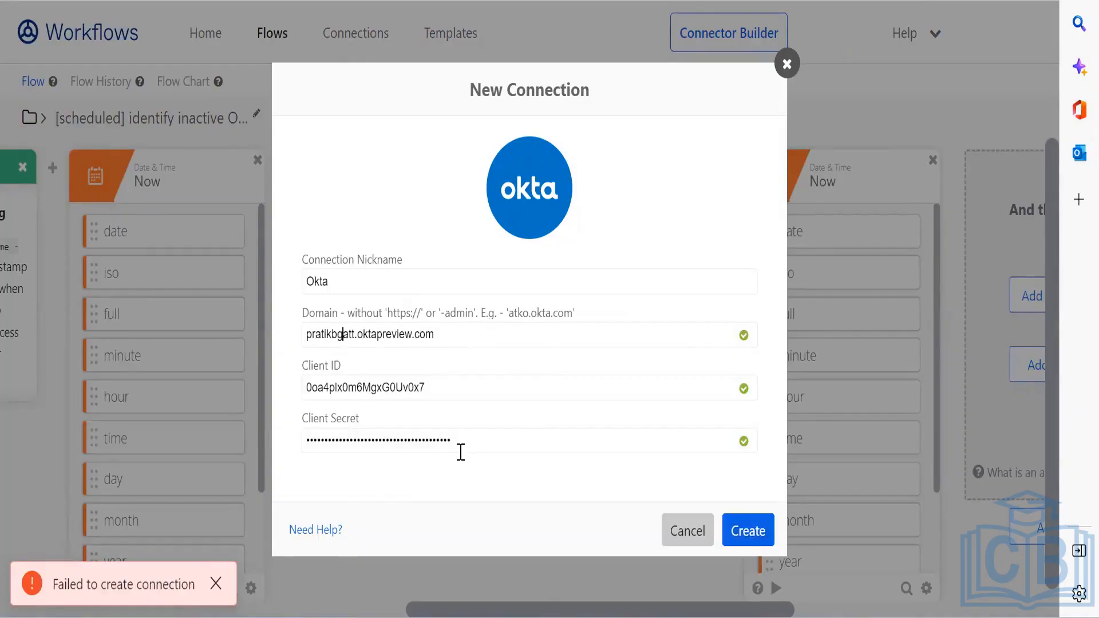
pyautogui.press('BackSpace')
pyautogui.write('h')
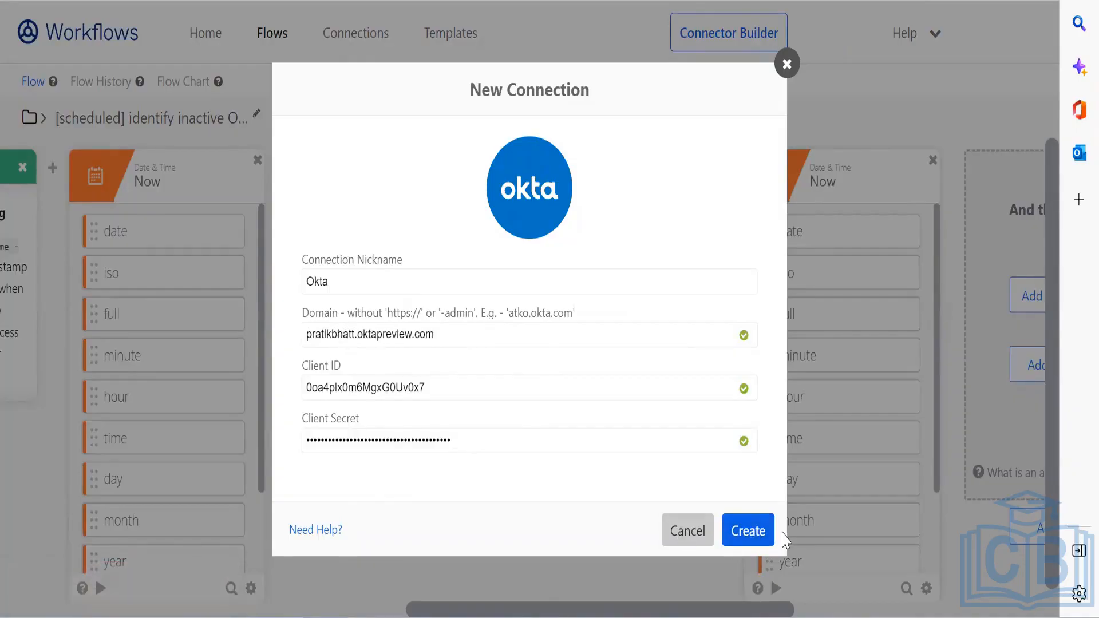
pyautogui.click(764, 541)
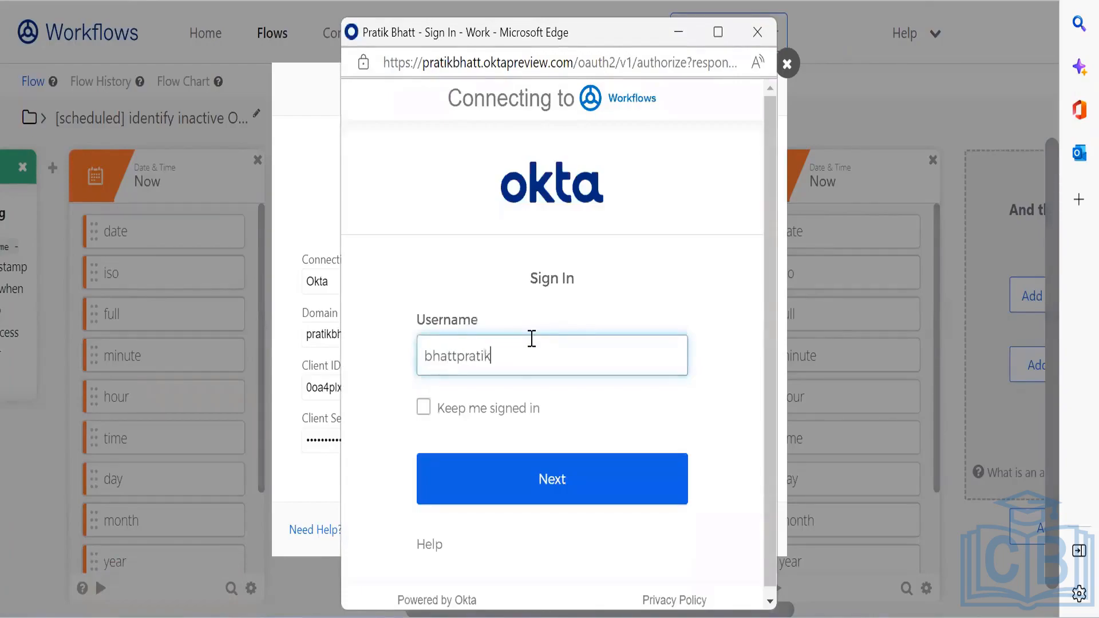
# Step: Enter the account's username in the Okta sign-in window and continue to verification
pyautogui.press('Tab')
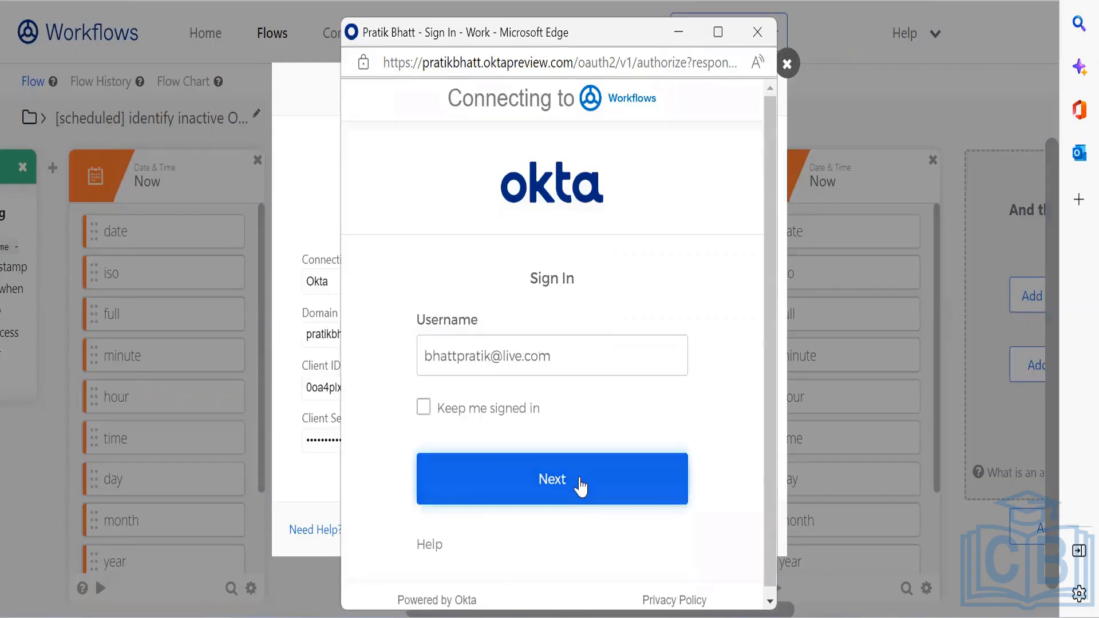
pyautogui.click(579, 484)
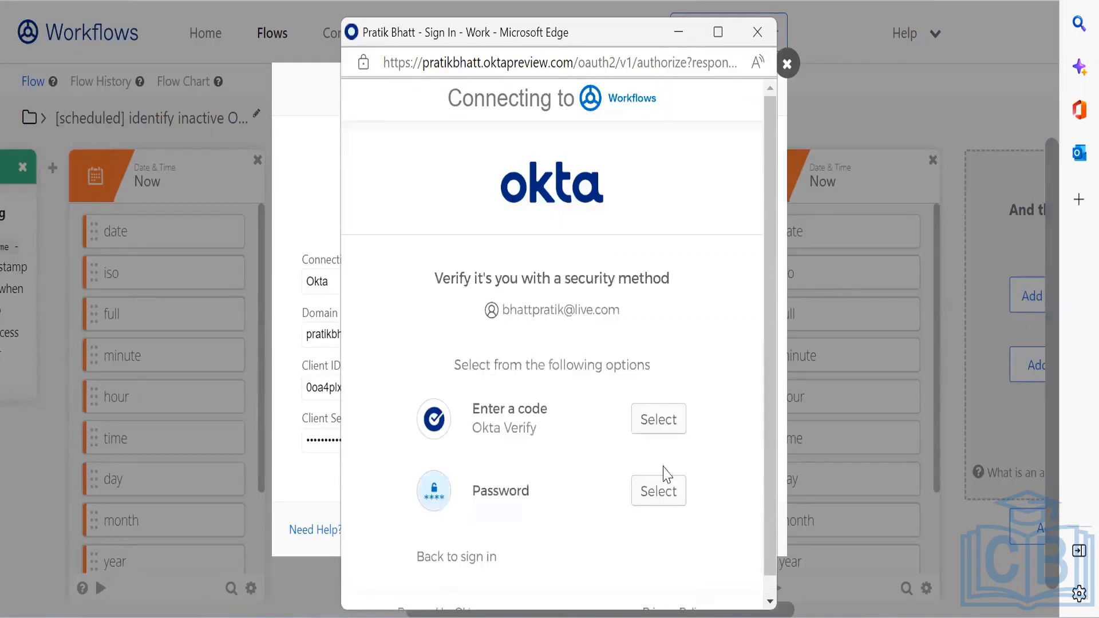
# Step: Verify with the account password, dismiss Edge's save prompt, and submit the Okta Verify code
pyautogui.click(669, 491)
pyautogui.write('*')
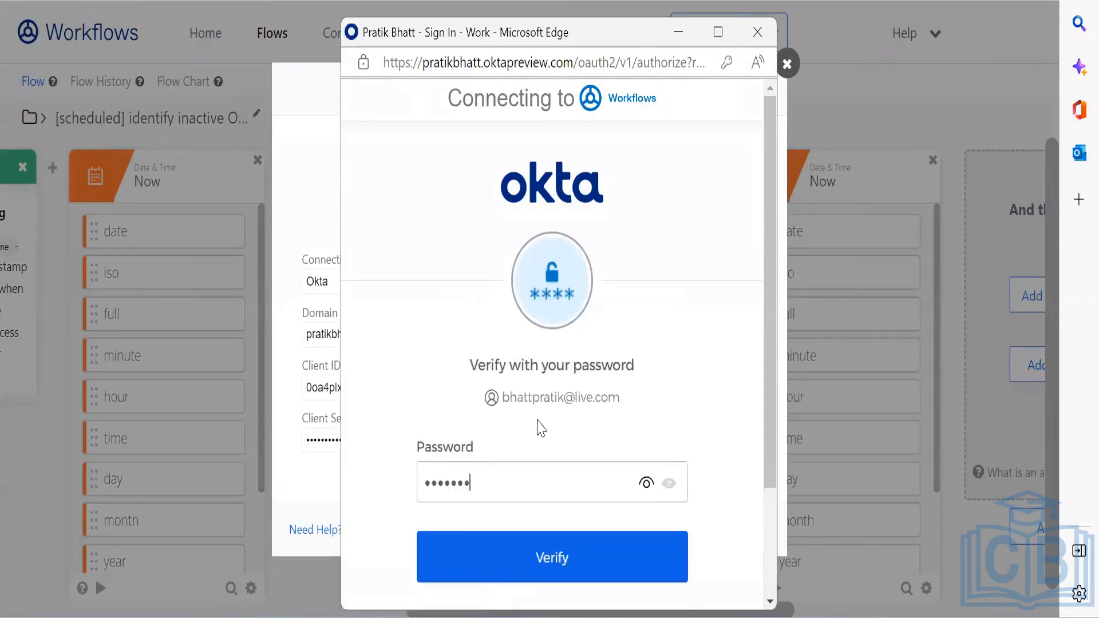
pyautogui.press('Return')
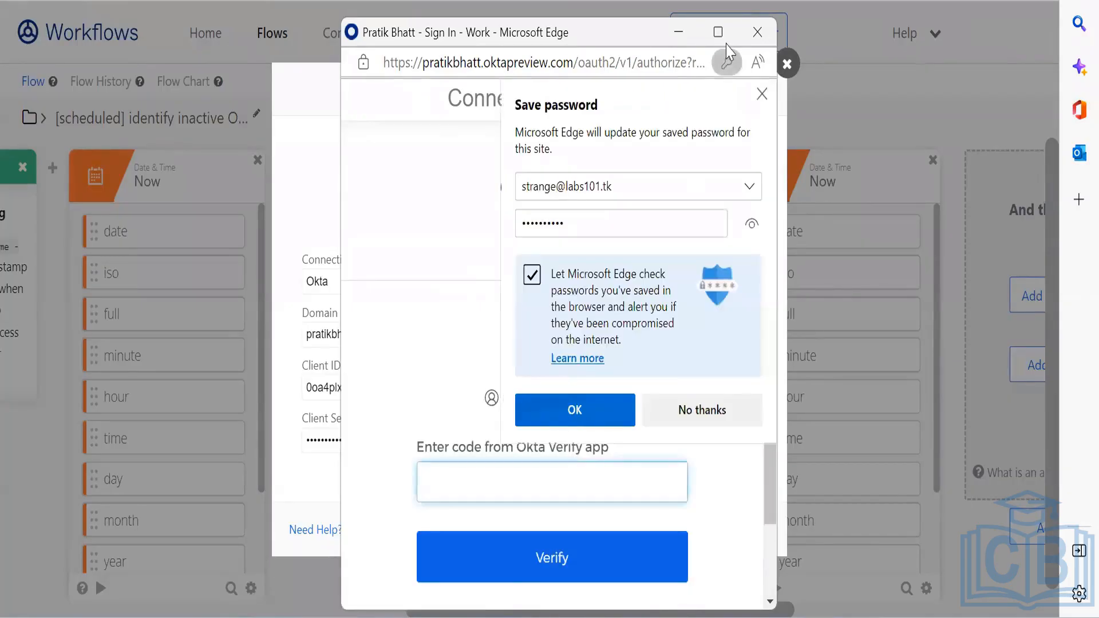
pyautogui.click(762, 94)
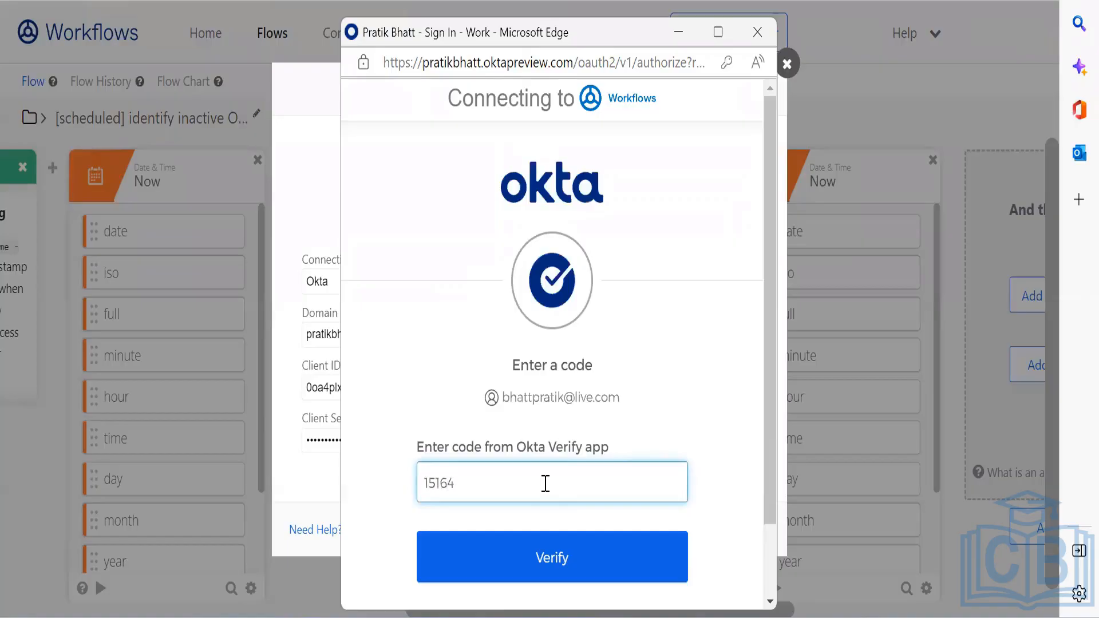
pyautogui.click(554, 569)
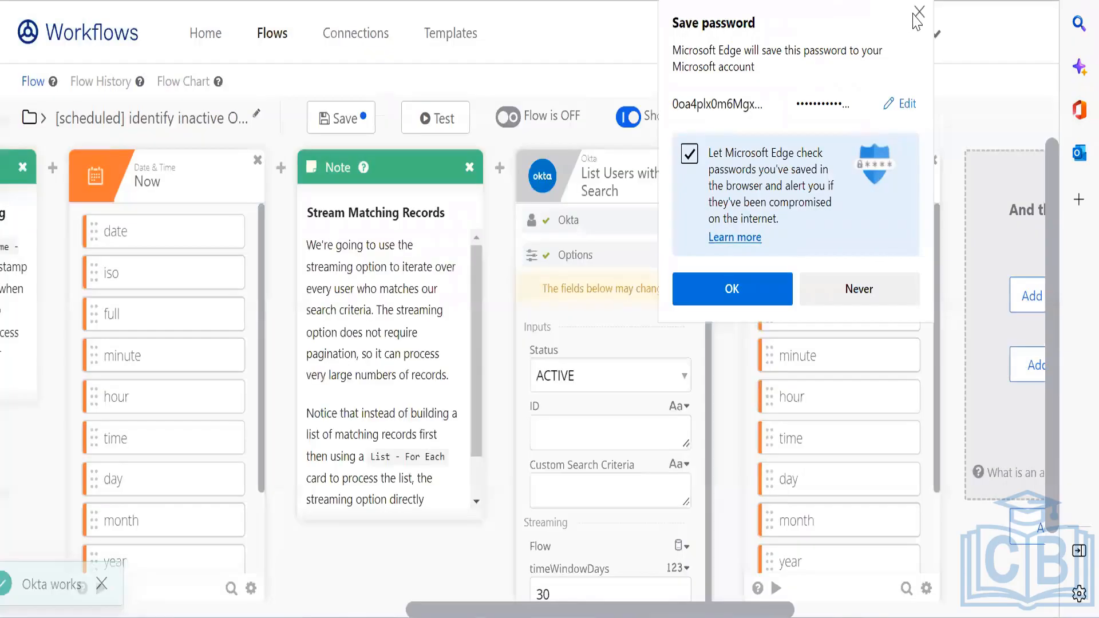
# Step: Dismiss the save-credentials prompt, save the flow, check its properties, and return to the Identify Inactive Okta Users folder
pyautogui.click(917, 14)
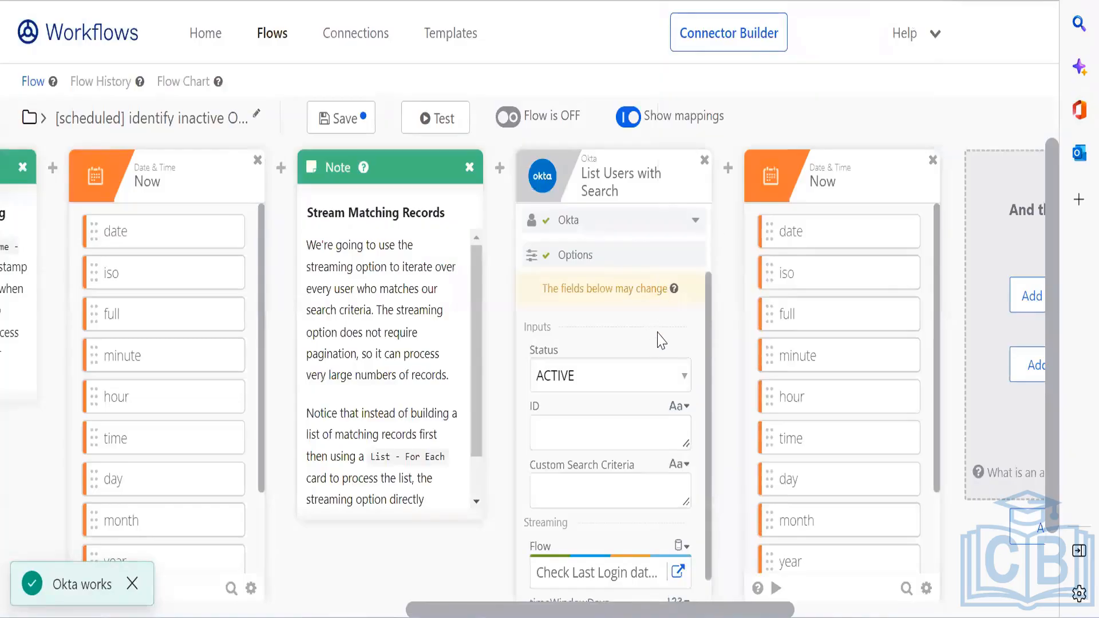
pyautogui.click(355, 132)
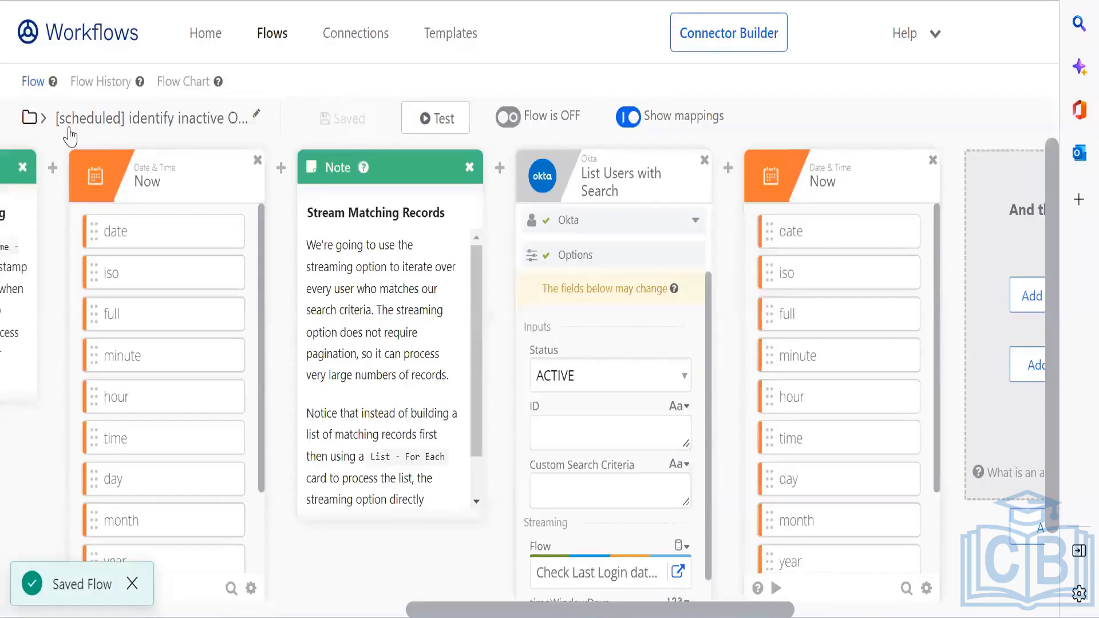
pyautogui.click(105, 119)
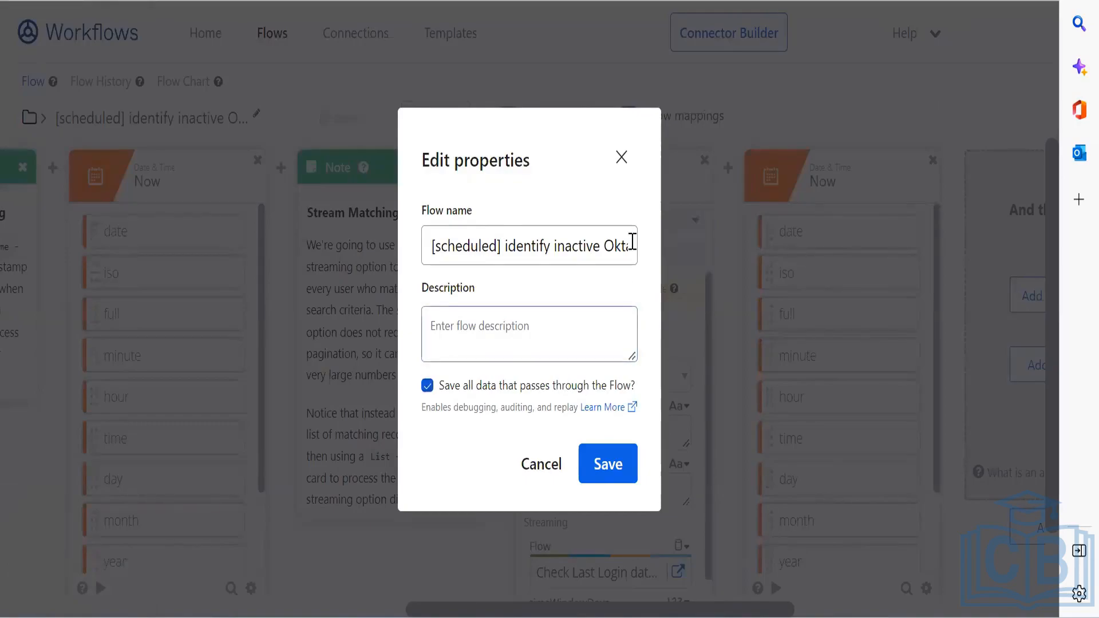
pyautogui.click(620, 157)
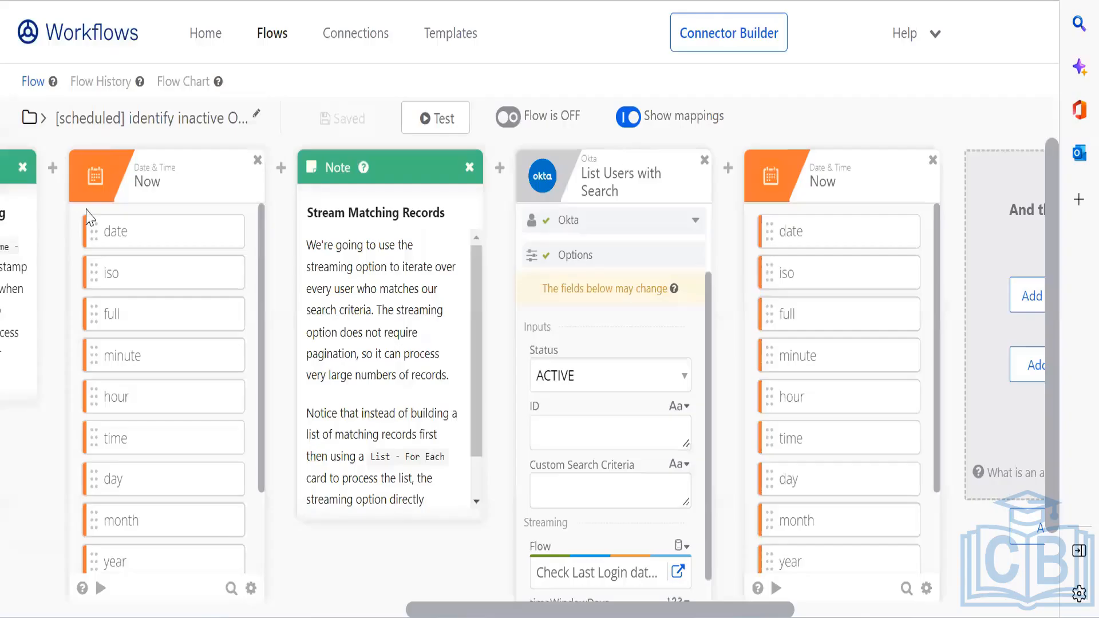
pyautogui.click(29, 118)
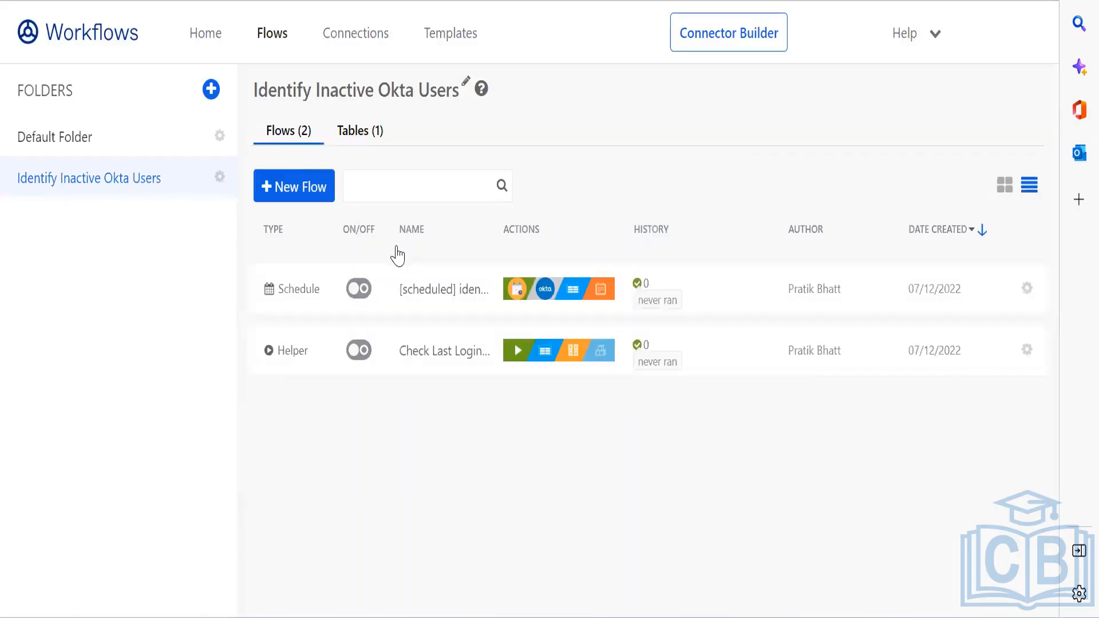
# Step: Switch on both the Schedule and Helper flows, then reopen the scheduled flow in the editor
pyautogui.click(364, 288)
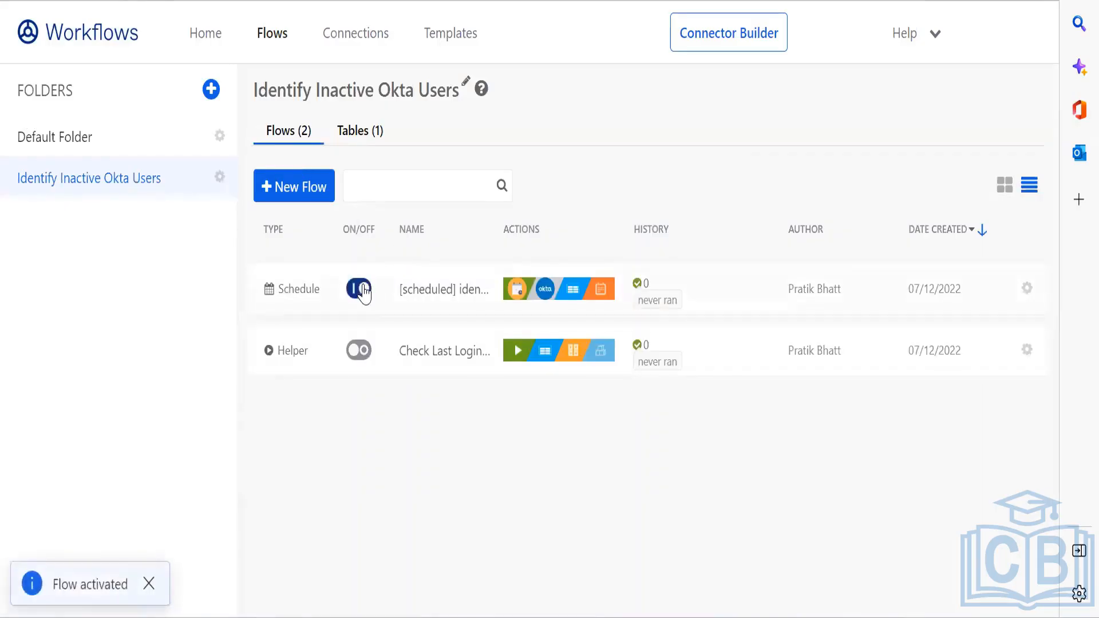
pyautogui.click(365, 352)
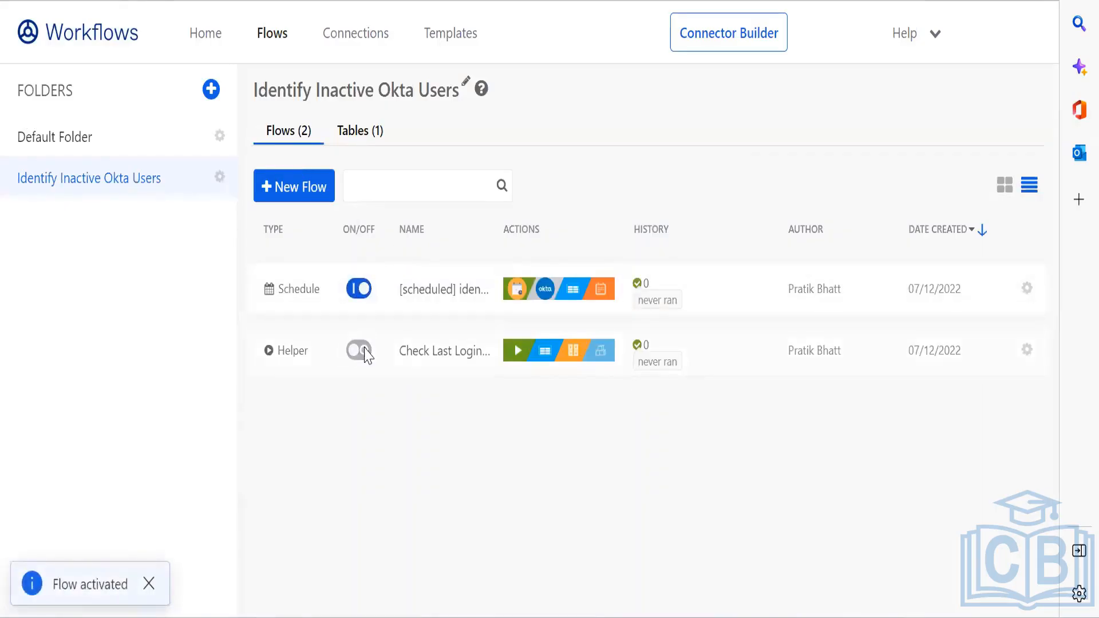
pyautogui.click(413, 290)
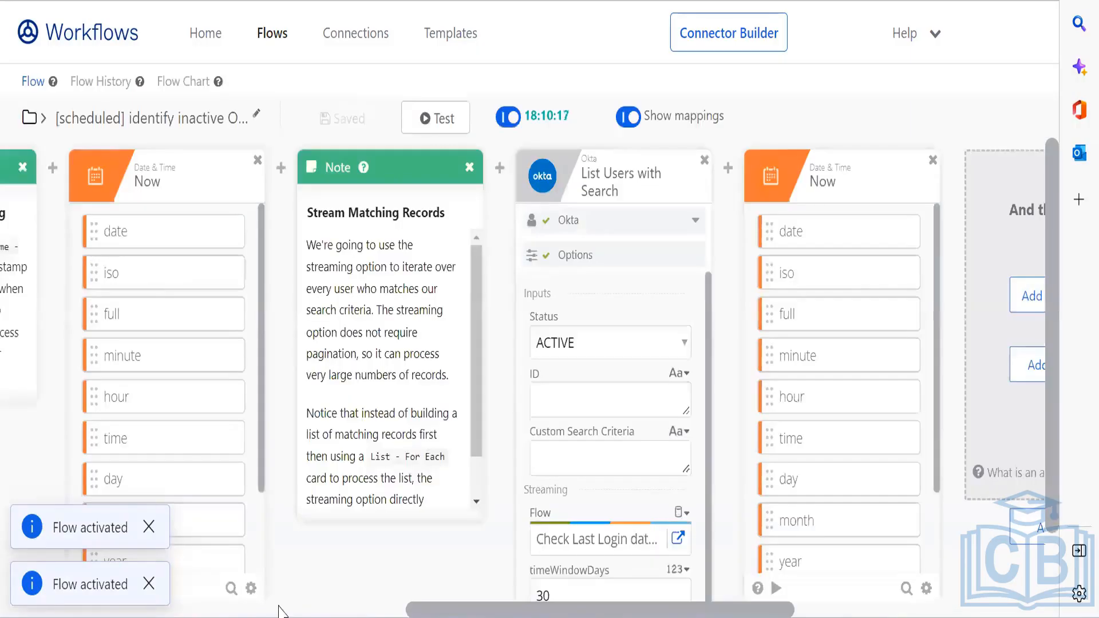
pyautogui.moveTo(436, 610); pyautogui.dragTo(32, 610)
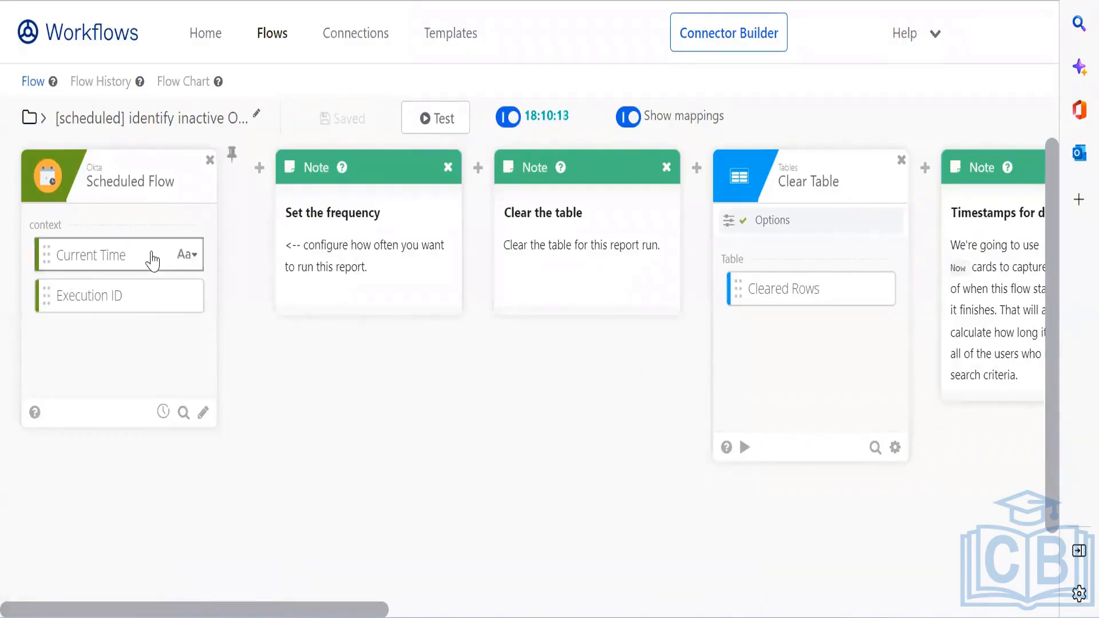
pyautogui.click(163, 412)
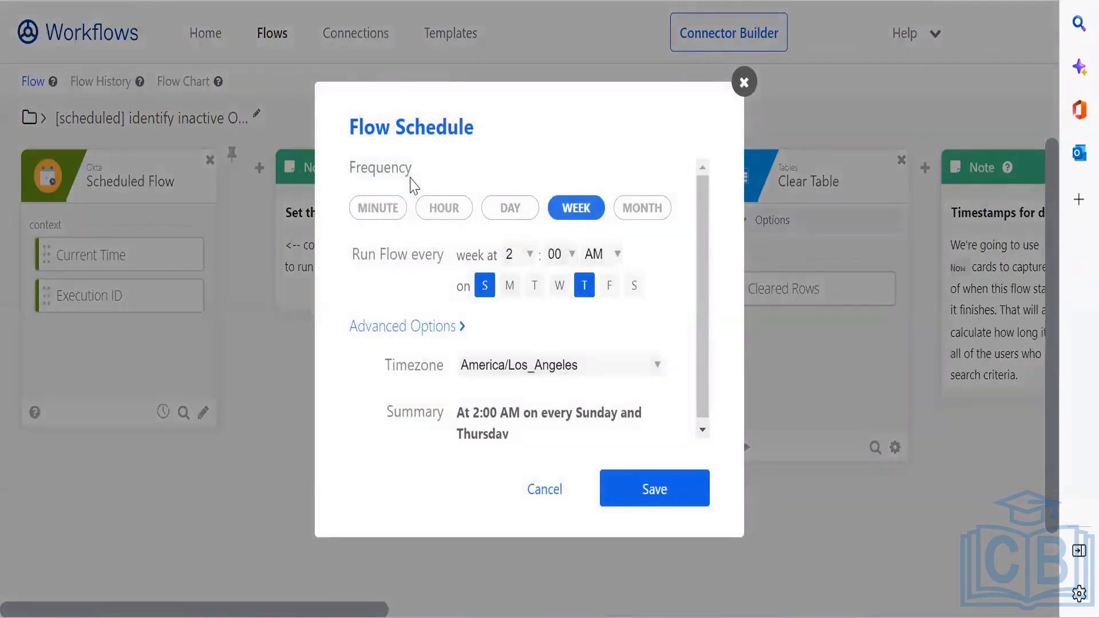
pyautogui.moveTo(474, 129); pyautogui.dragTo(362, 127)
pyautogui.click(539, 331)
pyautogui.click(547, 494)
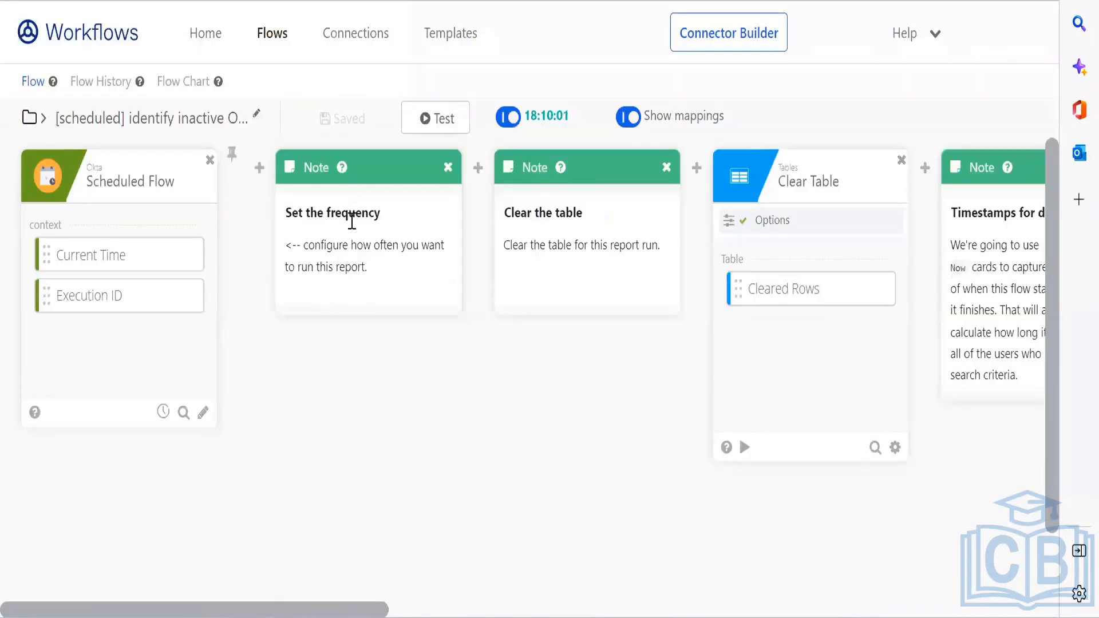
pyautogui.scroll(-1, 527, 609)
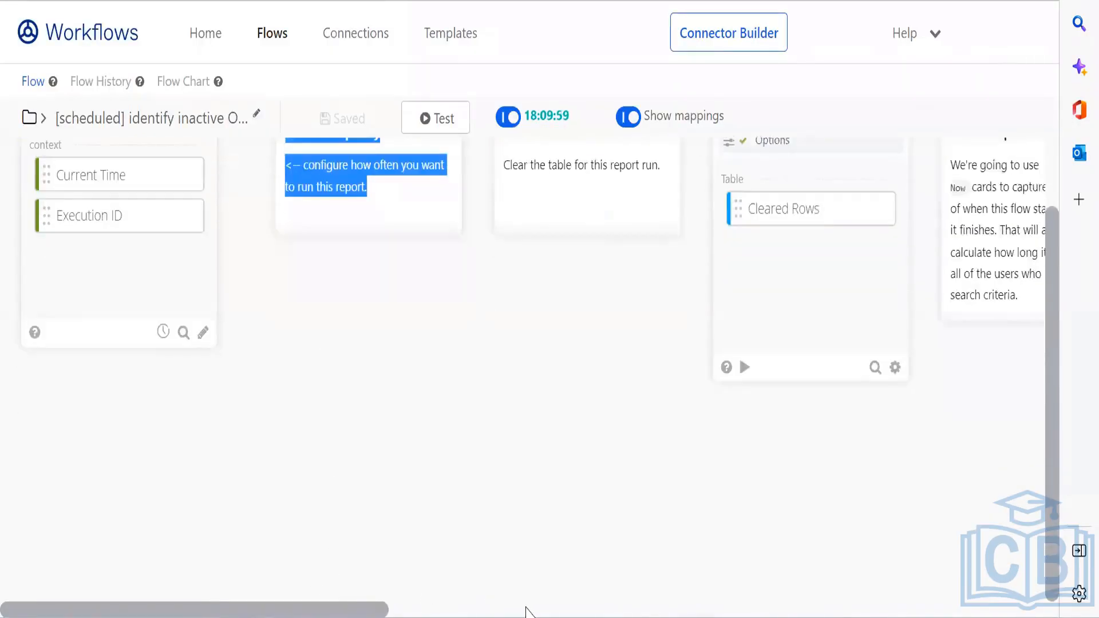
pyautogui.scroll(1, 644, 382)
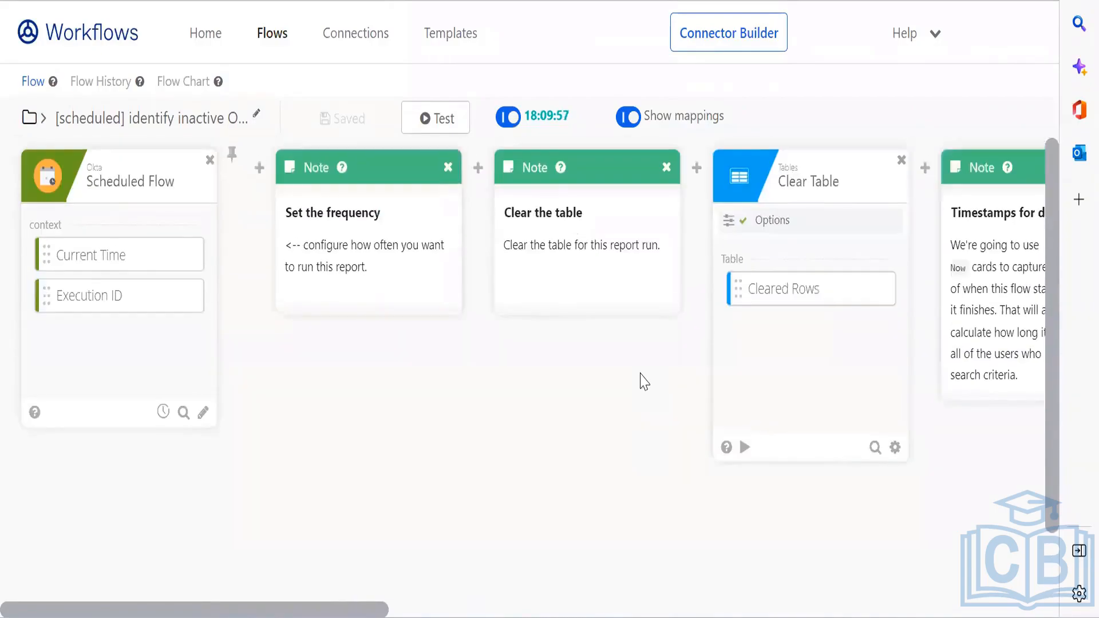
pyautogui.moveTo(346, 610); pyautogui.dragTo(554, 604)
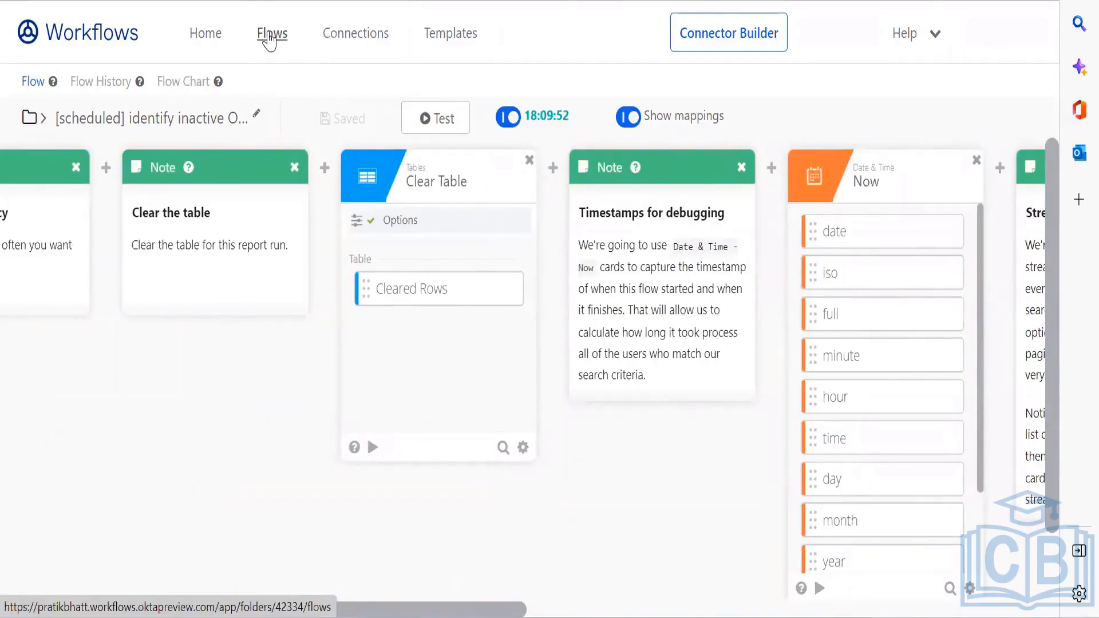
# Step: Open the folder's flows list in a new tab and view the folder's tables
pyautogui.rightClick(270, 34)
pyautogui.click(345, 53)
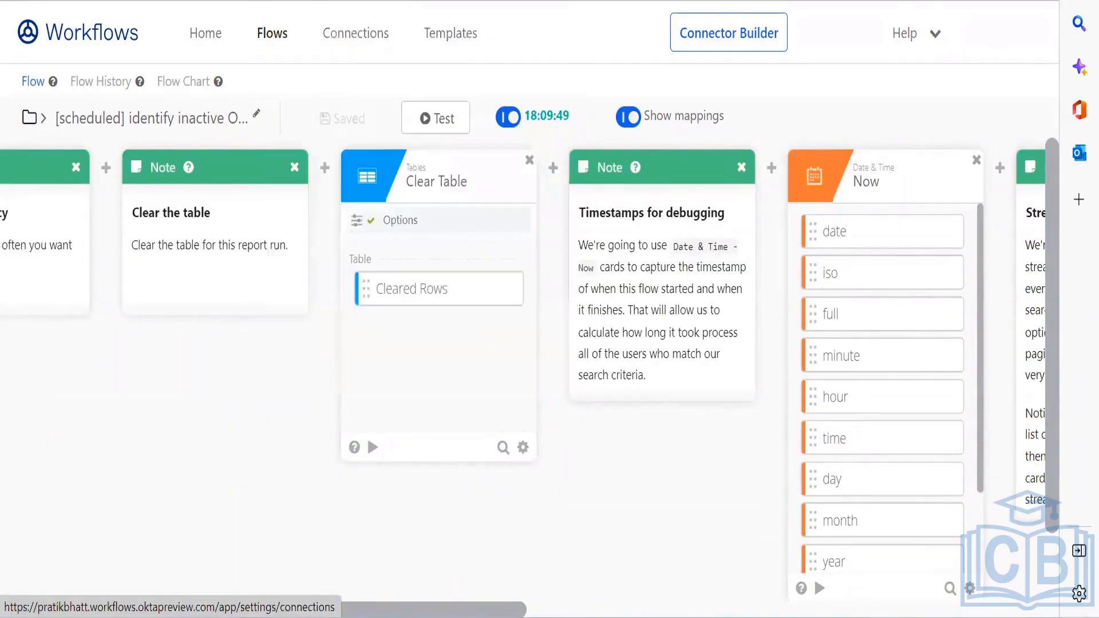
pyautogui.hotkey('ctrl', 'Tab')
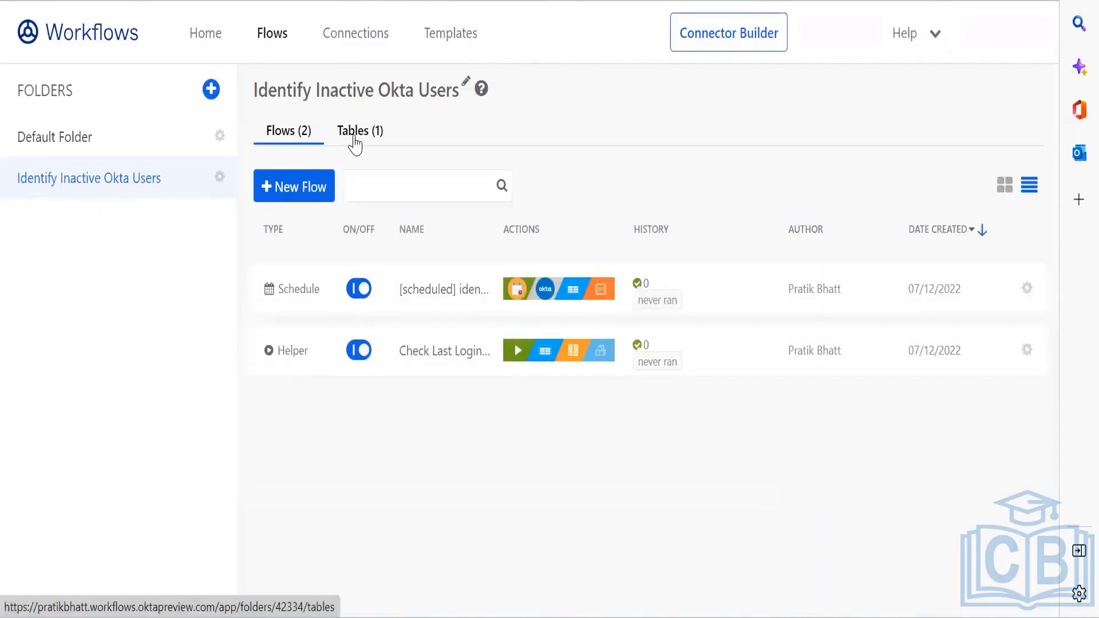
pyautogui.click(355, 140)
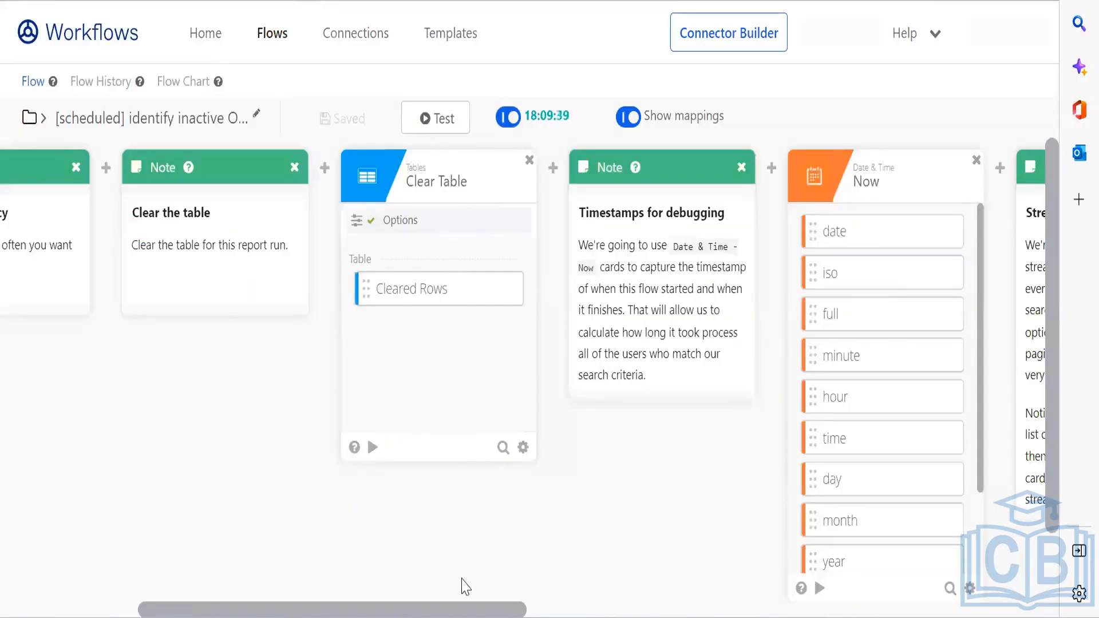
# Step: Scroll around the view, then return to the Identify Inactive Okta Users folder's flow list
pyautogui.scroll(-2, 515, 601)
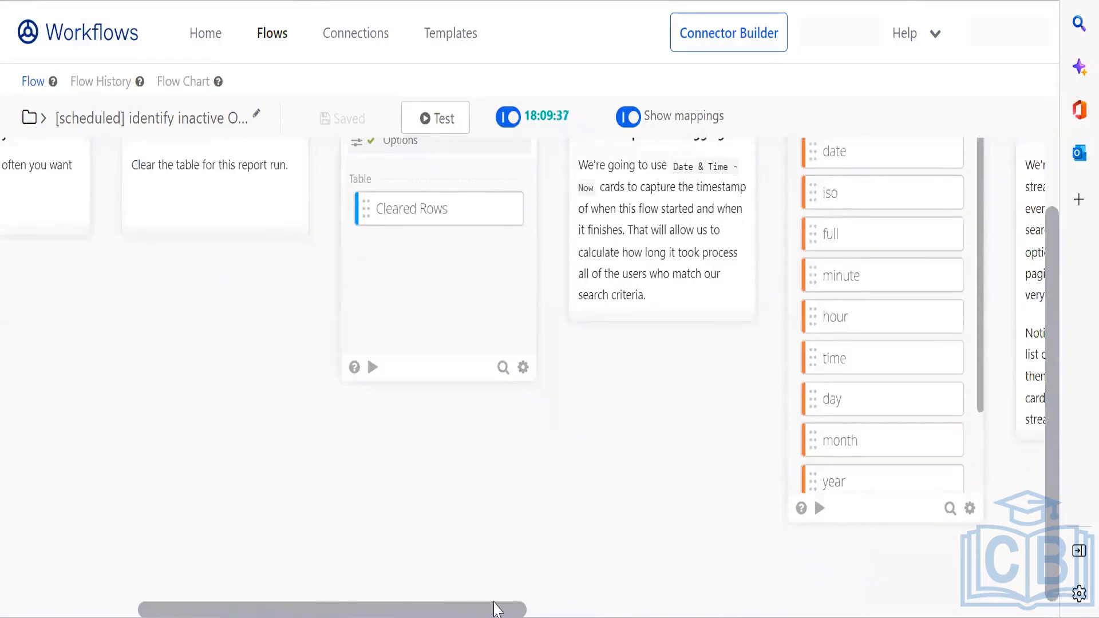
pyautogui.moveTo(491, 610); pyautogui.dragTo(622, 609)
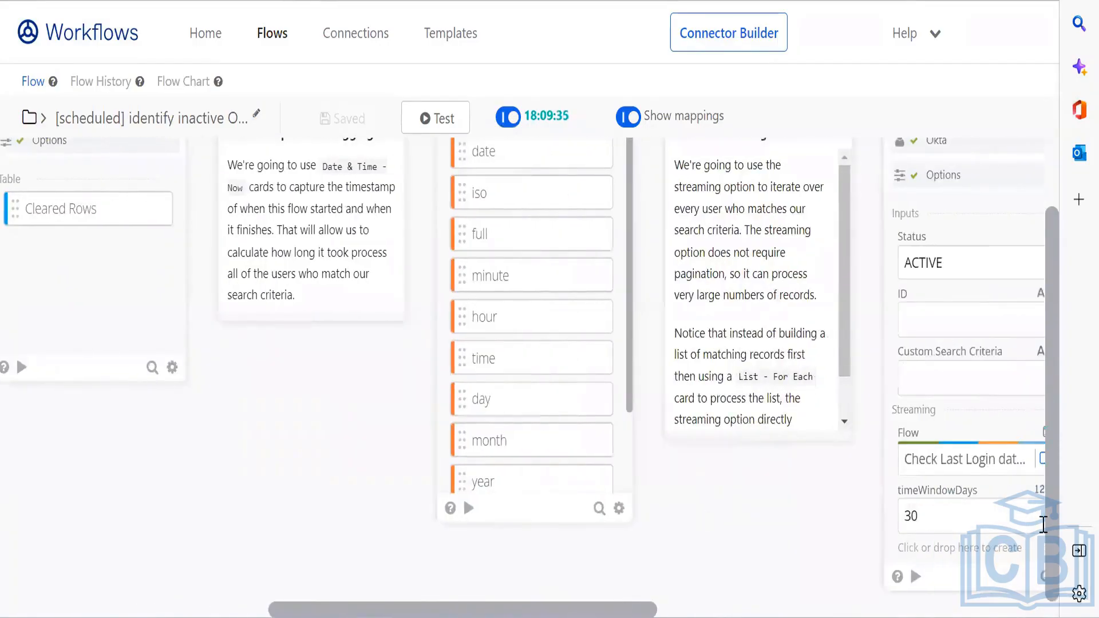
pyautogui.moveTo(1057, 538); pyautogui.dragTo(1054, 467)
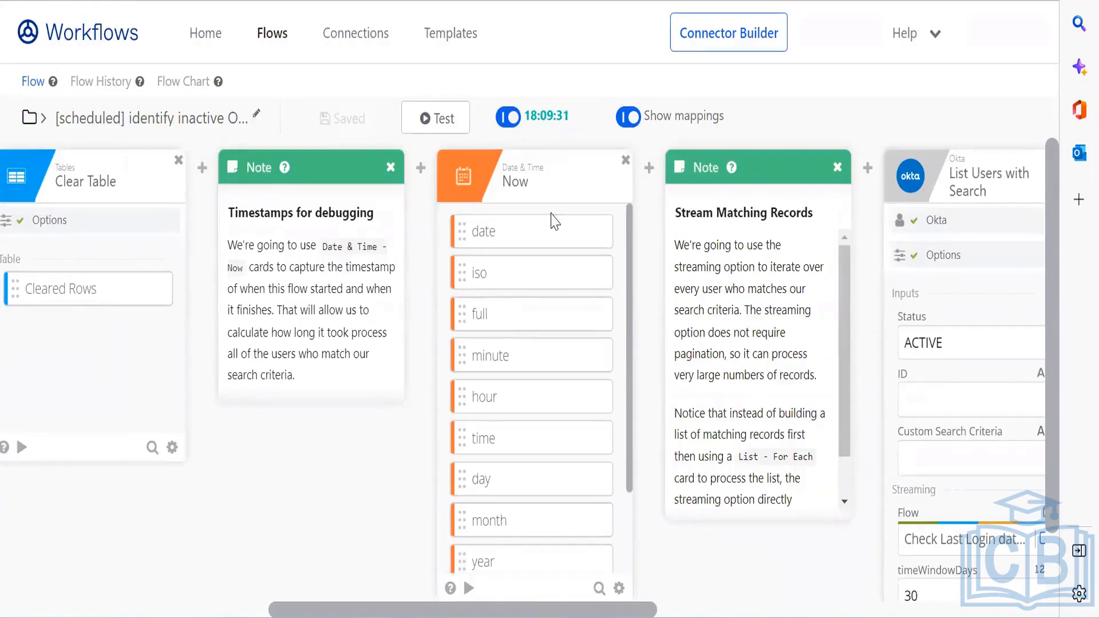
pyautogui.scroll(-1, 629, 598)
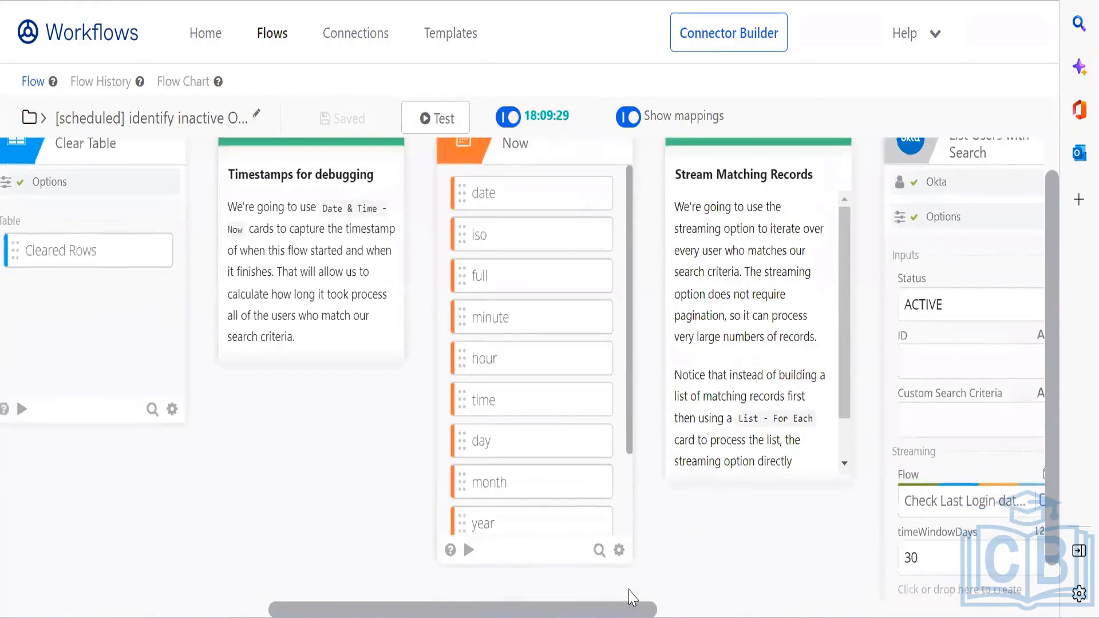
pyautogui.hscroll(6, 634, 610)
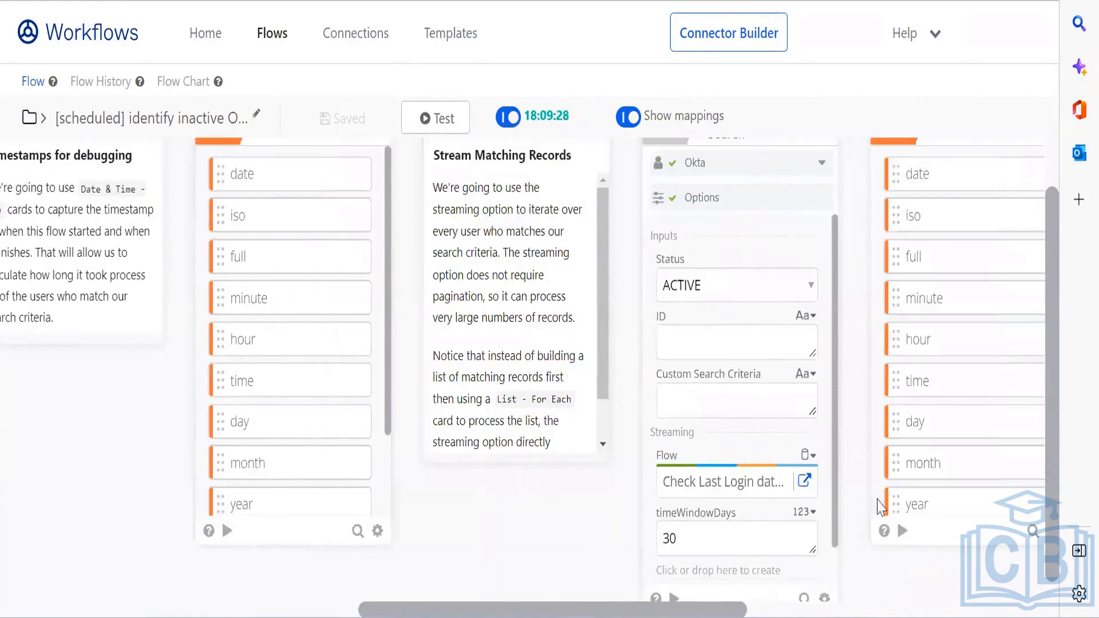
pyautogui.scroll(1, 1048, 373)
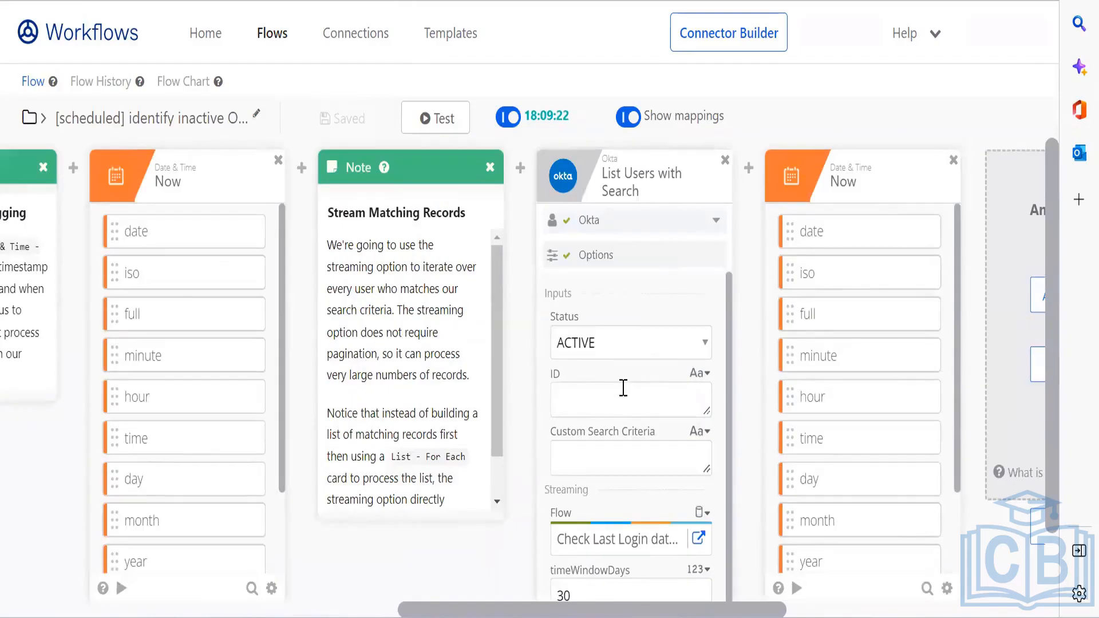
pyautogui.moveTo(1055, 280); pyautogui.dragTo(1056, 335)
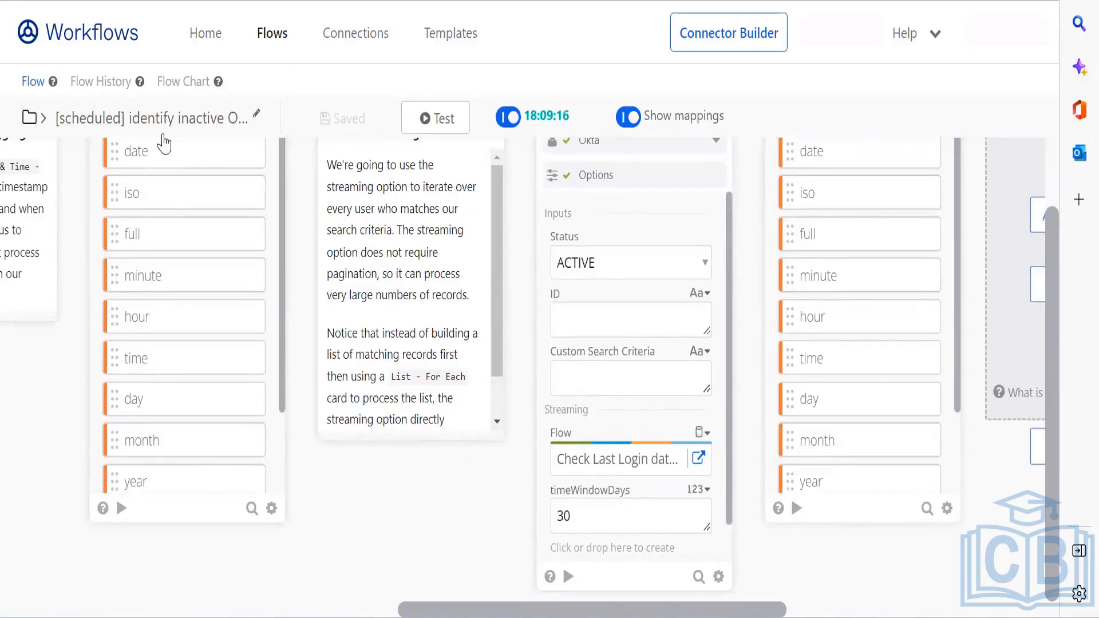
pyautogui.click(266, 35)
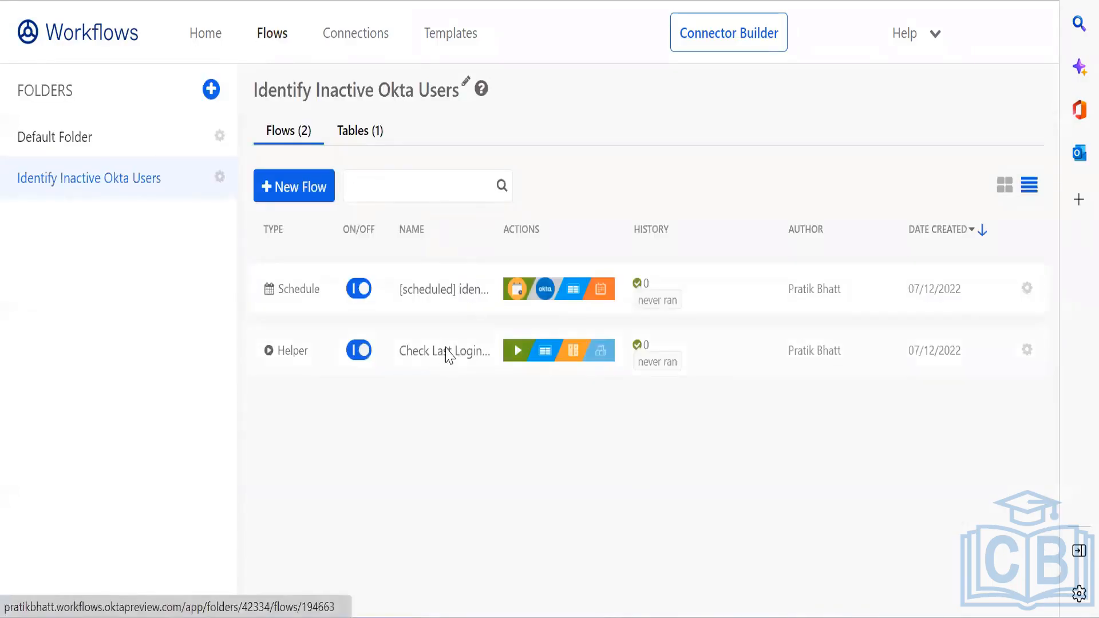
# Step: Open the Check Last Login helper flow and scroll across its first cards
pyautogui.click(447, 351)
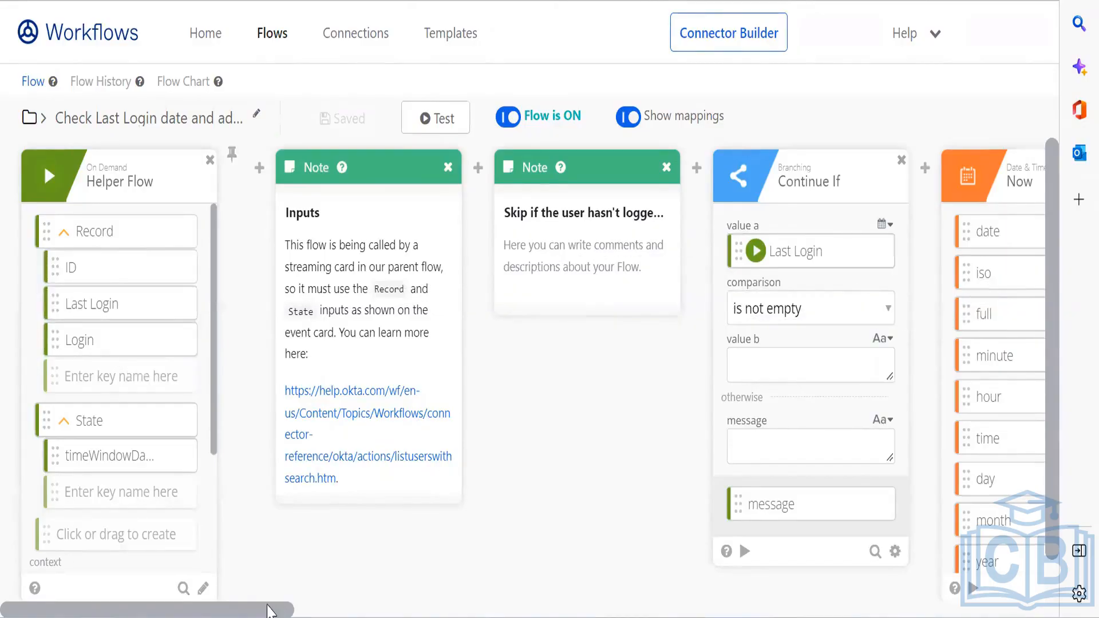
pyautogui.moveTo(265, 612); pyautogui.dragTo(411, 611)
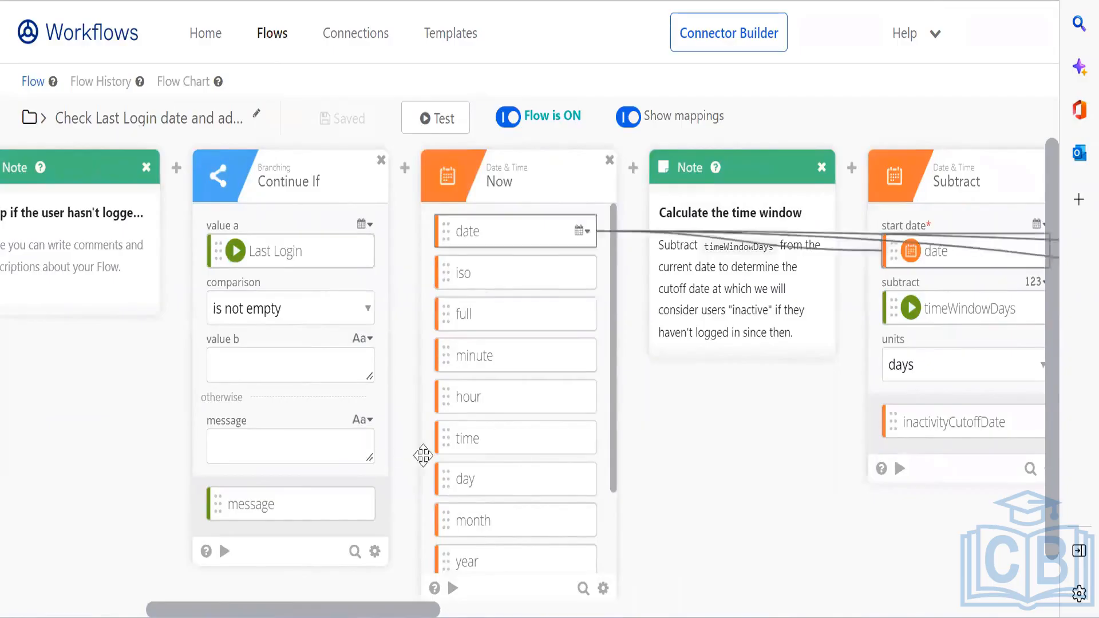
pyautogui.moveTo(411, 611); pyautogui.dragTo(568, 611)
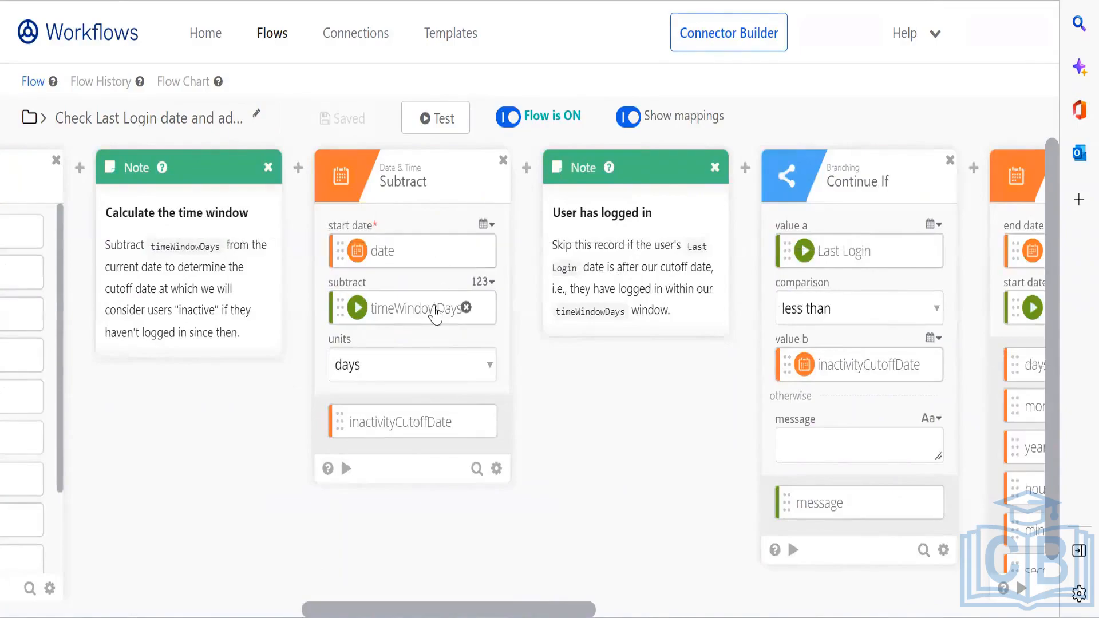
pyautogui.moveTo(405, 613); pyautogui.dragTo(324, 612)
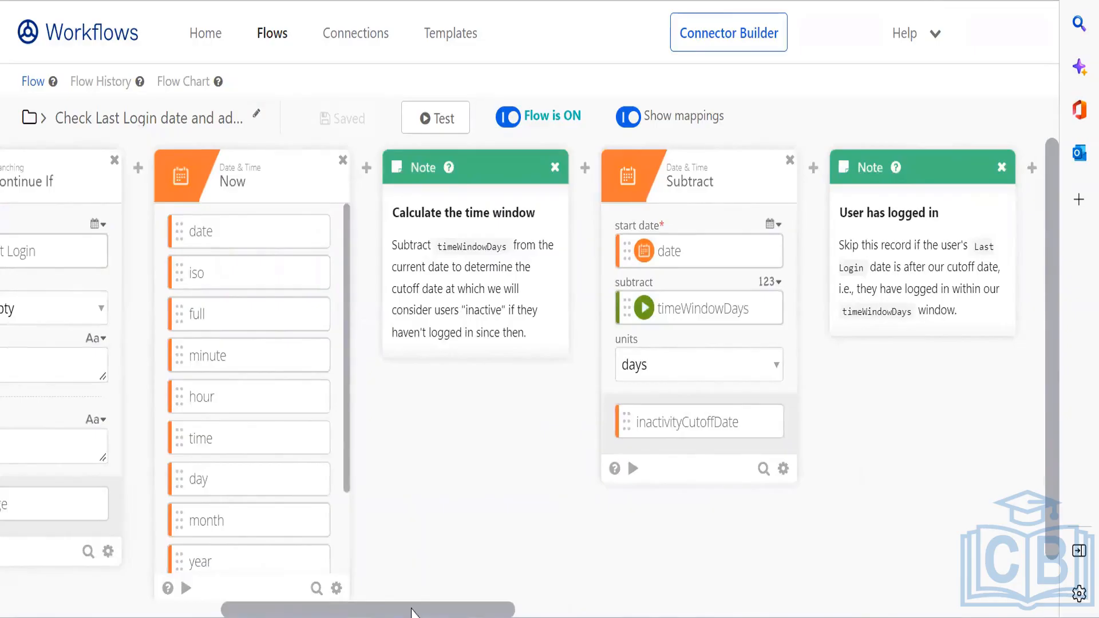
pyautogui.moveTo(412, 611); pyautogui.dragTo(351, 609)
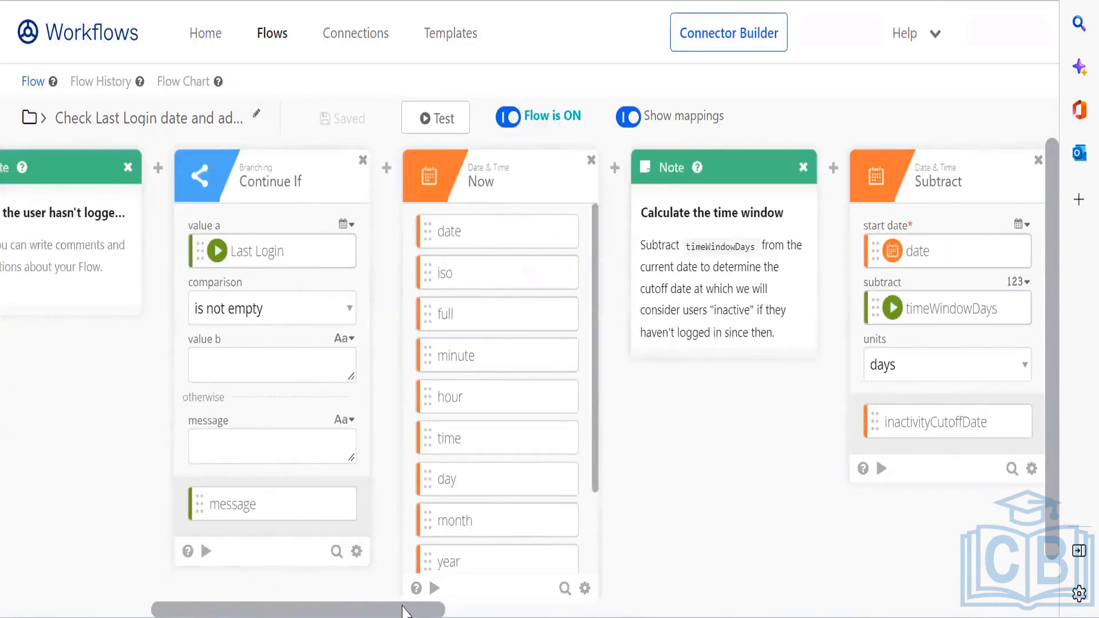
pyautogui.moveTo(404, 610); pyautogui.dragTo(308, 612)
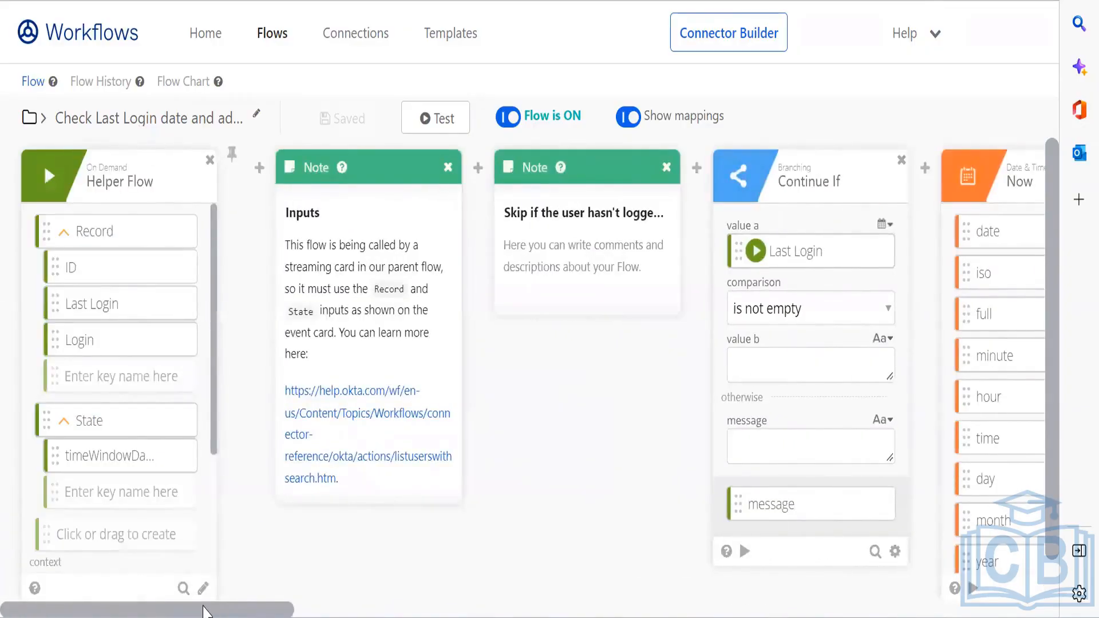
pyautogui.moveTo(252, 611); pyautogui.dragTo(537, 307)
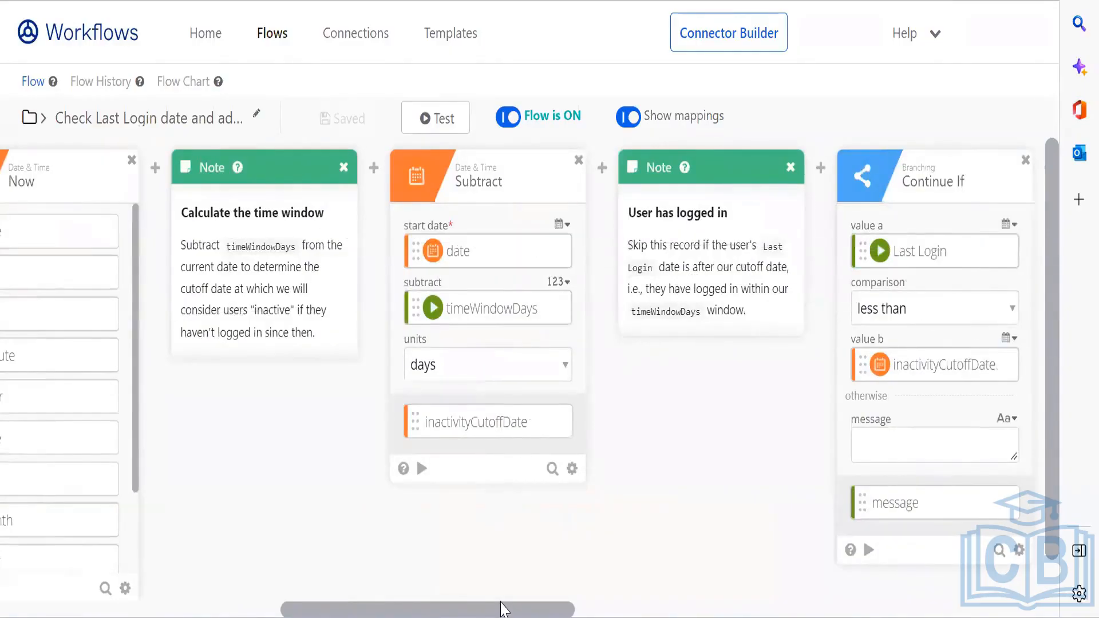
pyautogui.moveTo(501, 608); pyautogui.dragTo(572, 589)
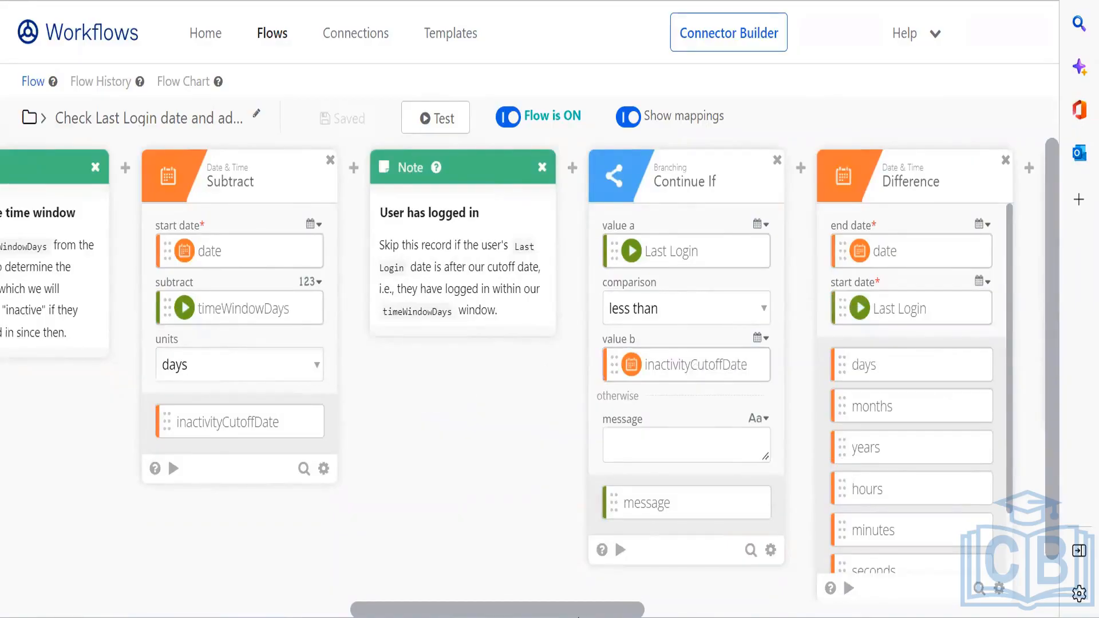
# Step: Continue scrolling through the helper flow's cards up to the Create Row step
pyautogui.scroll(-1, 614, 596)
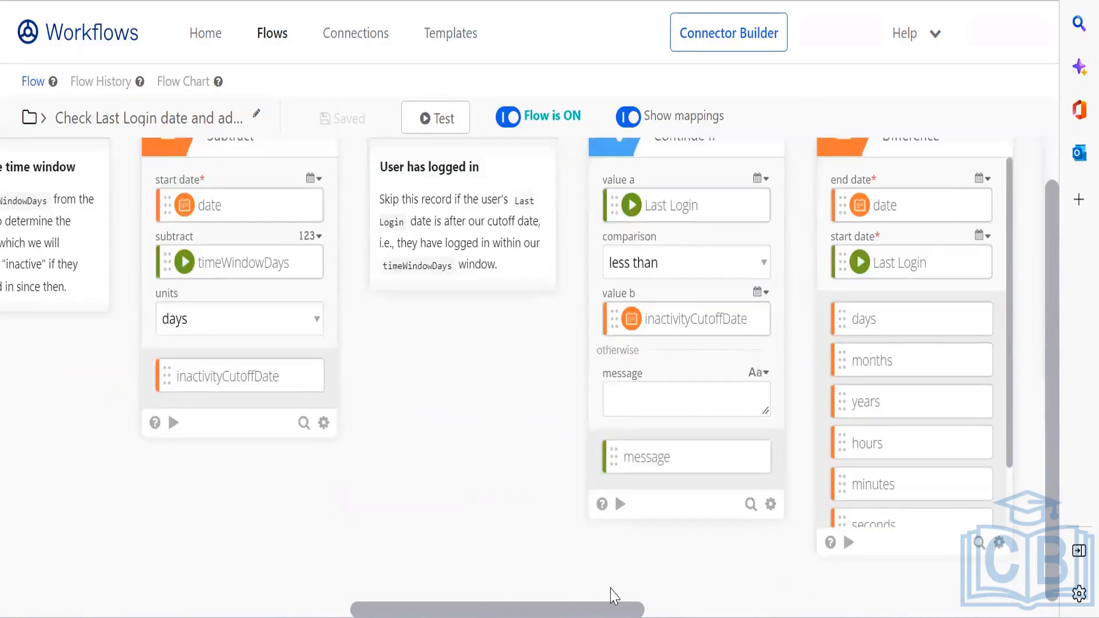
pyautogui.rightClick(657, 610)
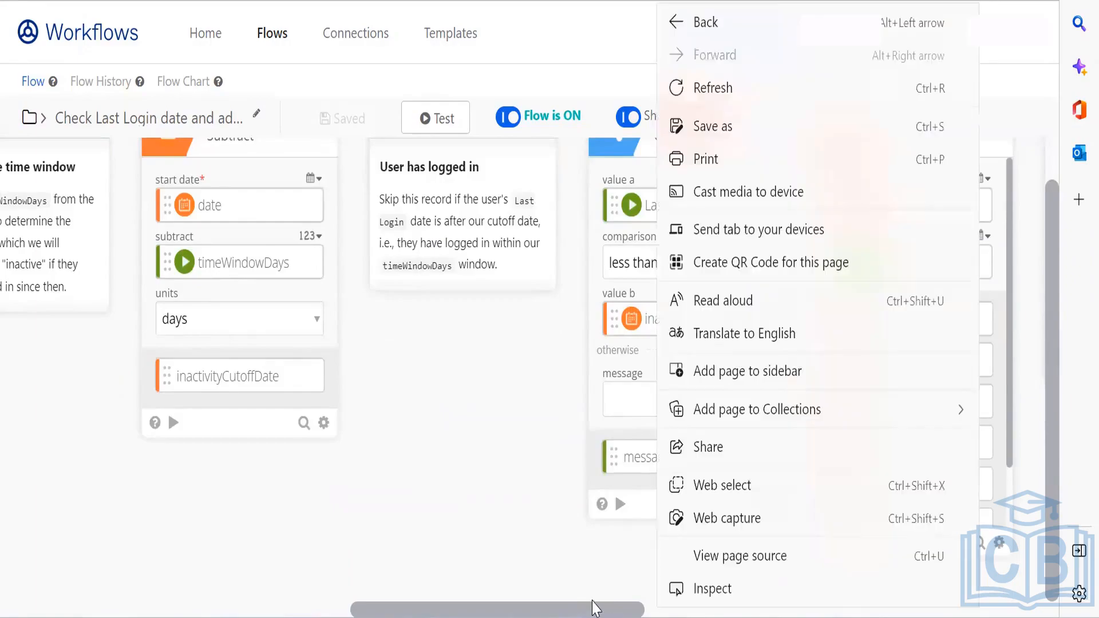
pyautogui.click(592, 602)
pyautogui.moveTo(571, 607); pyautogui.dragTo(693, 597)
pyautogui.click(694, 604)
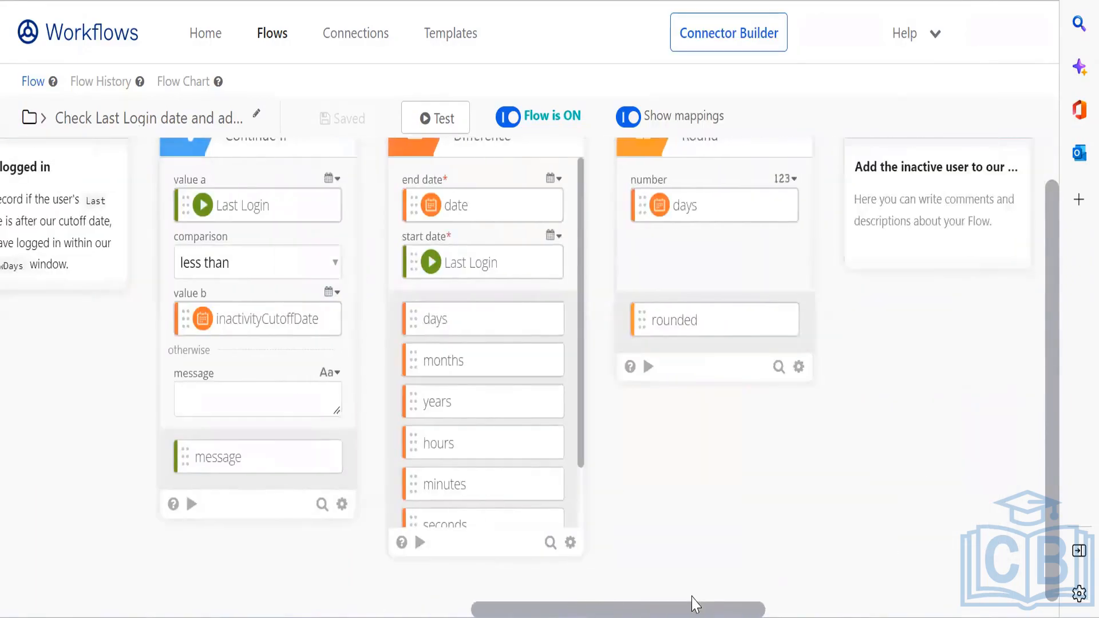
pyautogui.scroll(1, 1051, 431)
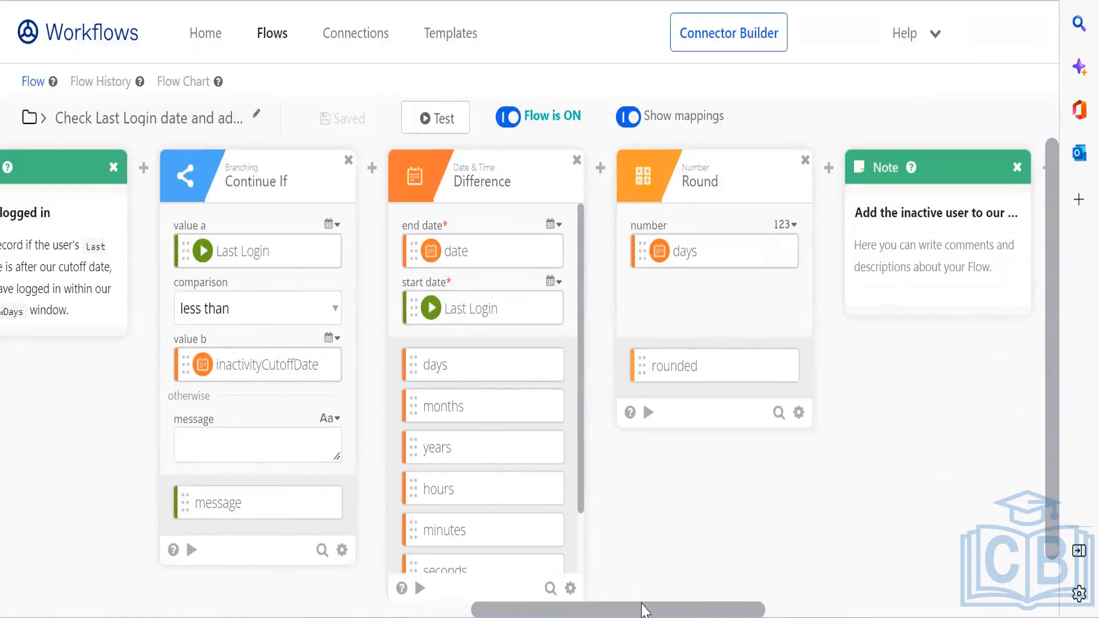
pyautogui.moveTo(651, 610); pyautogui.dragTo(831, 598)
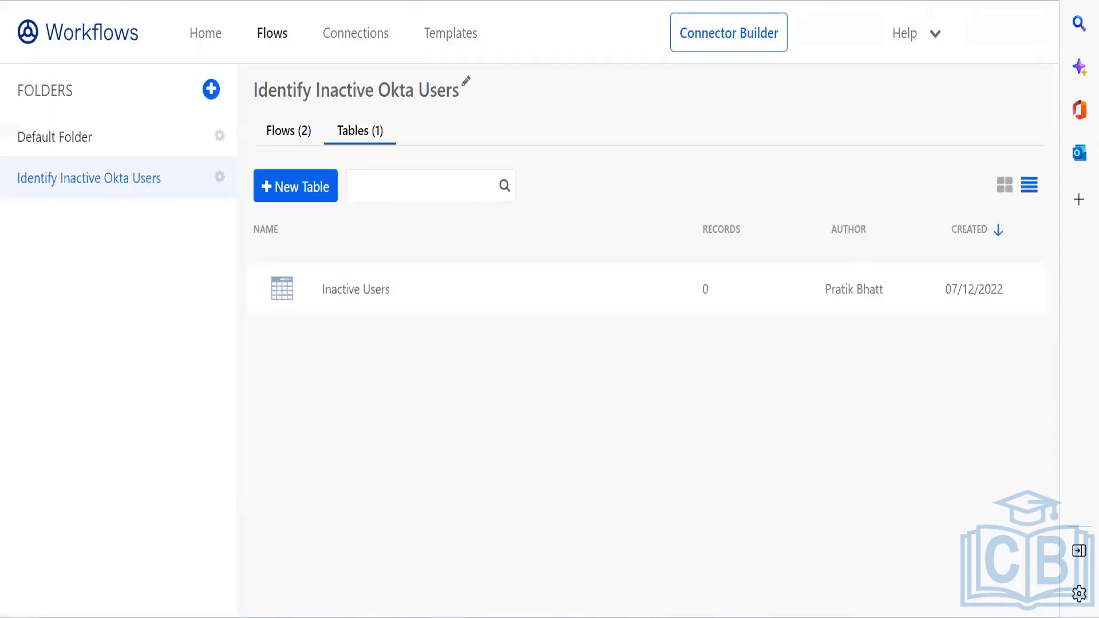
# Step: Open the empty Inactive Users table, then leave the helper flow via the folder breadcrumb
pyautogui.click(378, 290)
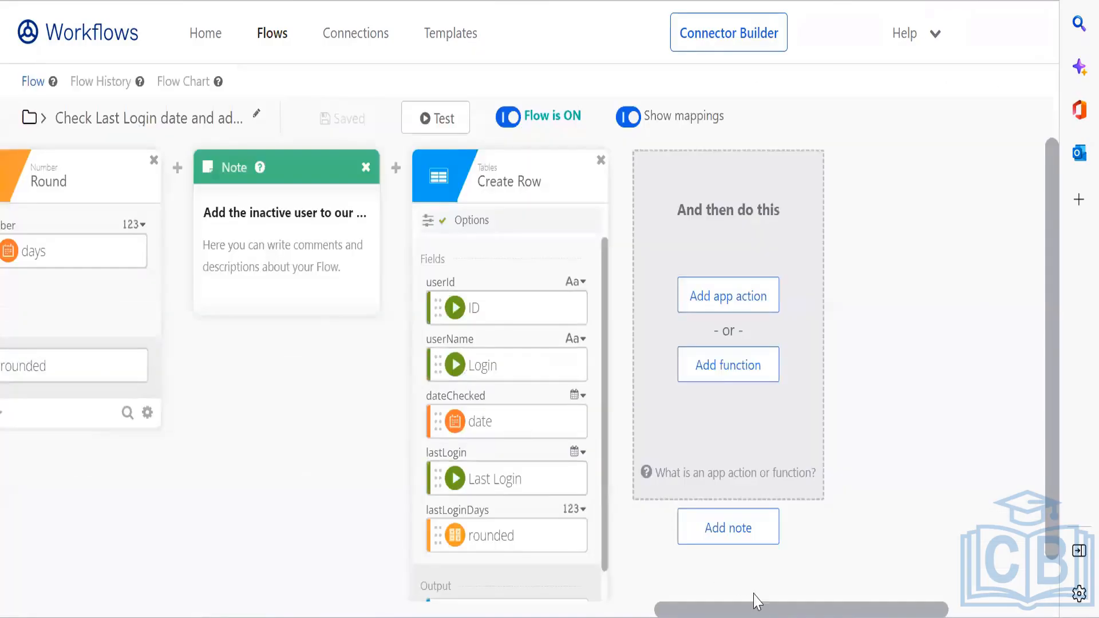
pyautogui.moveTo(760, 612); pyautogui.dragTo(105, 611)
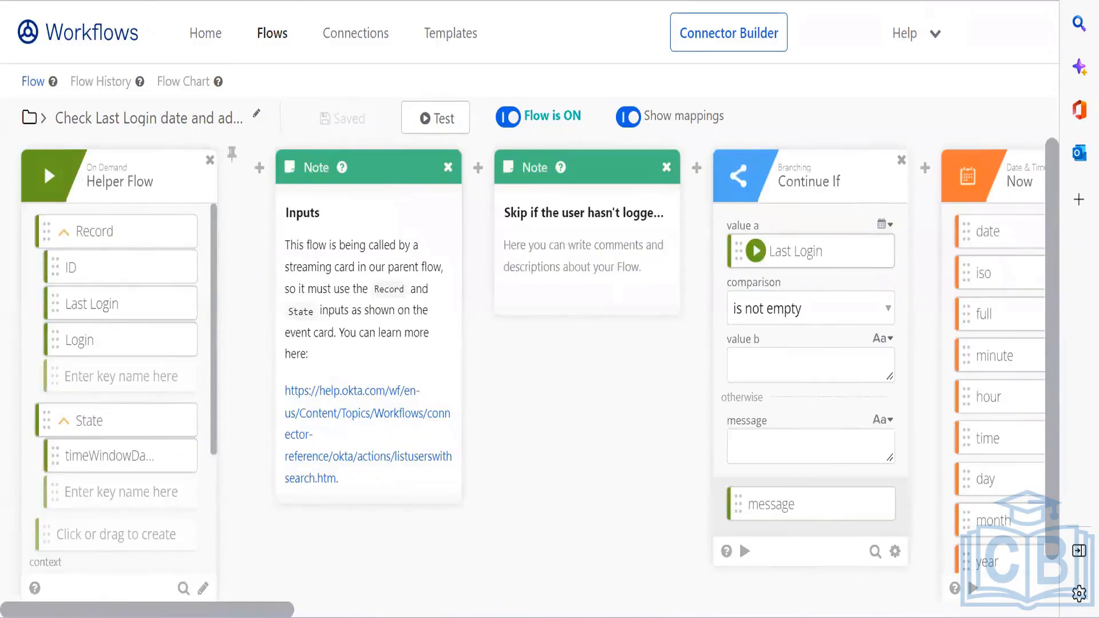
pyautogui.click(29, 118)
# Step: Create a new flow in the Default Folder and bring up the app picker for its starting event
pyautogui.click(61, 154)
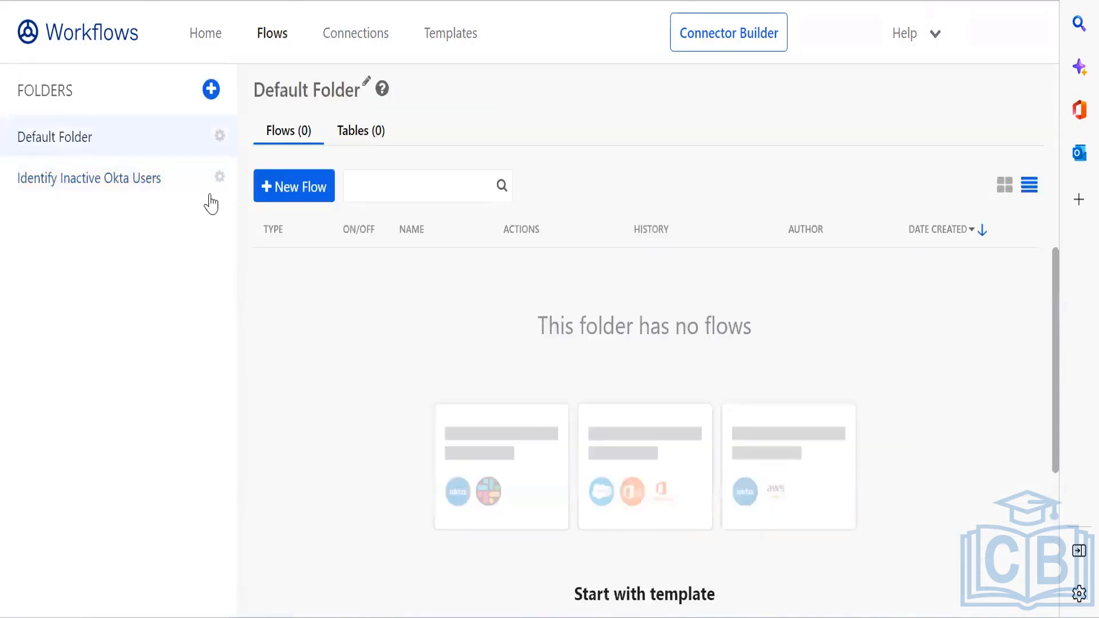
pyautogui.click(304, 199)
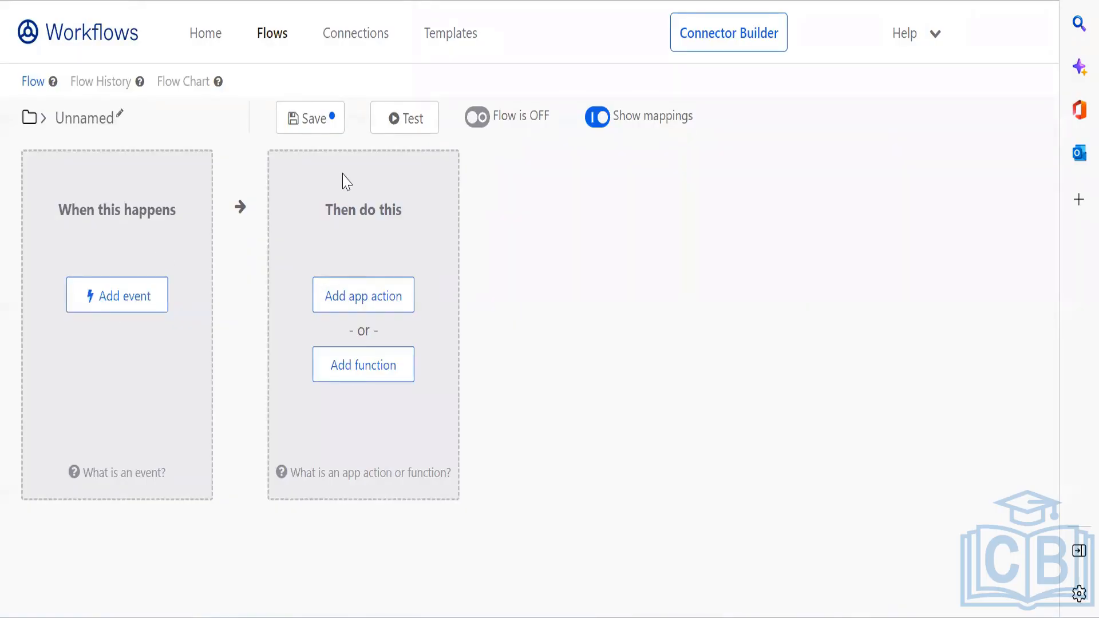
pyautogui.click(95, 303)
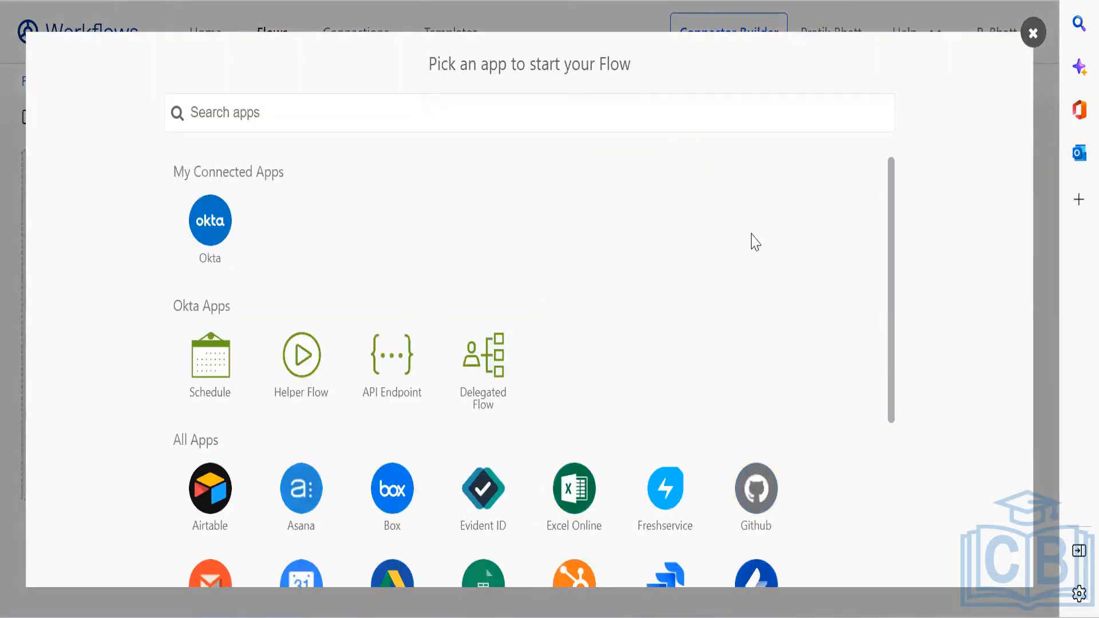
# Step: Scroll through the 'Pick an app' list of available apps, then close it without choosing one
pyautogui.scroll(-5, 894, 202)
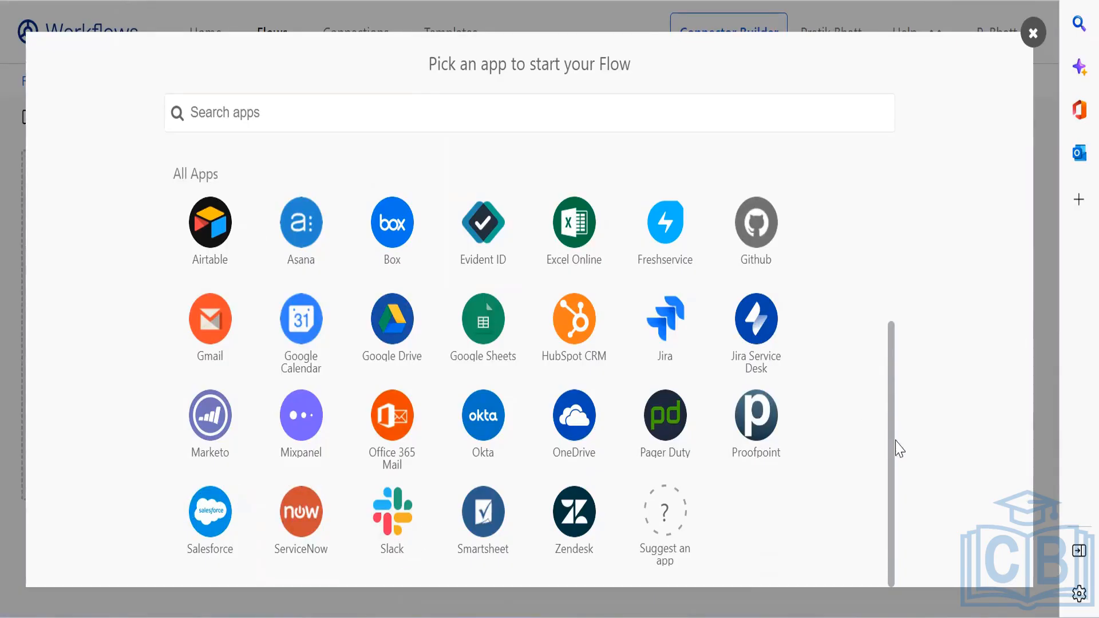
pyautogui.moveTo(886, 351); pyautogui.dragTo(885, 329)
pyautogui.click(901, 291)
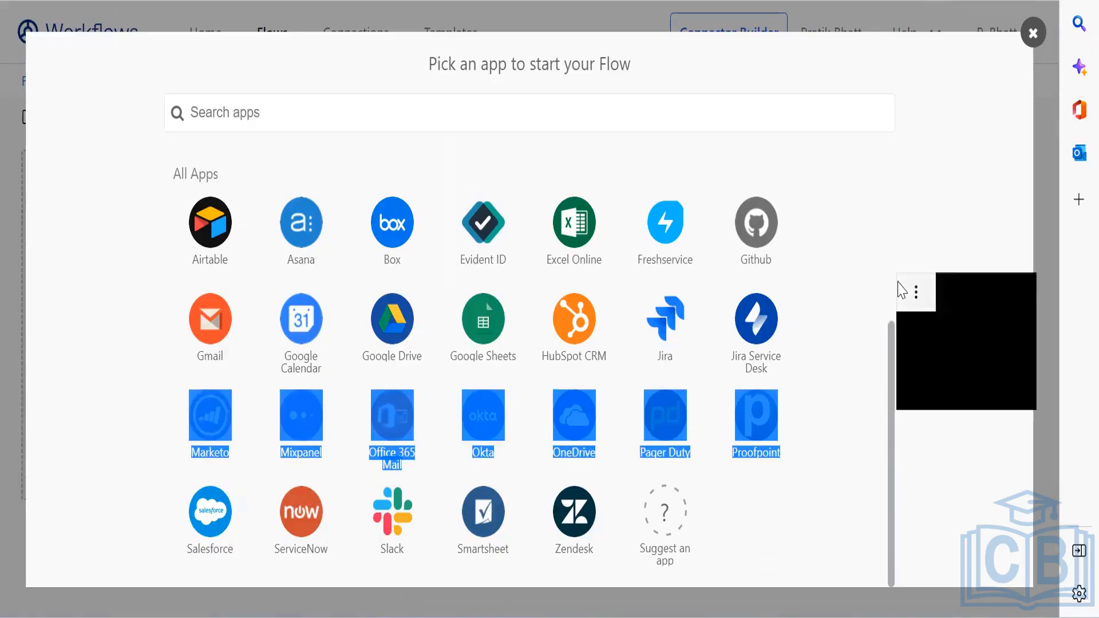
pyautogui.click(909, 220)
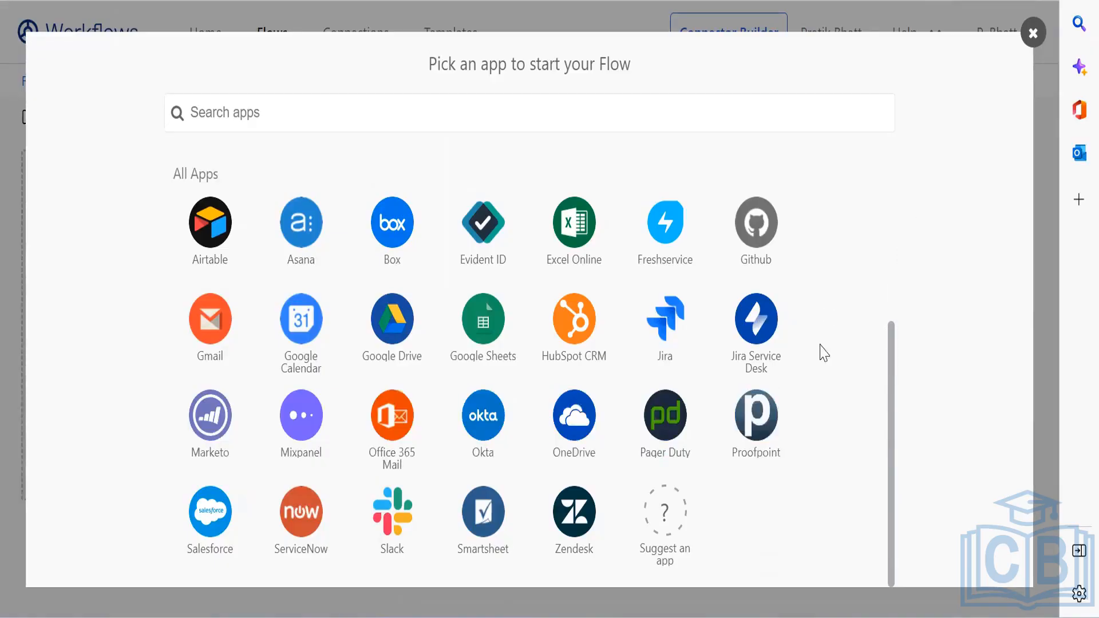
pyautogui.moveTo(891, 405); pyautogui.dragTo(887, 244)
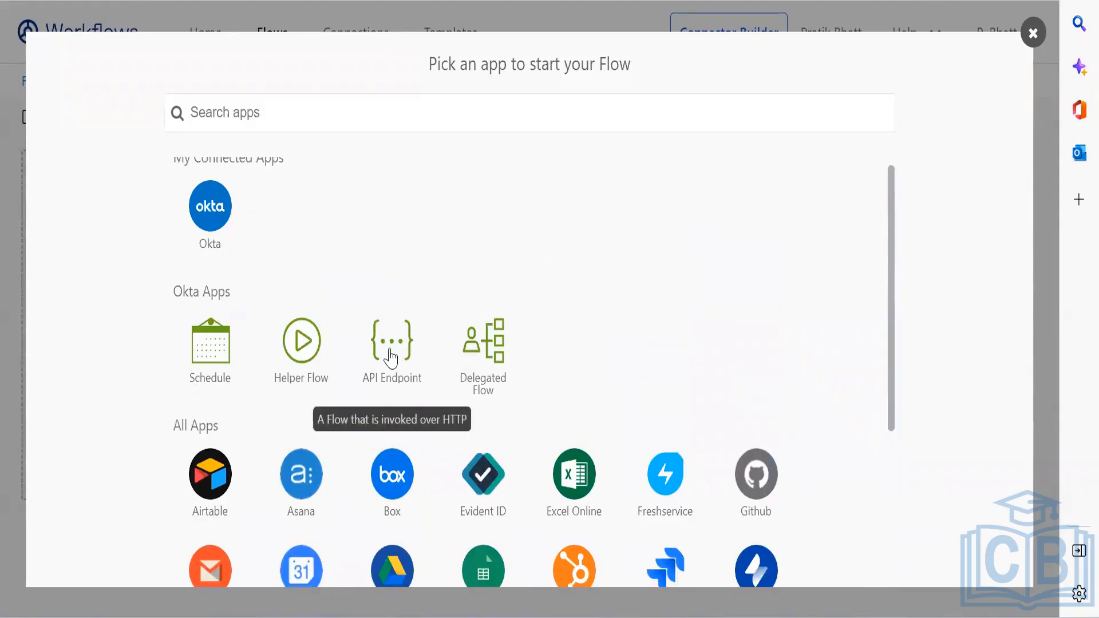
pyautogui.click(1033, 34)
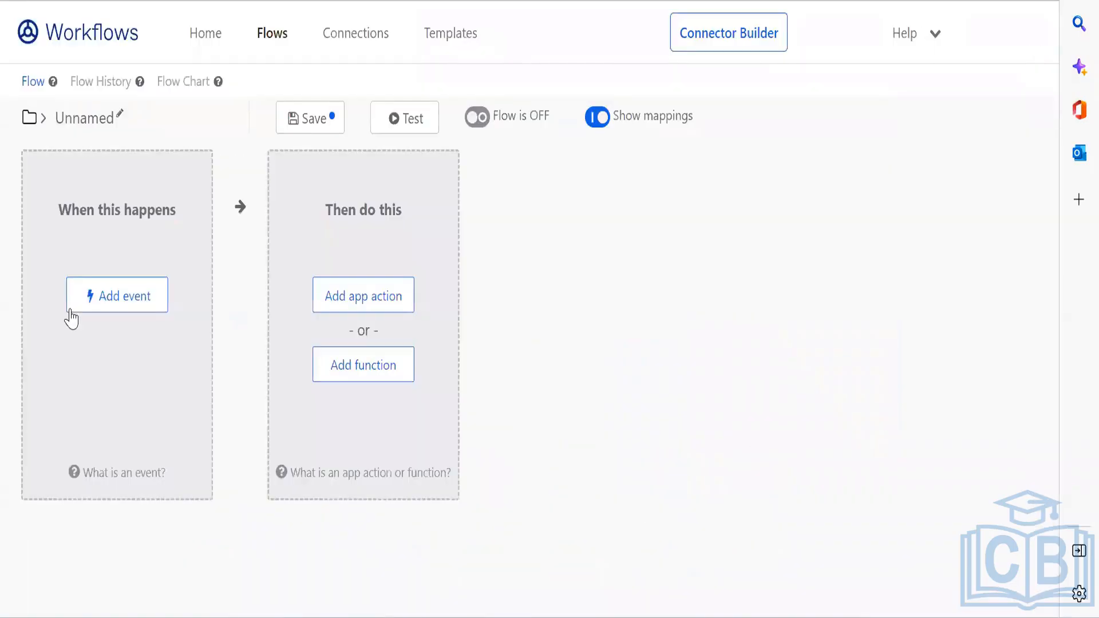
# Step: Search the Okta events for 'user de' and set User Deactivated as the flow's trigger
pyautogui.click(69, 312)
pyautogui.click(230, 229)
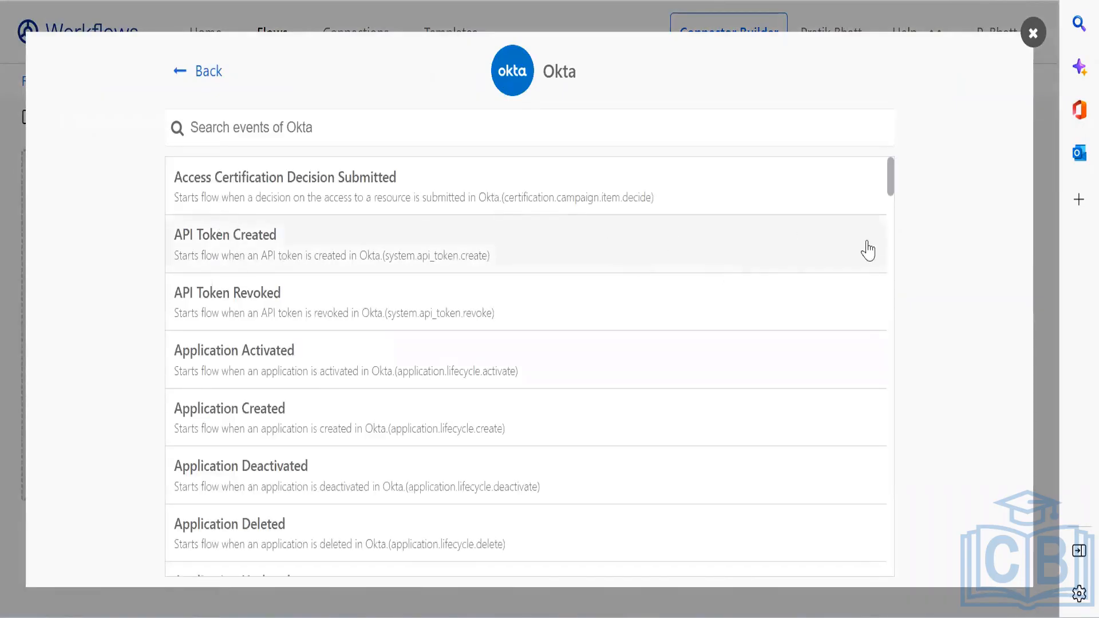
pyautogui.moveTo(891, 208); pyautogui.dragTo(892, 520)
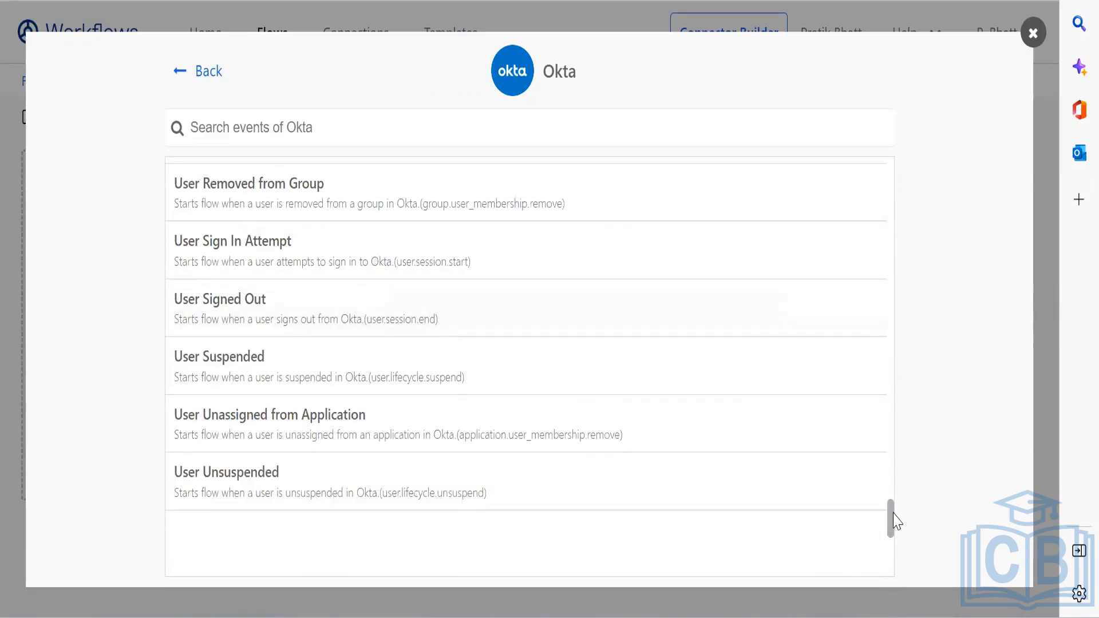
pyautogui.scroll(6, 892, 492)
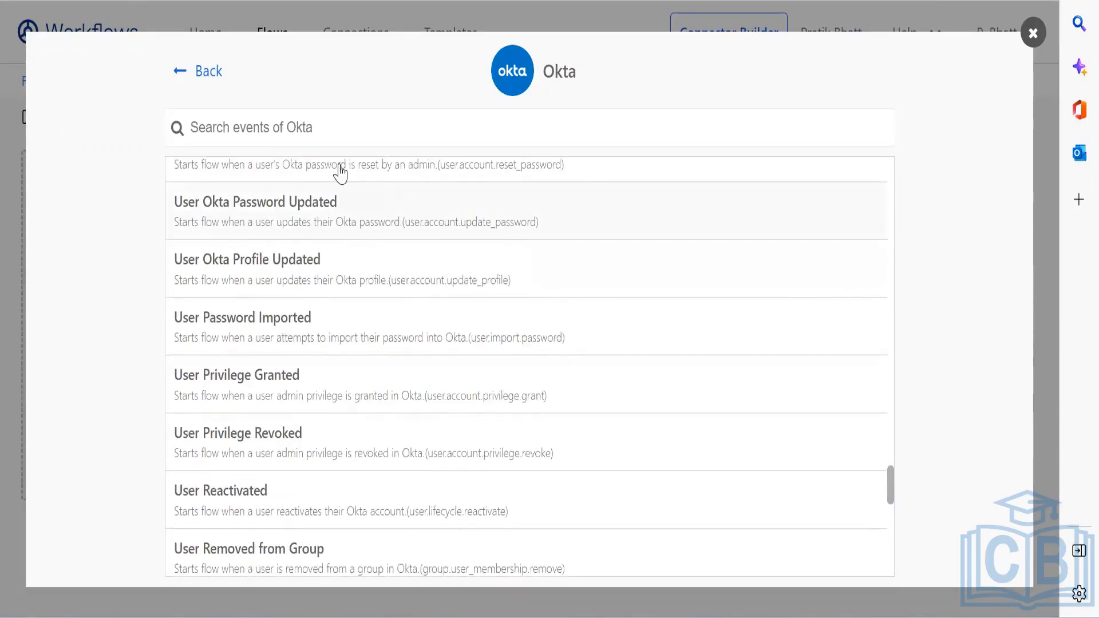
pyautogui.click(321, 133)
pyautogui.write('user')
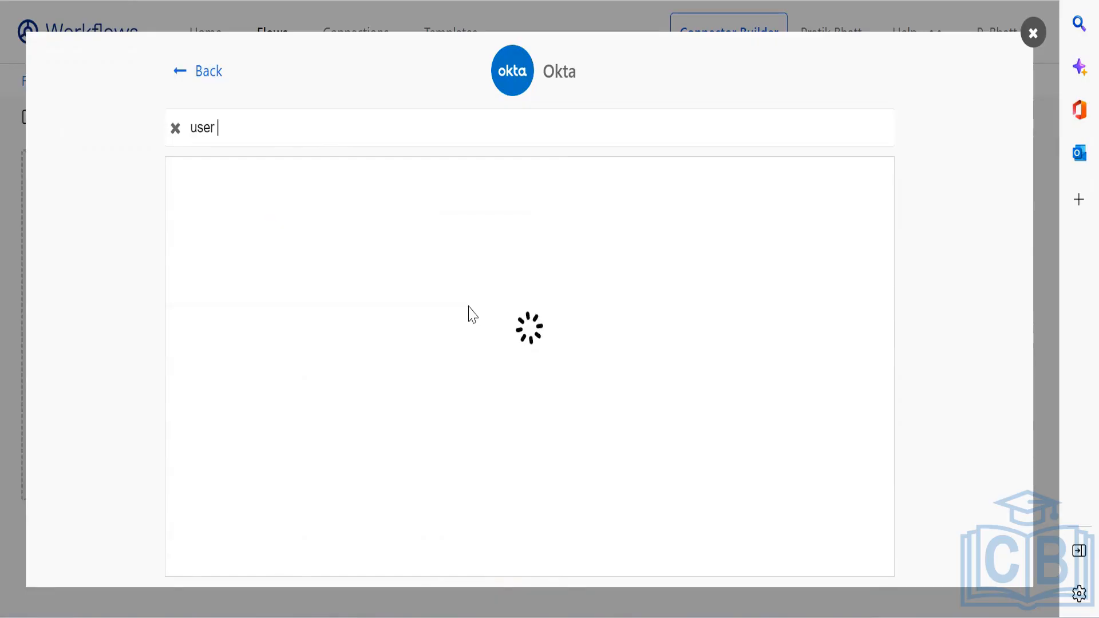
pyautogui.write(' de')
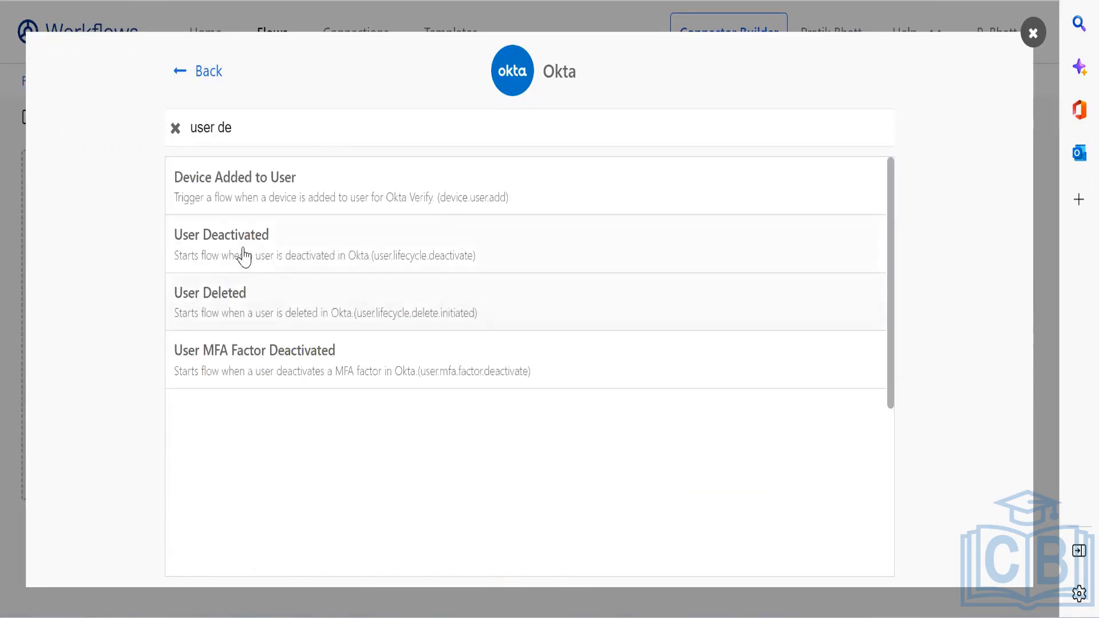
pyautogui.click(606, 255)
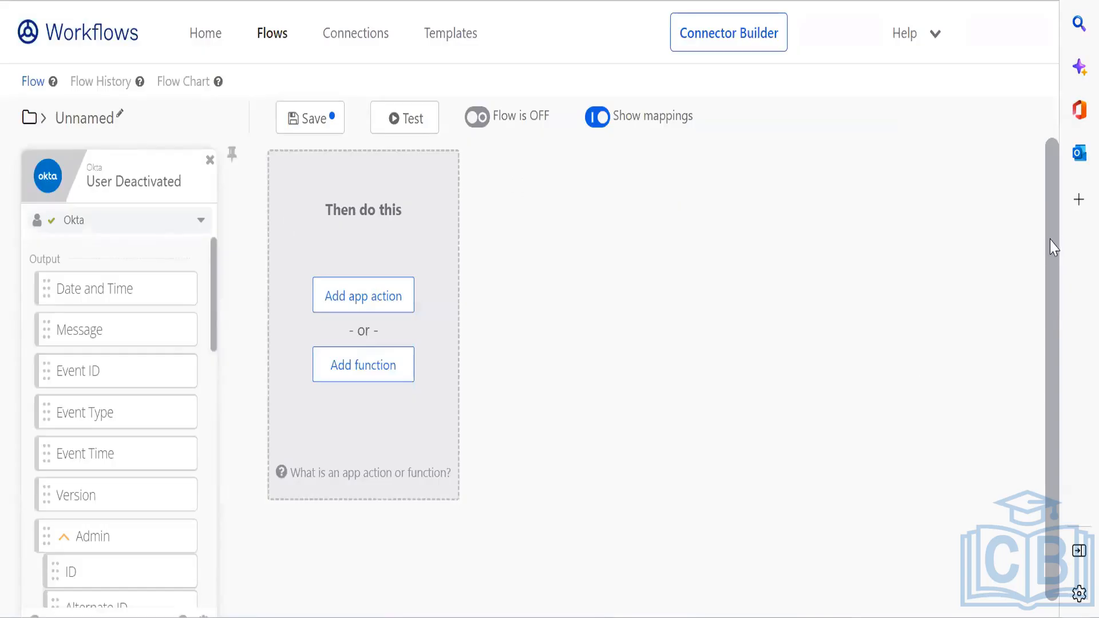
pyautogui.moveTo(1054, 247); pyautogui.dragTo(1062, 300)
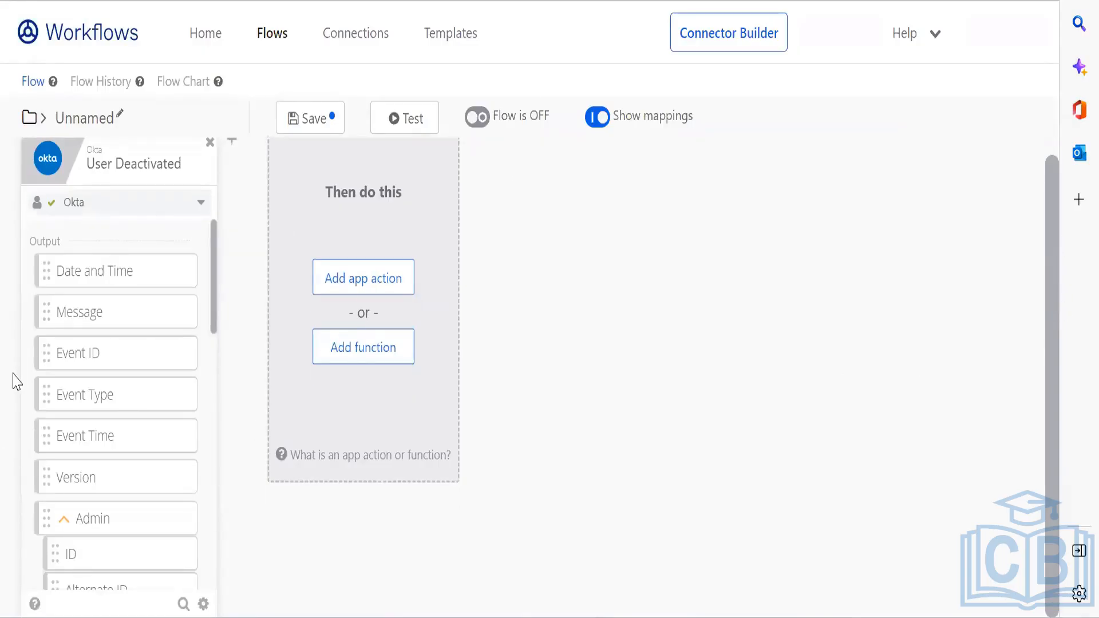
pyautogui.click(334, 279)
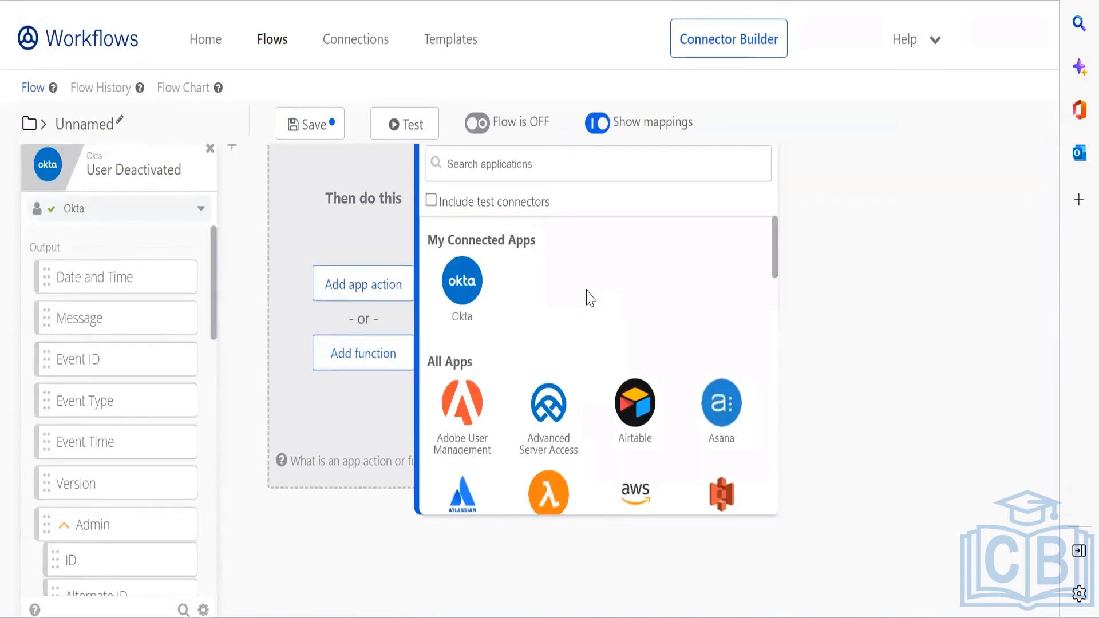
pyautogui.click(462, 276)
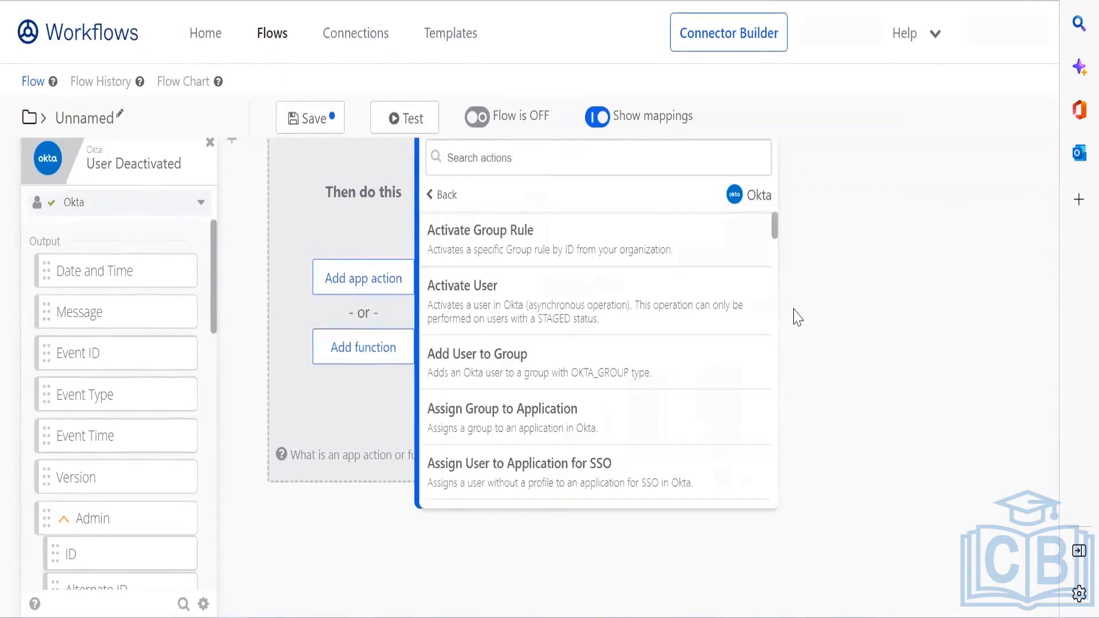
pyautogui.click(772, 226)
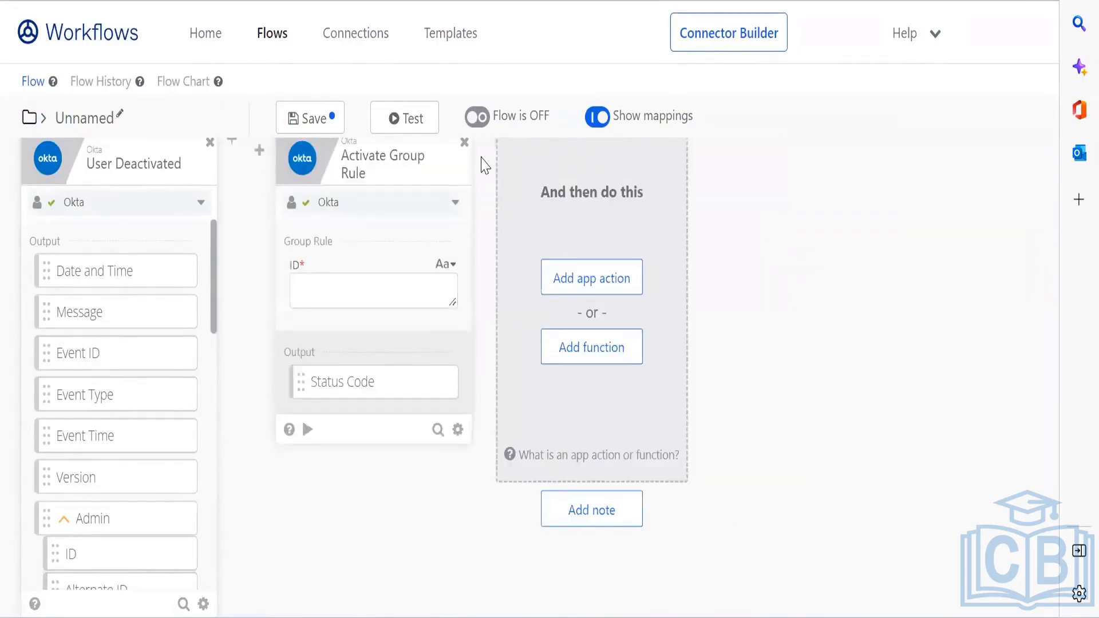
pyautogui.click(465, 143)
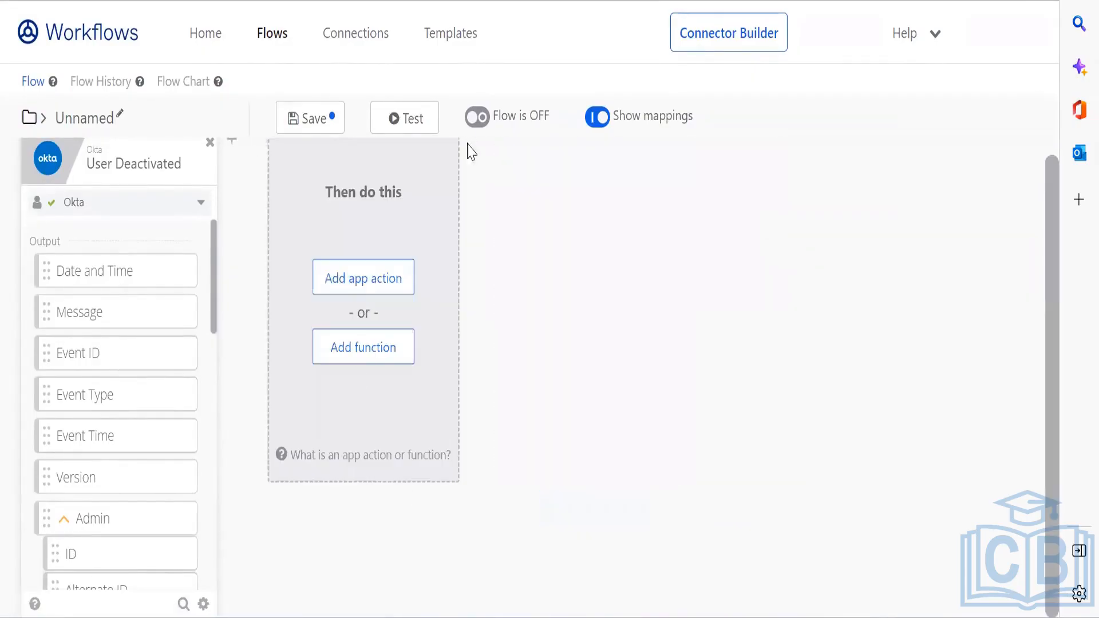
pyautogui.click(360, 286)
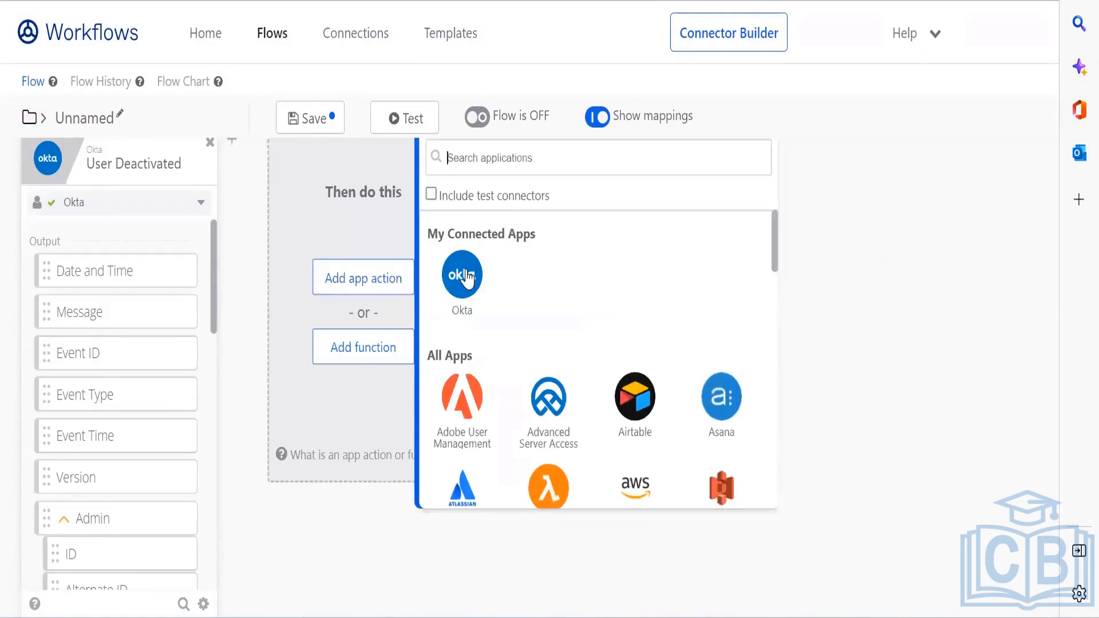
pyautogui.click(461, 274)
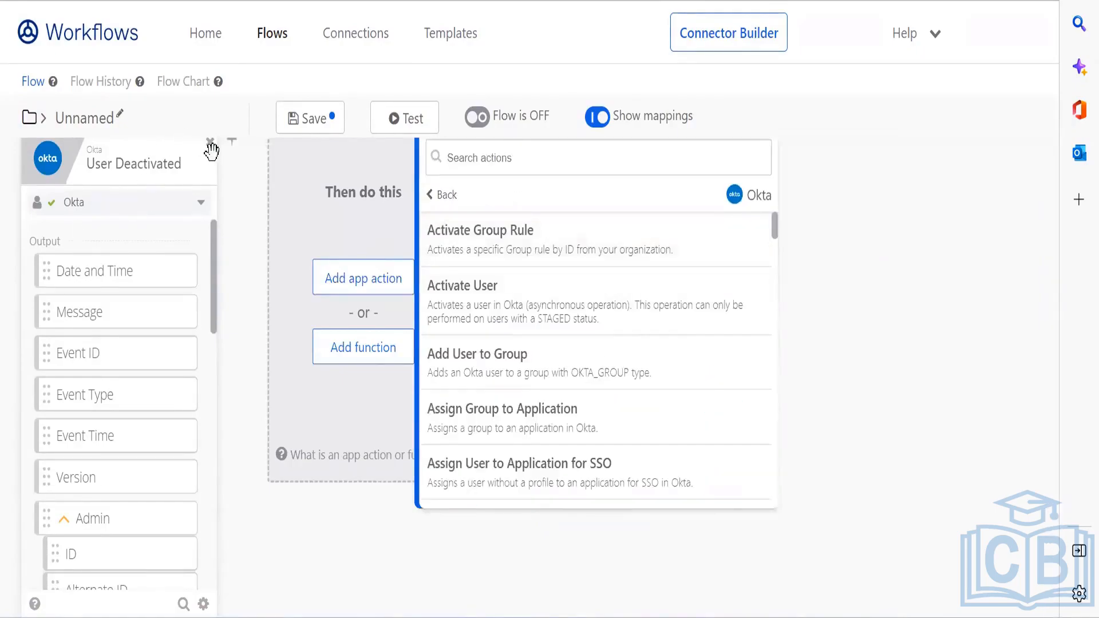
pyautogui.click(212, 150)
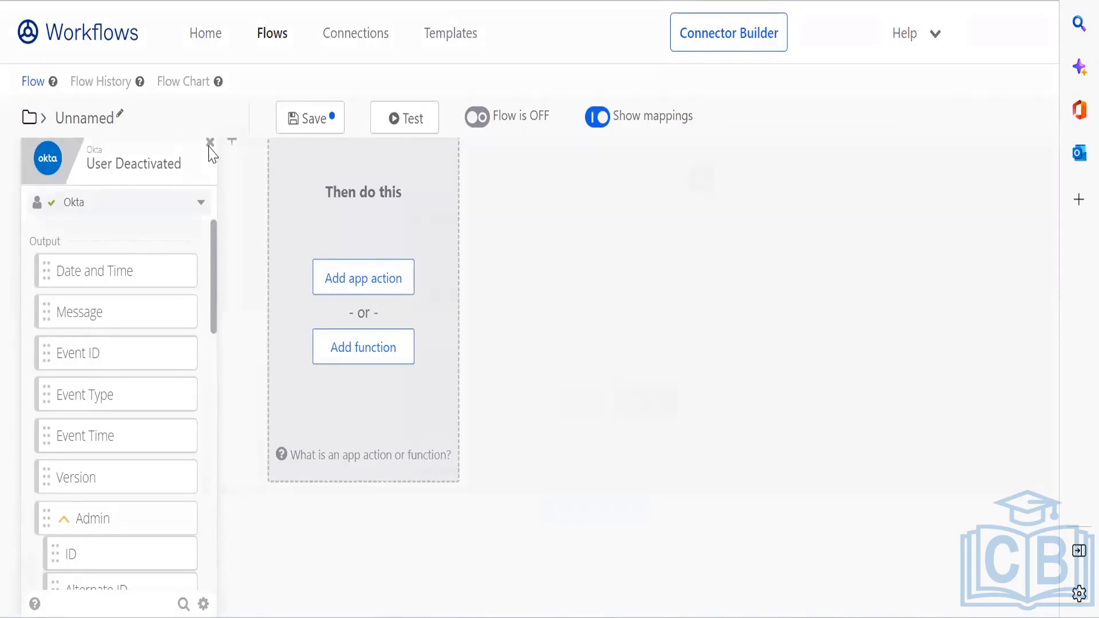
pyautogui.click(209, 147)
# Step: Replace the deleted trigger with the Okta 'User Sign In Attempt' event, found by searching 'user'
pyautogui.click(653, 400)
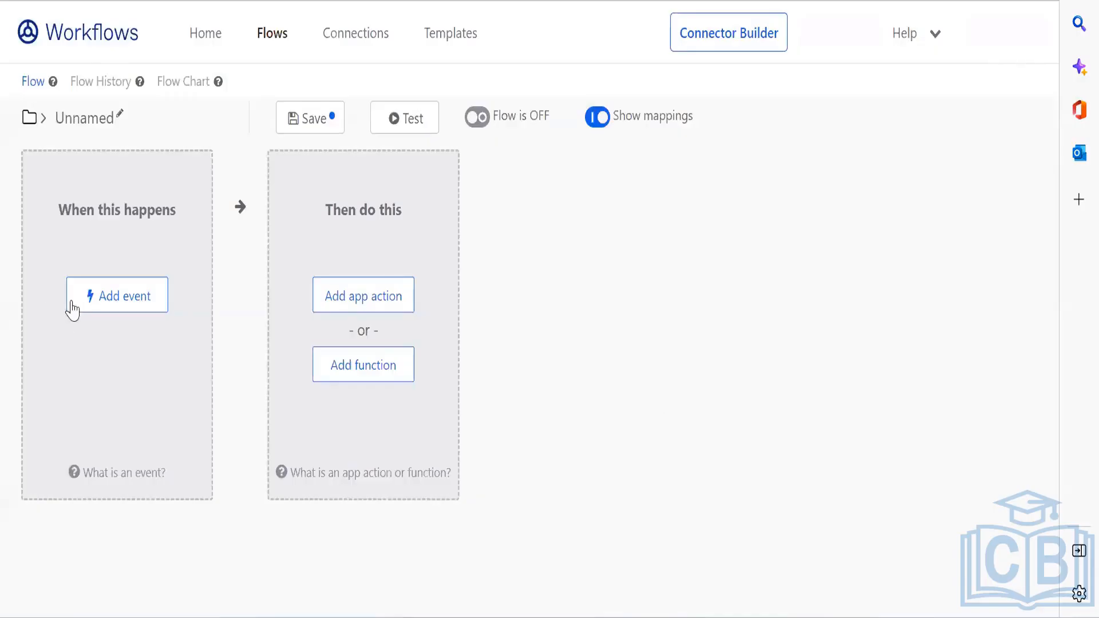
pyautogui.click(72, 303)
pyautogui.click(218, 236)
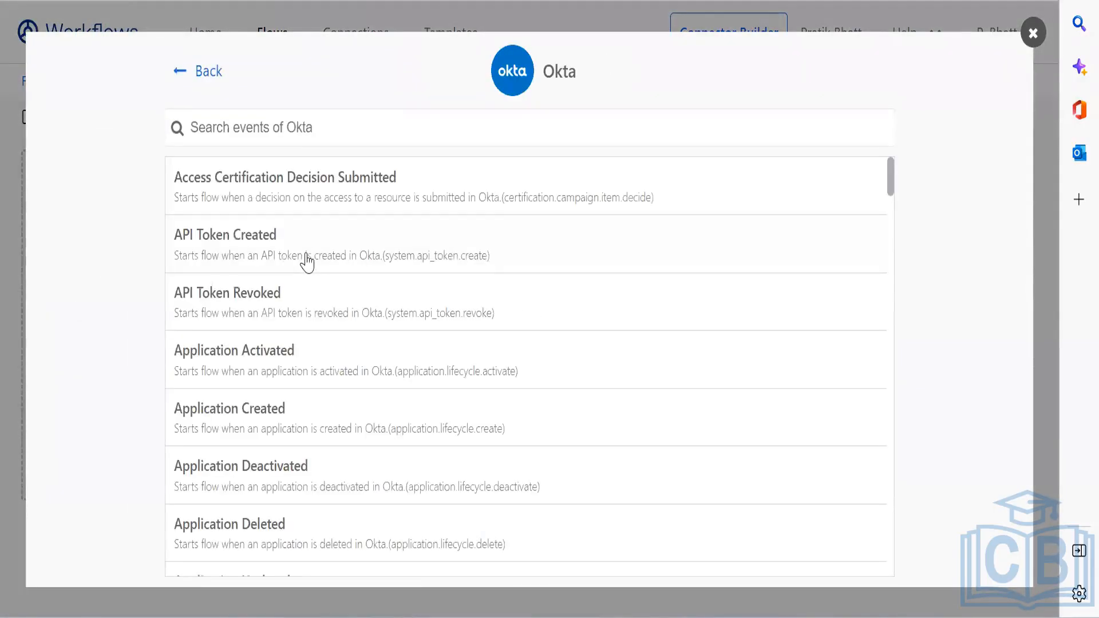
pyautogui.write('user')
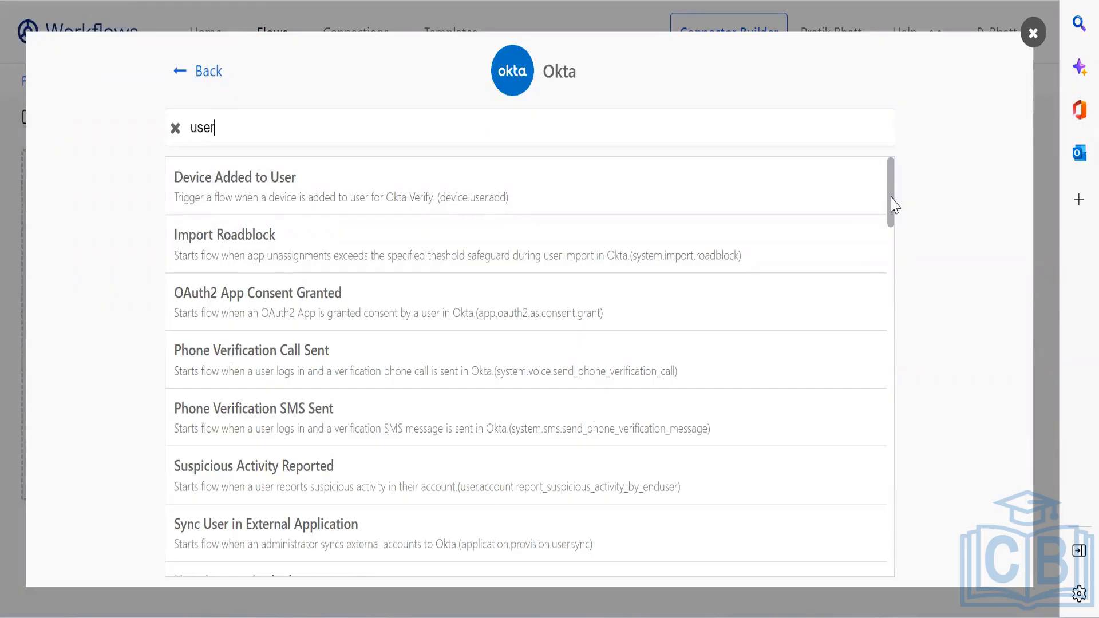
pyautogui.scroll(-3, 892, 198)
pyautogui.scroll(-7, 895, 224)
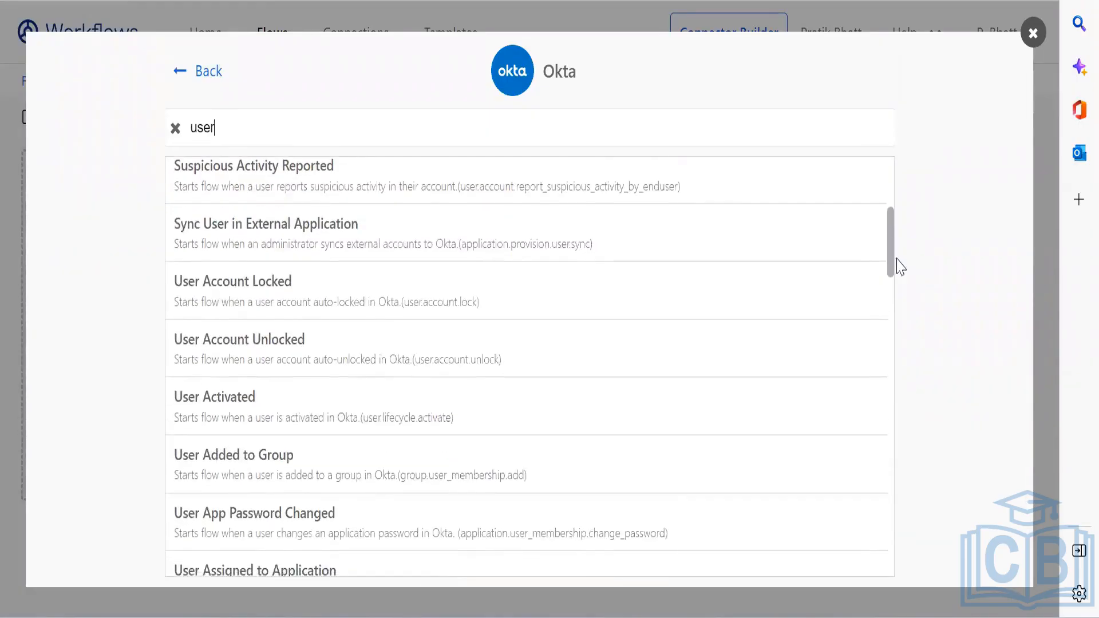
pyautogui.scroll(-5, 907, 291)
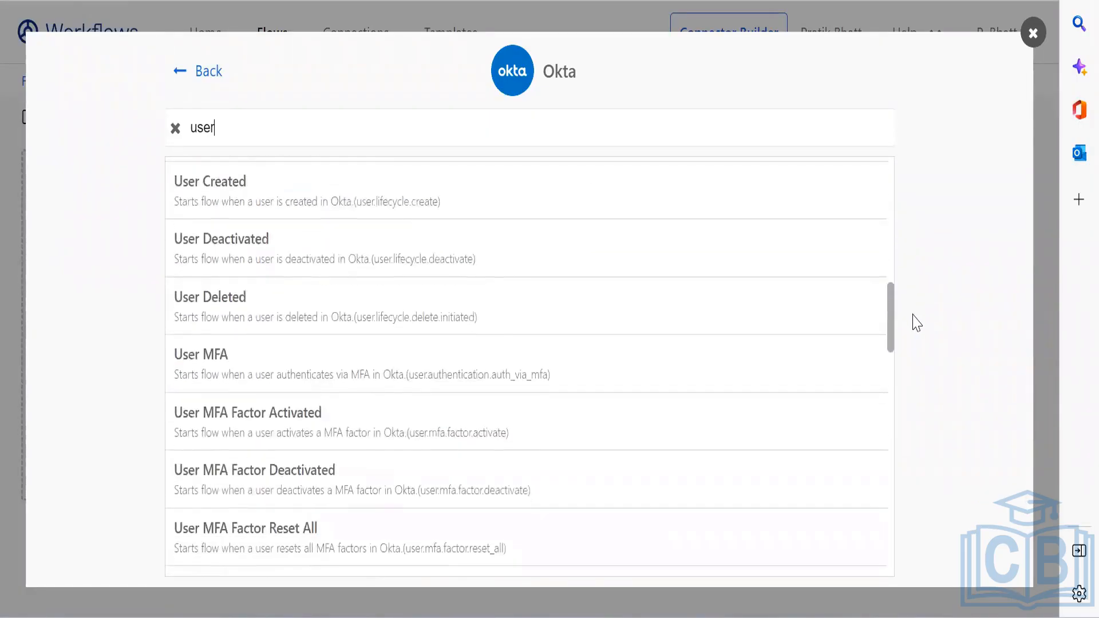
pyautogui.scroll(-5, 920, 345)
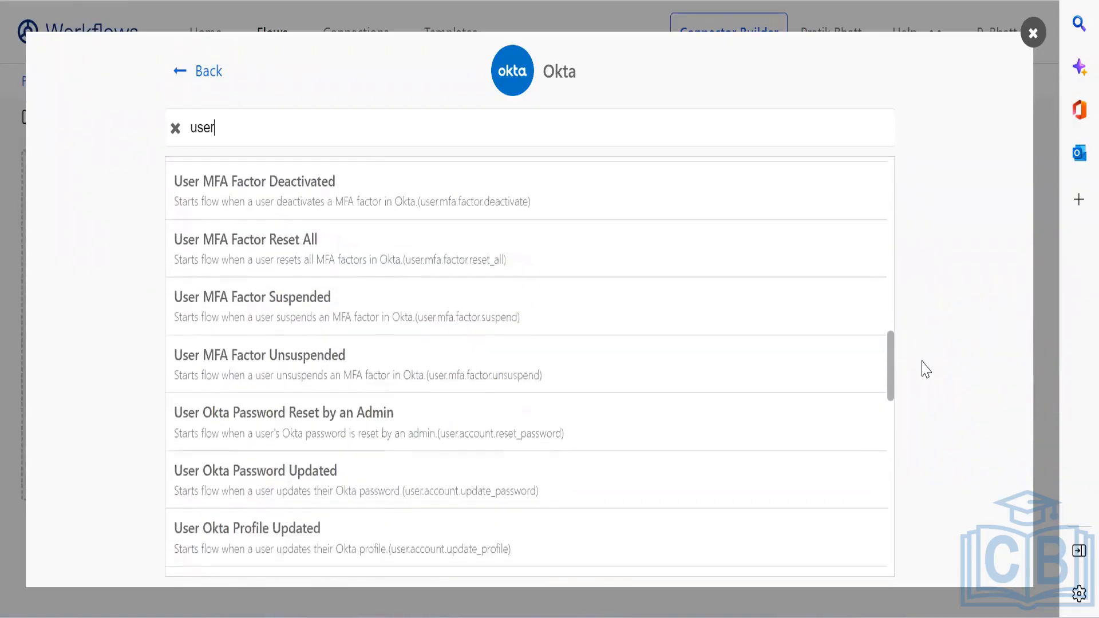
pyautogui.scroll(-5, 929, 393)
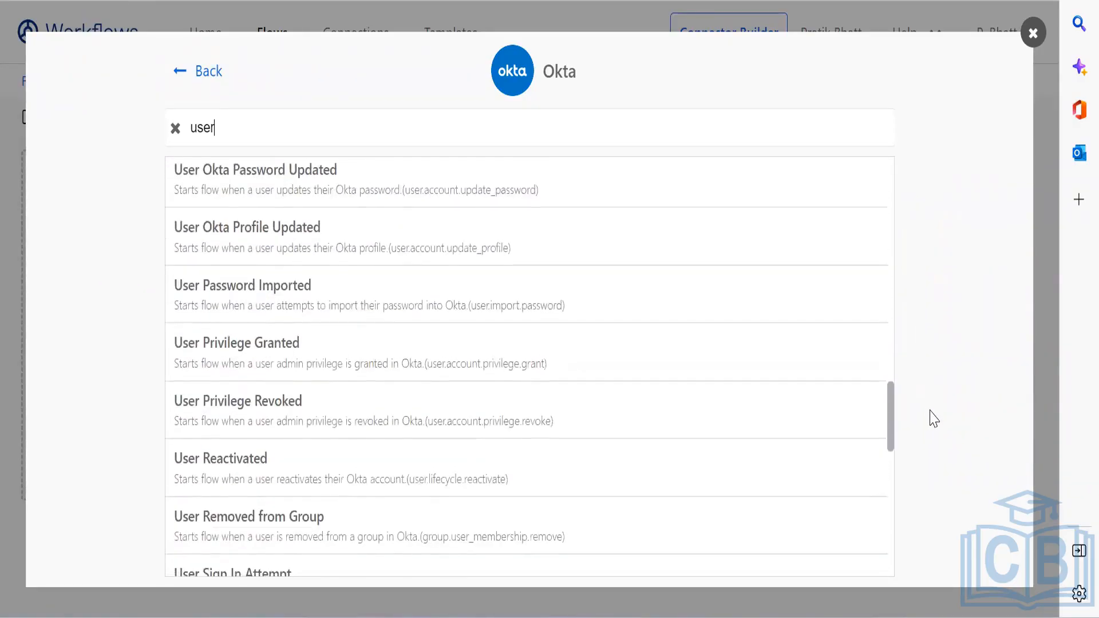
pyautogui.scroll(-3, 934, 440)
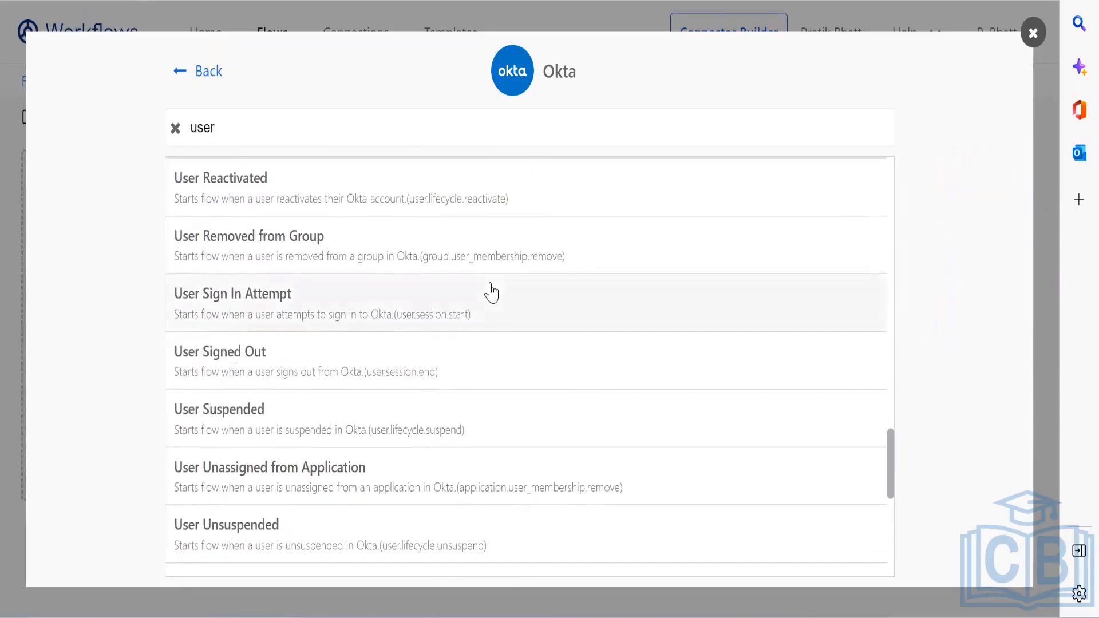
pyautogui.click(503, 312)
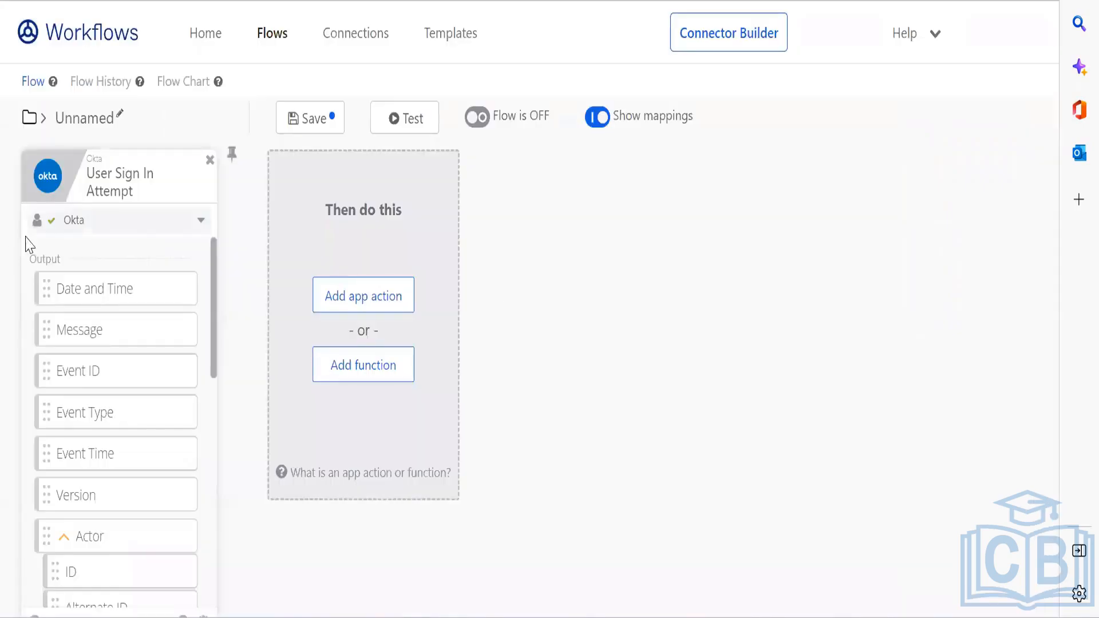
# Step: Add an Okta 'Add User to Group' action after the trigger
pyautogui.click(378, 288)
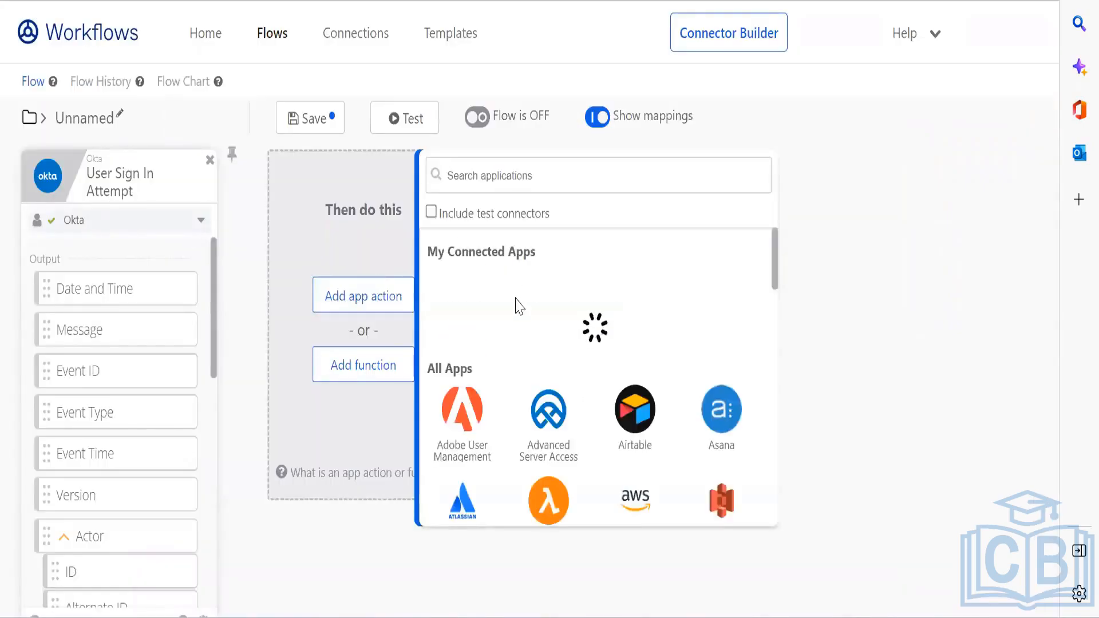
pyautogui.click(470, 320)
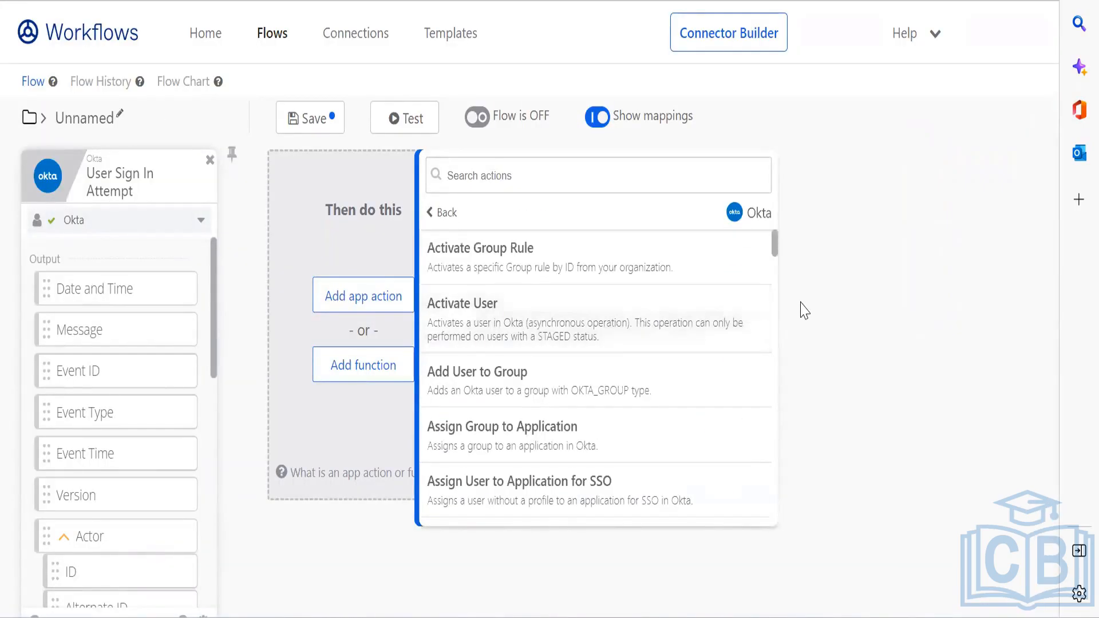
pyautogui.click(575, 394)
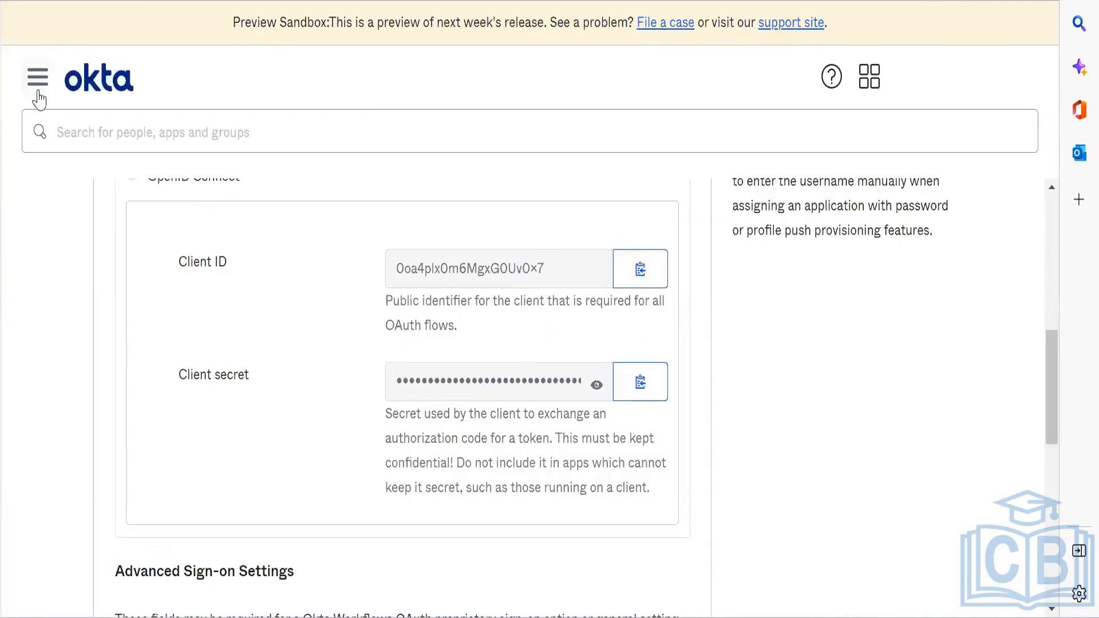
# Step: Create a new group named Workflow under Directory > Groups
pyautogui.click(36, 87)
pyautogui.click(95, 182)
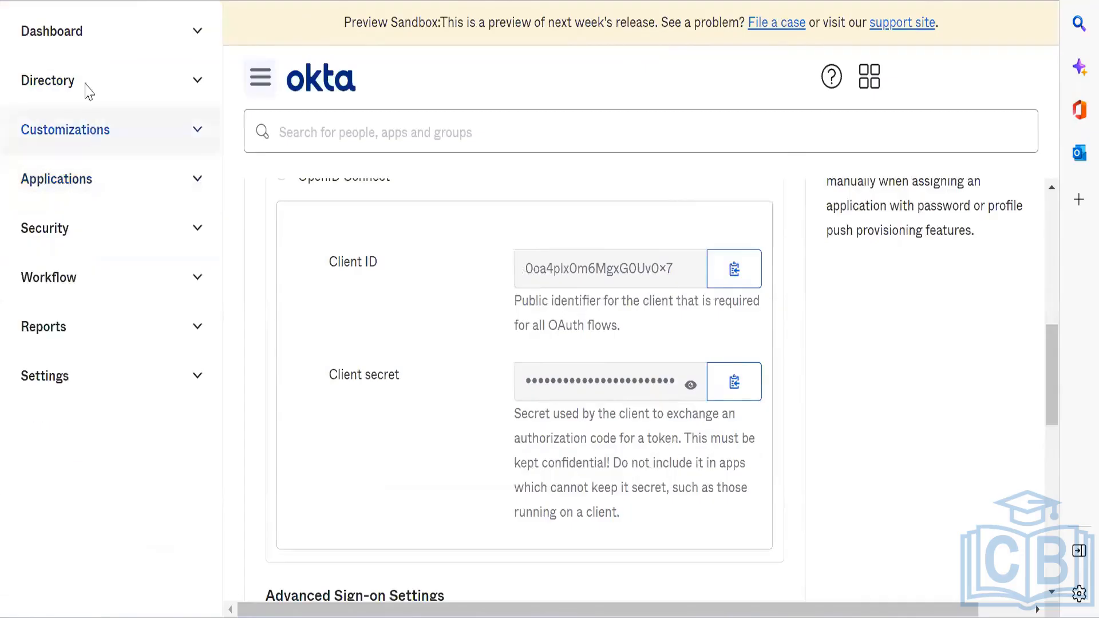
pyautogui.click(86, 83)
pyautogui.click(85, 178)
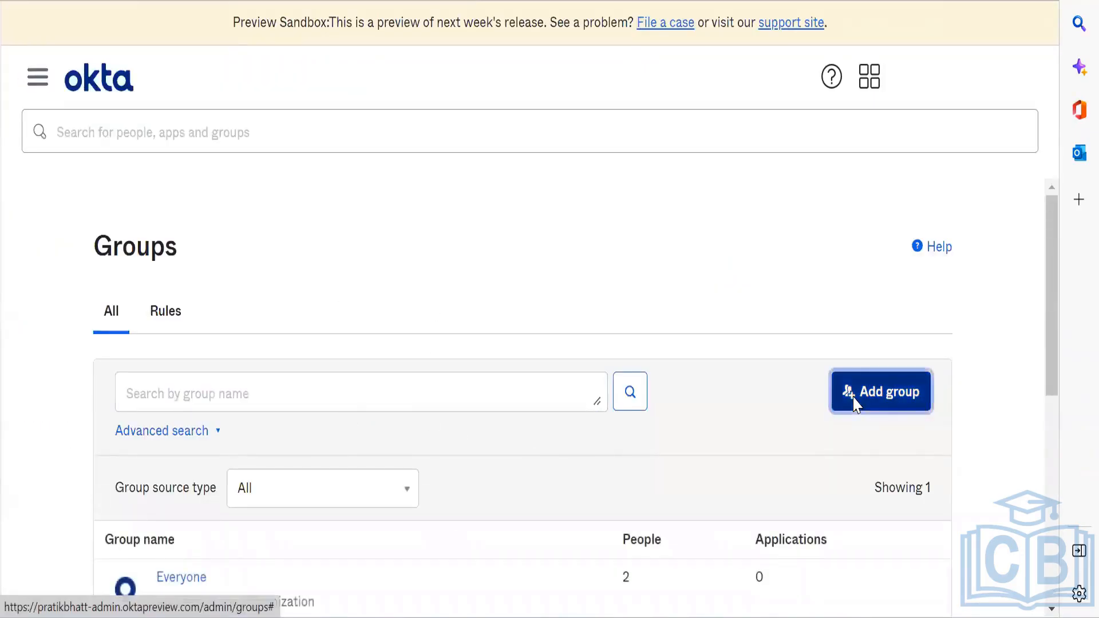
pyautogui.click(856, 404)
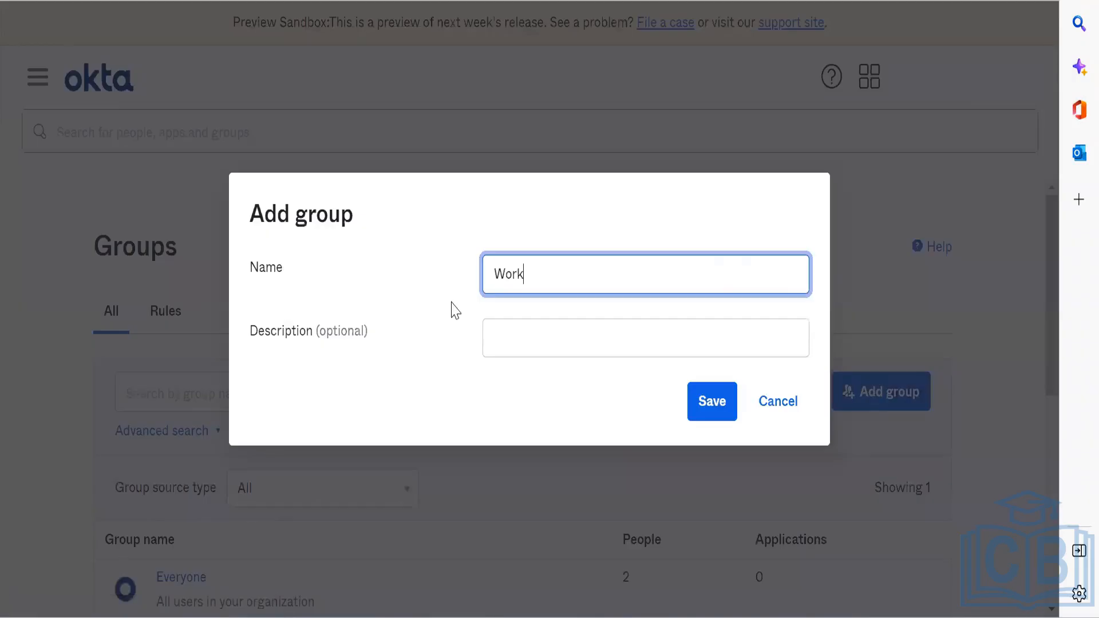
pyautogui.click(712, 401)
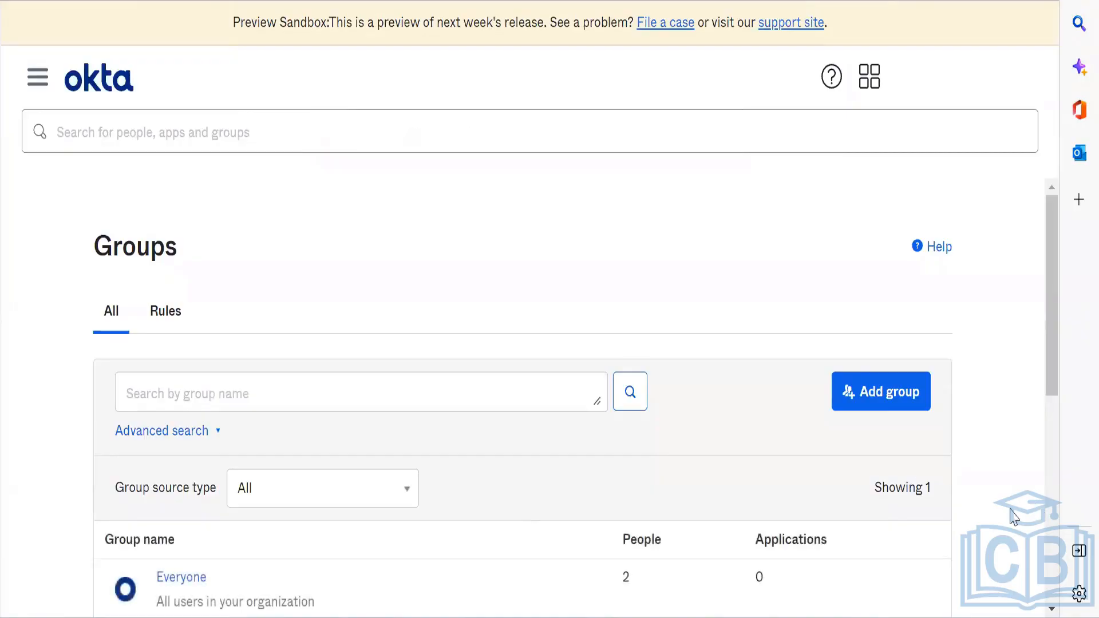
# Step: Refresh the groups list and open the Workflow group's page showing 0 people
pyautogui.scroll(-8, 688, 437)
pyautogui.scroll(5, 690, 420)
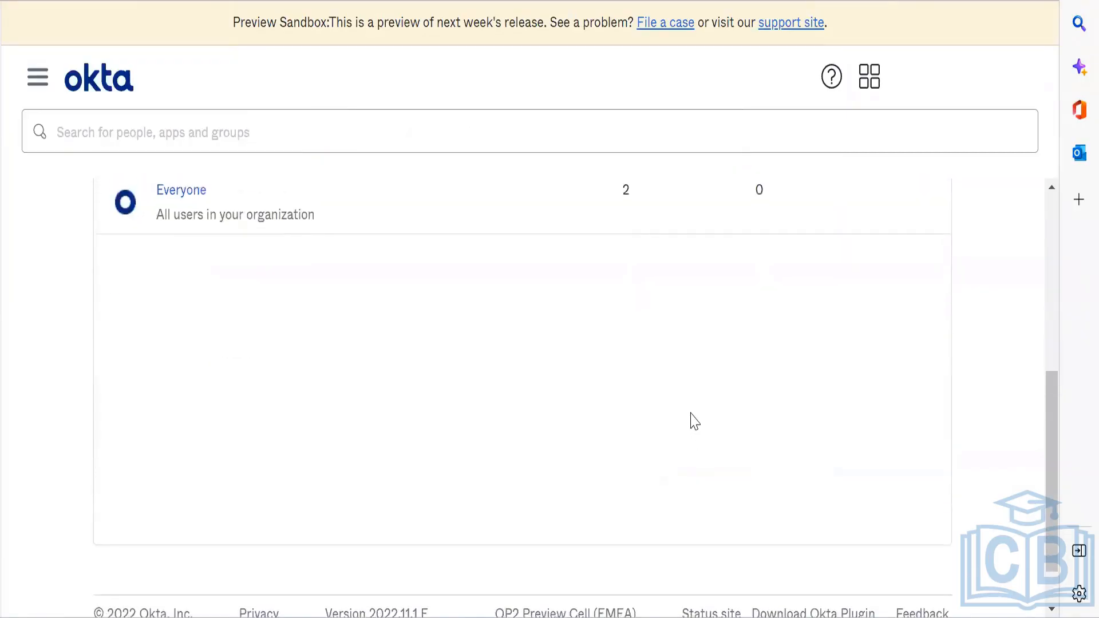
pyautogui.scroll(2, 695, 420)
pyautogui.click(626, 337)
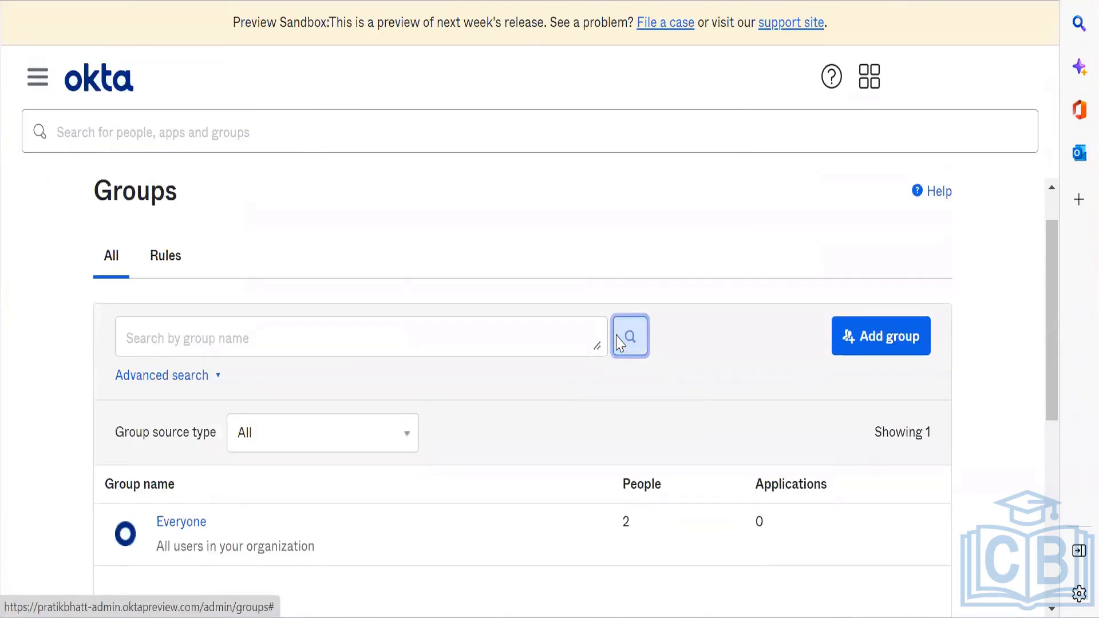
pyautogui.scroll(-1, 616, 341)
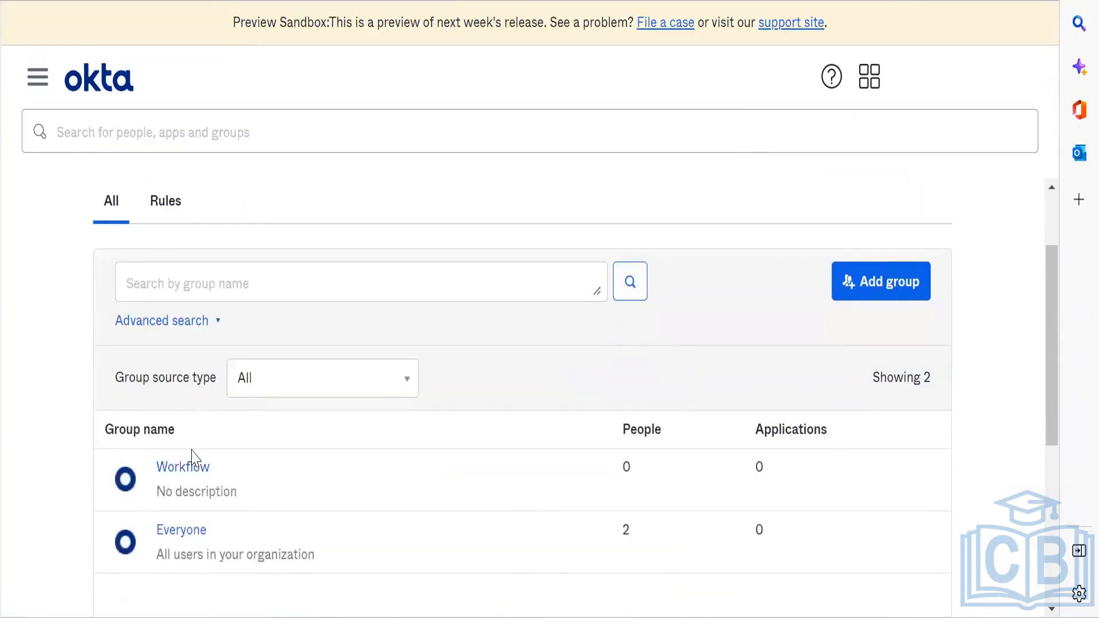
pyautogui.click(188, 469)
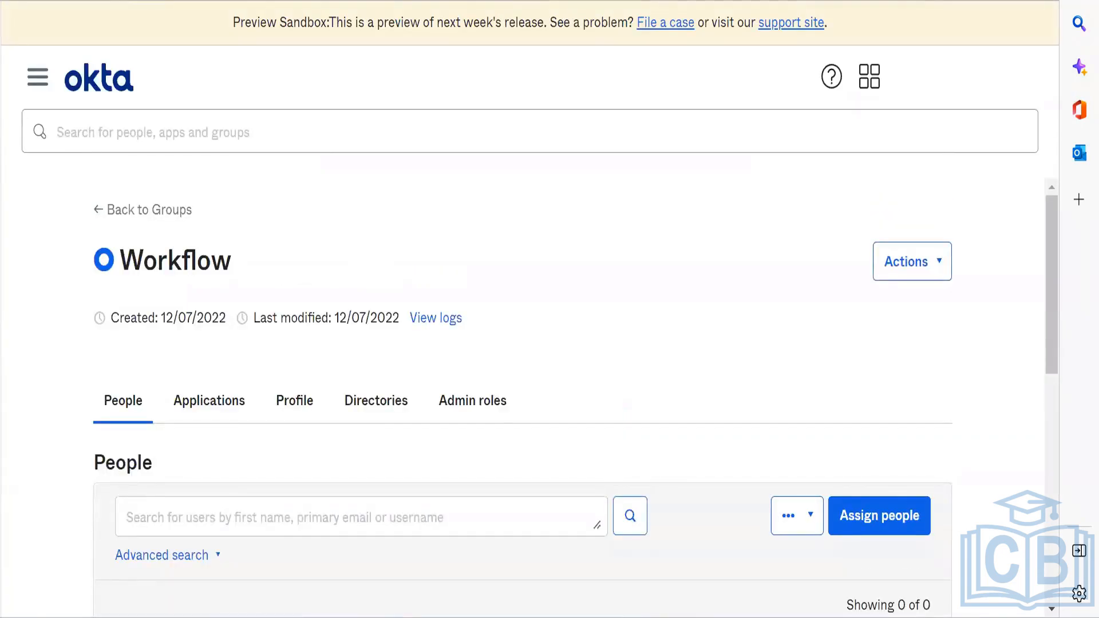
# Step: Dismiss the browser's recent-searches list and return to the groups list
pyautogui.click(540, 0)
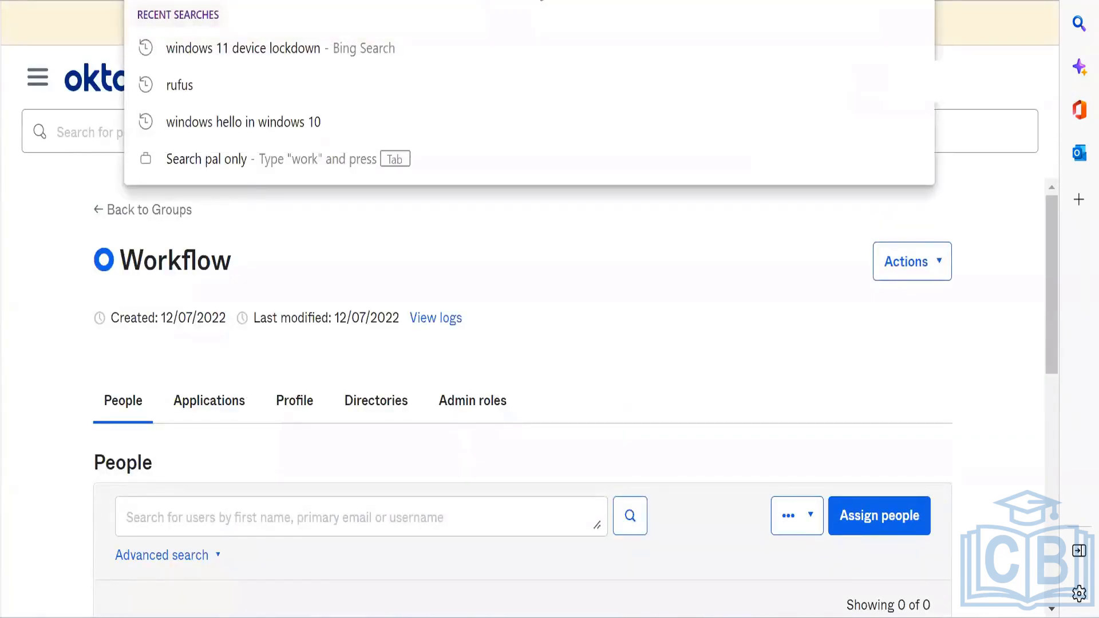
pyautogui.click(541, 0)
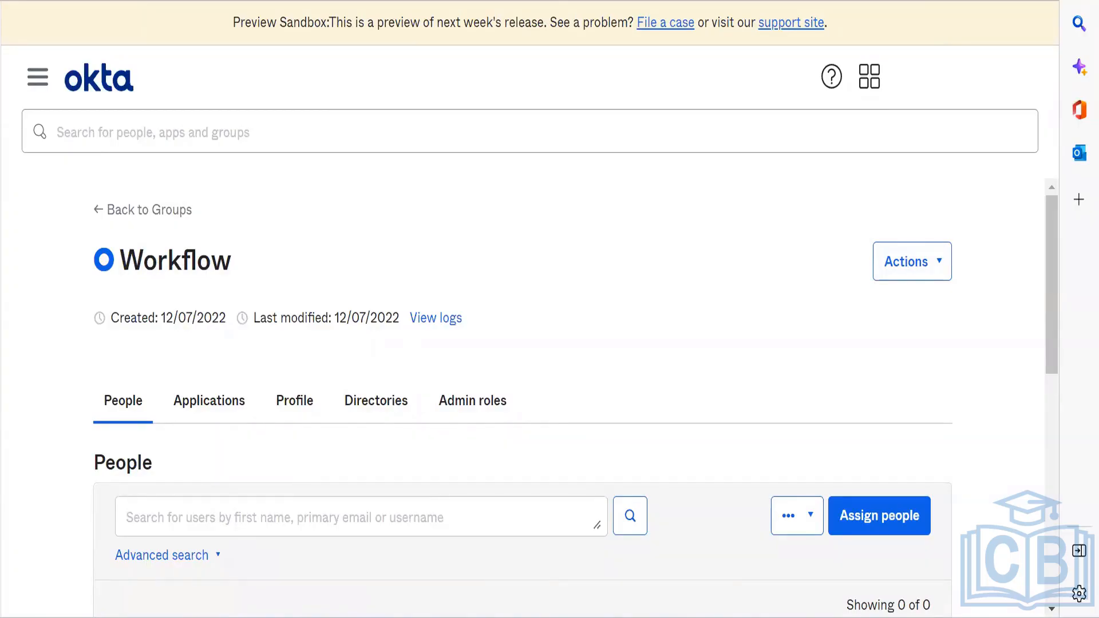
pyautogui.hotkey('ctrl', 'l')
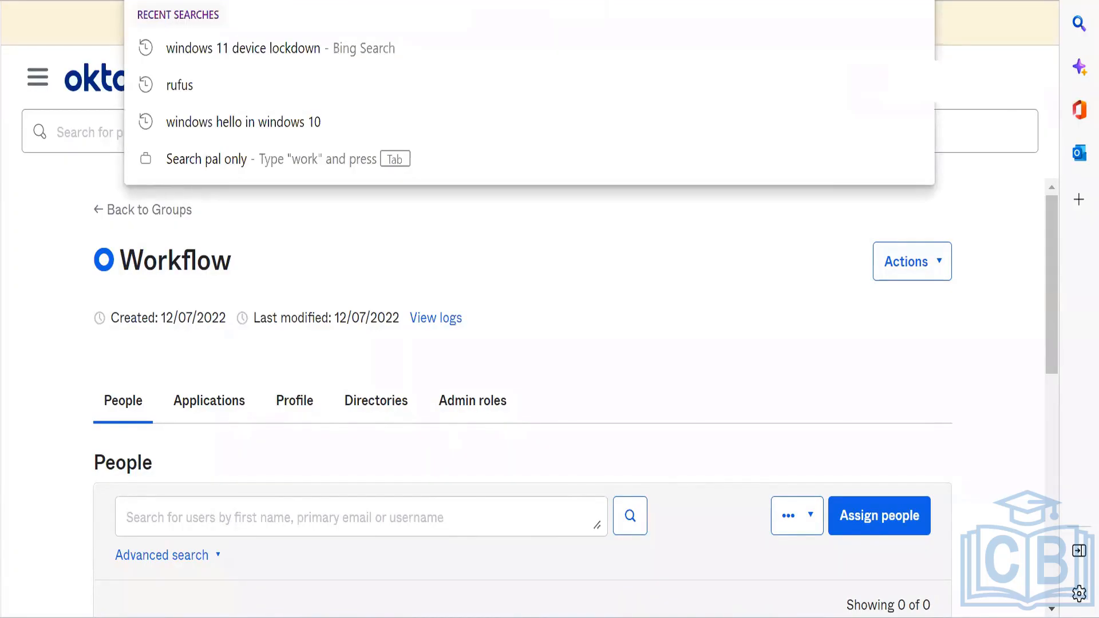
pyautogui.click(10, 31)
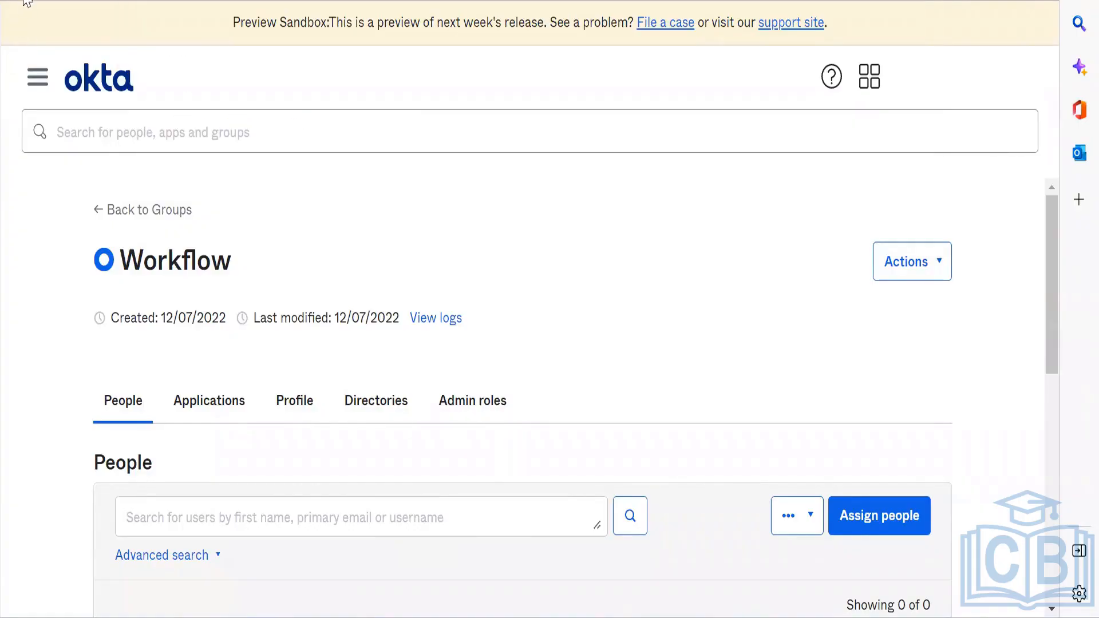
pyautogui.click(28, 1)
pyautogui.click(468, 134)
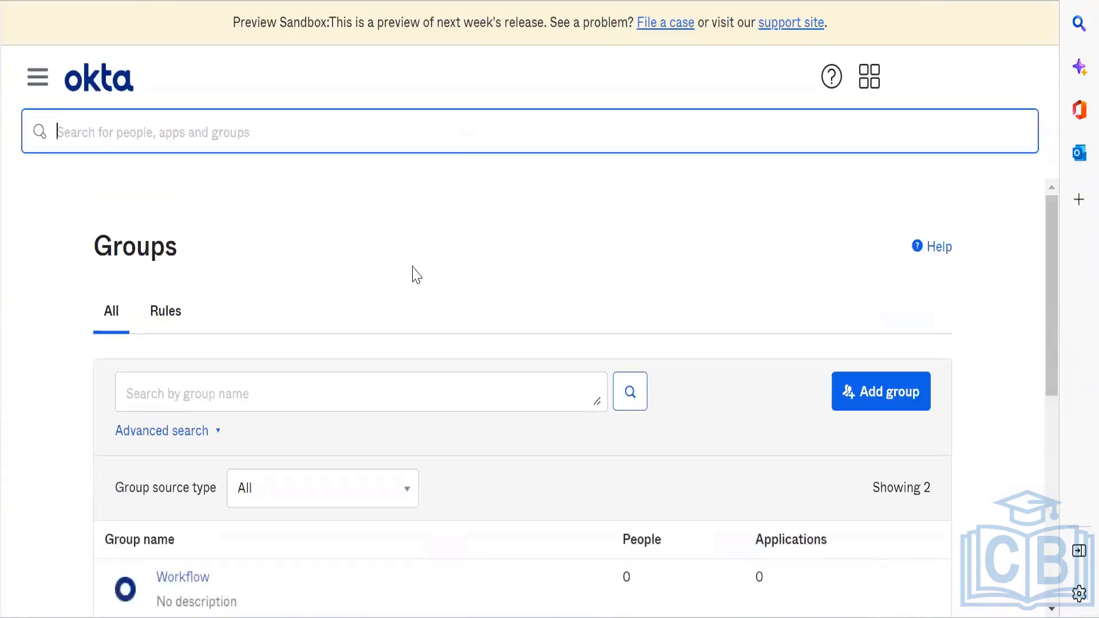
# Step: Open the Everyone group, view an active member's profile, then switch back to Workflows
pyautogui.click(413, 267)
pyautogui.scroll(-3, 413, 273)
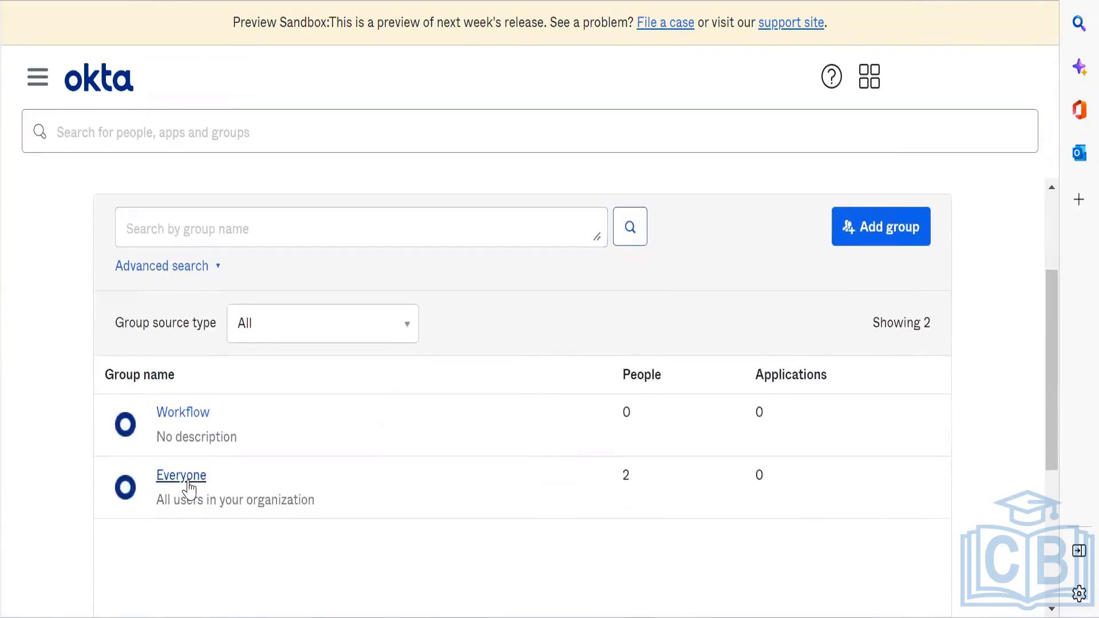
pyautogui.click(233, 474)
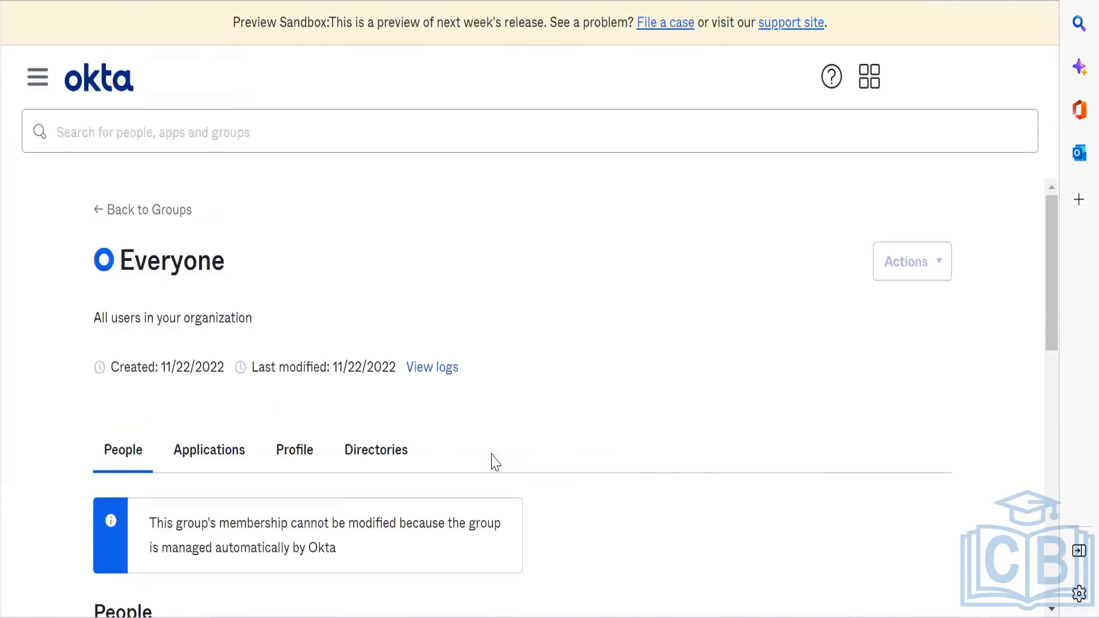
pyautogui.scroll(-8, 495, 462)
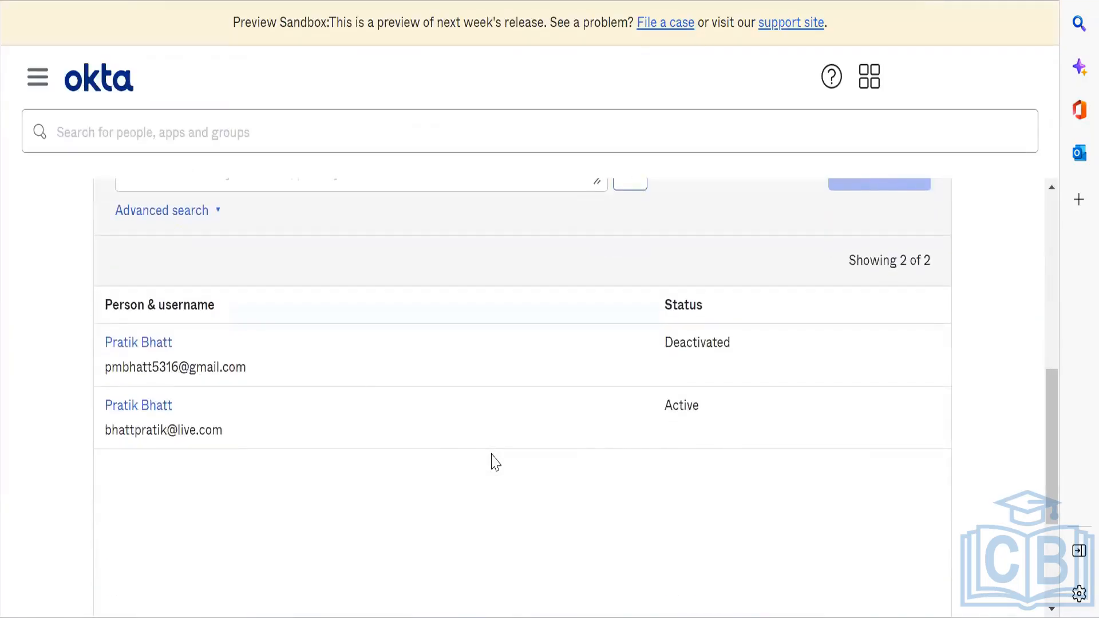
pyautogui.click(151, 408)
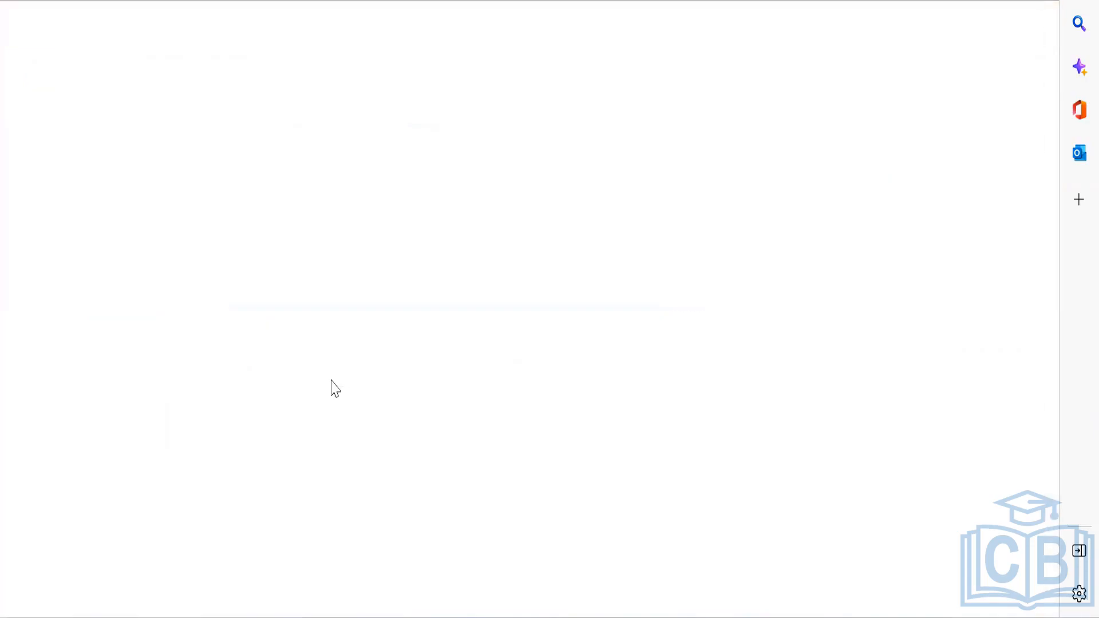
pyautogui.click(366, 0)
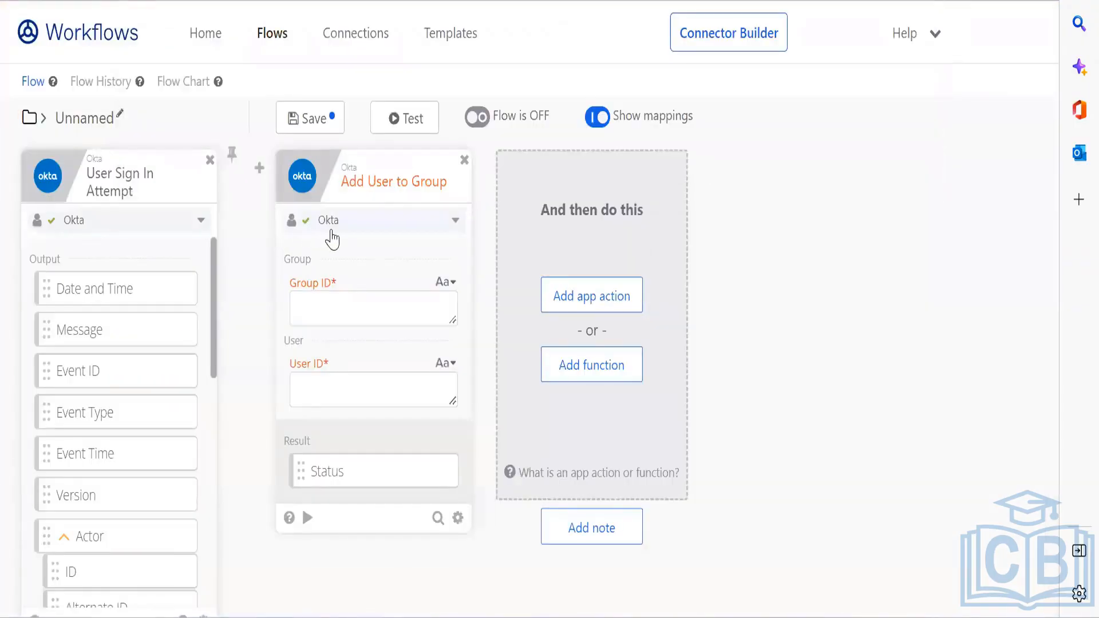
# Step: Paste the Workflow group's ID into the Add User to Group card's Group ID field
pyautogui.click(343, 310)
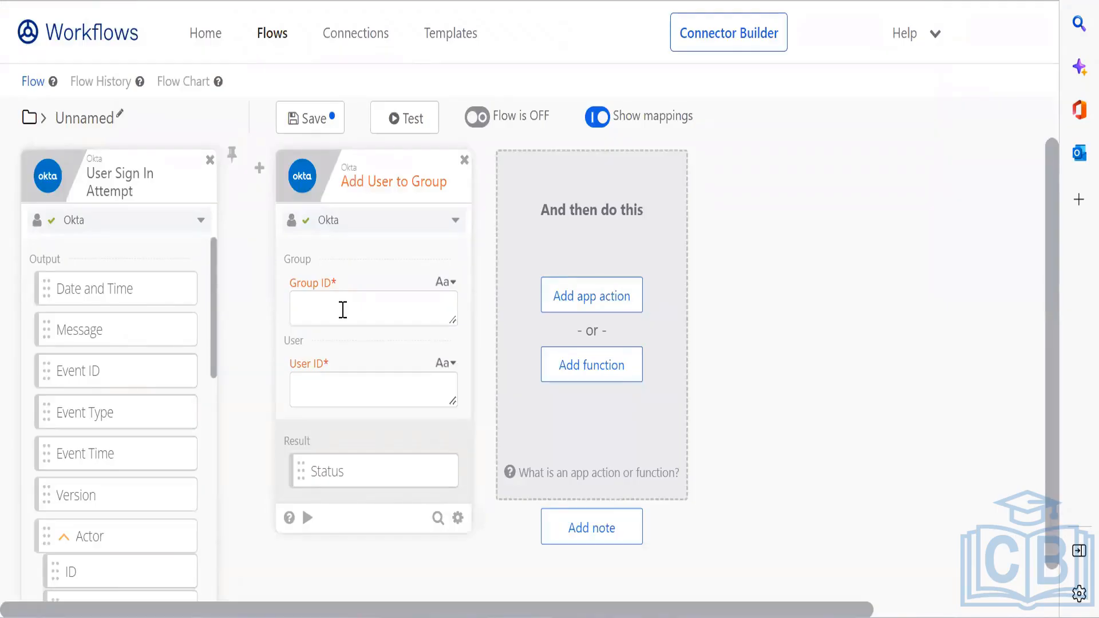
pyautogui.write('00g4rrq0ap5LphQMO0x7')
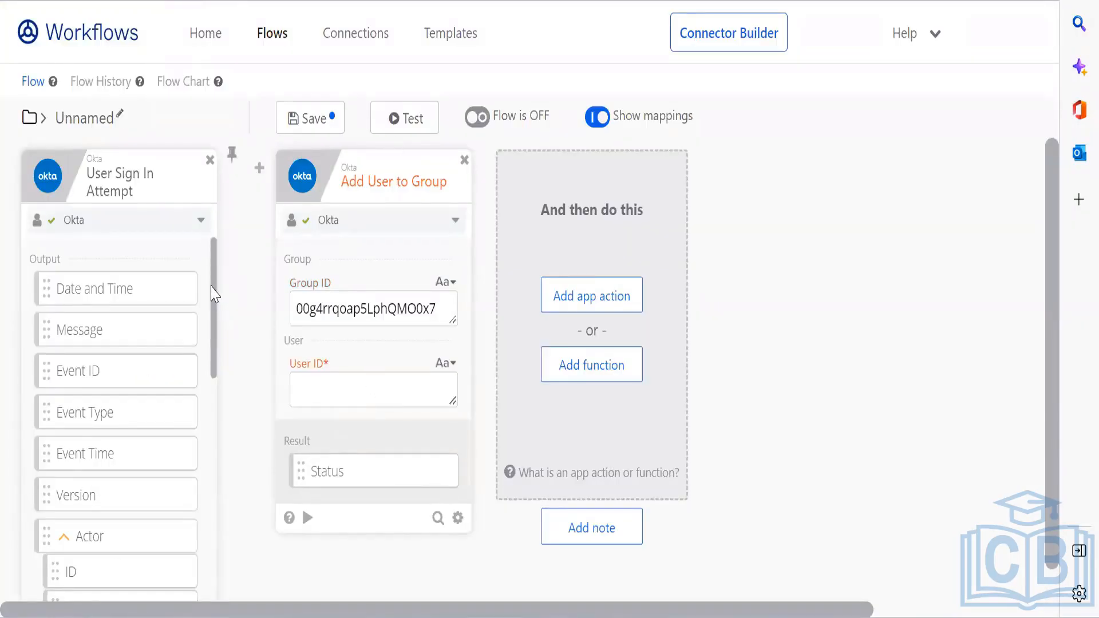
pyautogui.moveTo(212, 294); pyautogui.dragTo(246, 604)
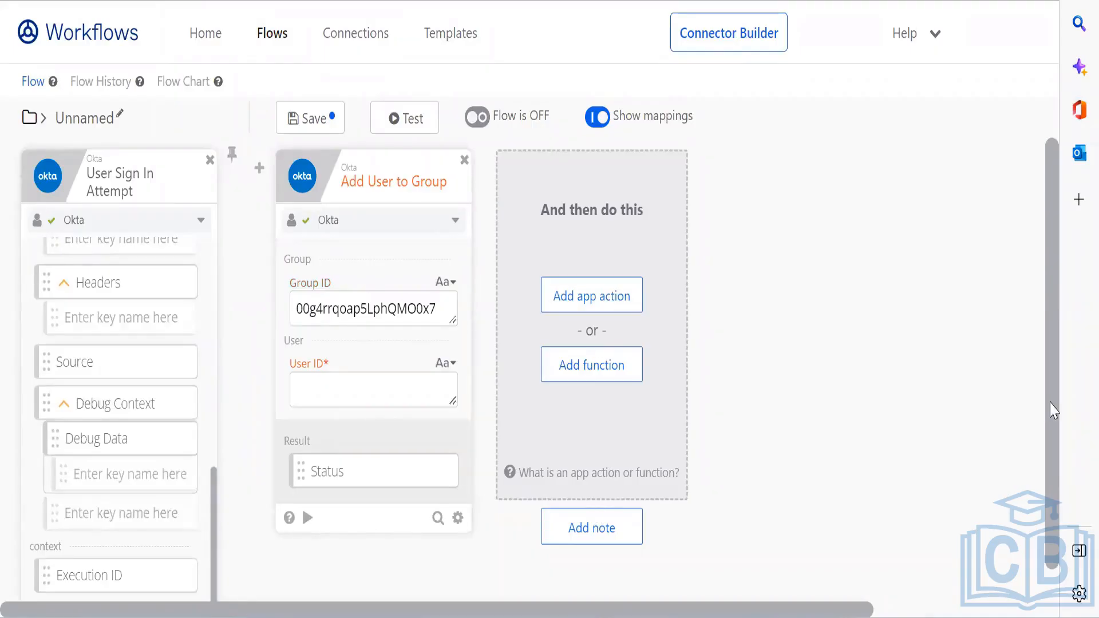
pyautogui.scroll(-2, 1052, 493)
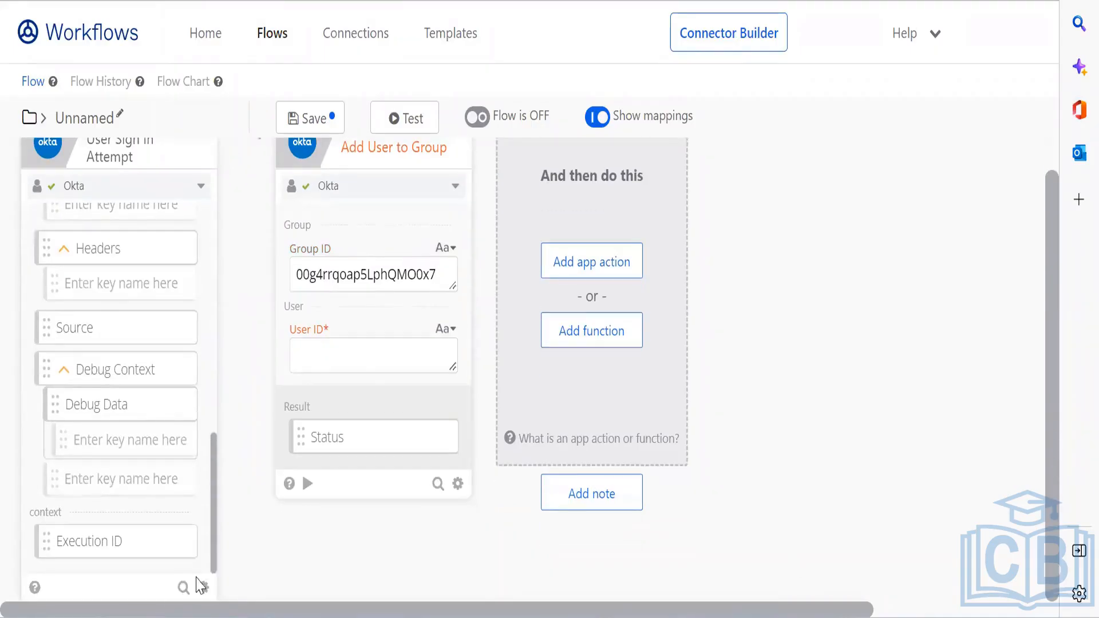
# Step: Choose which output fields the User Sign In Attempt card shows, including Actor ID
pyautogui.click(203, 587)
pyautogui.click(201, 518)
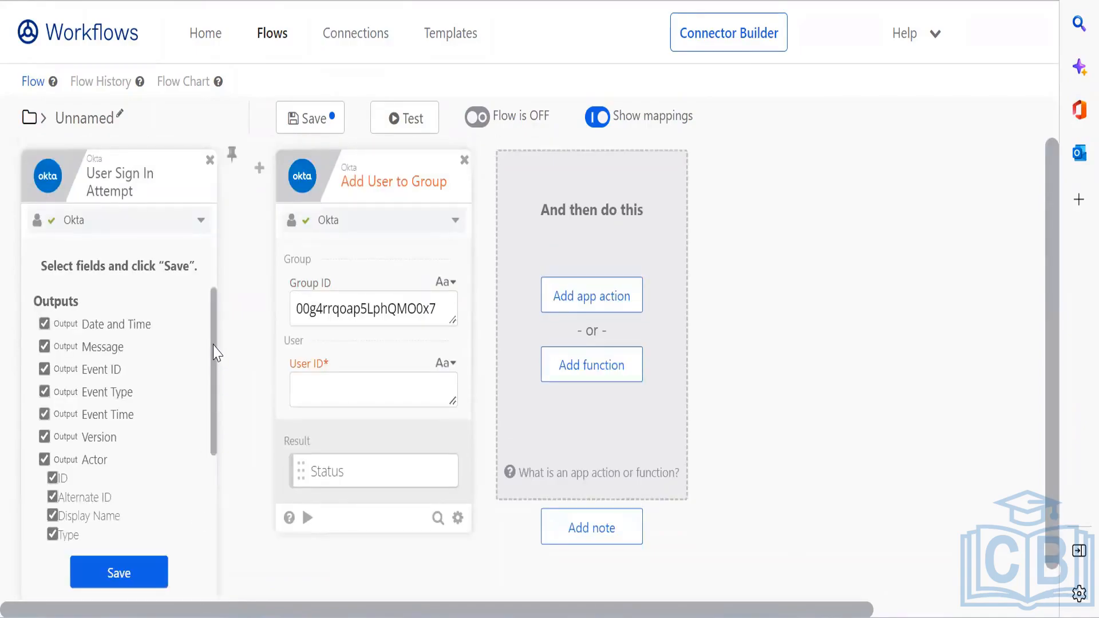
pyautogui.moveTo(216, 352); pyautogui.dragTo(207, 325)
pyautogui.moveTo(216, 417); pyautogui.dragTo(216, 490)
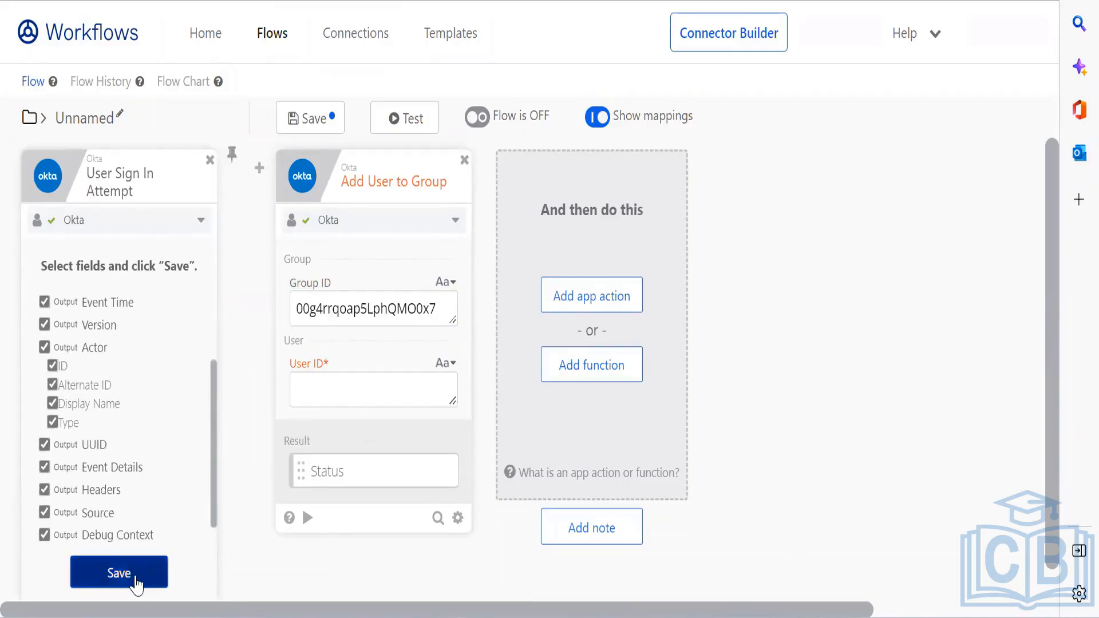
pyautogui.click(136, 584)
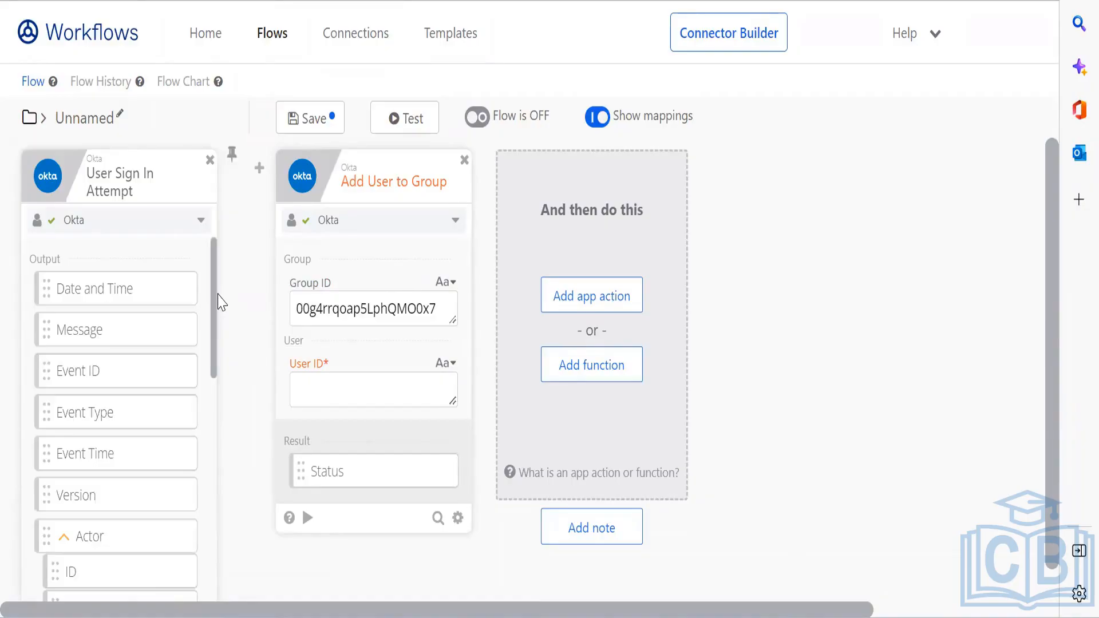
# Step: Map the Actor ID into the User ID field and save the flow
pyautogui.moveTo(215, 299); pyautogui.dragTo(228, 386)
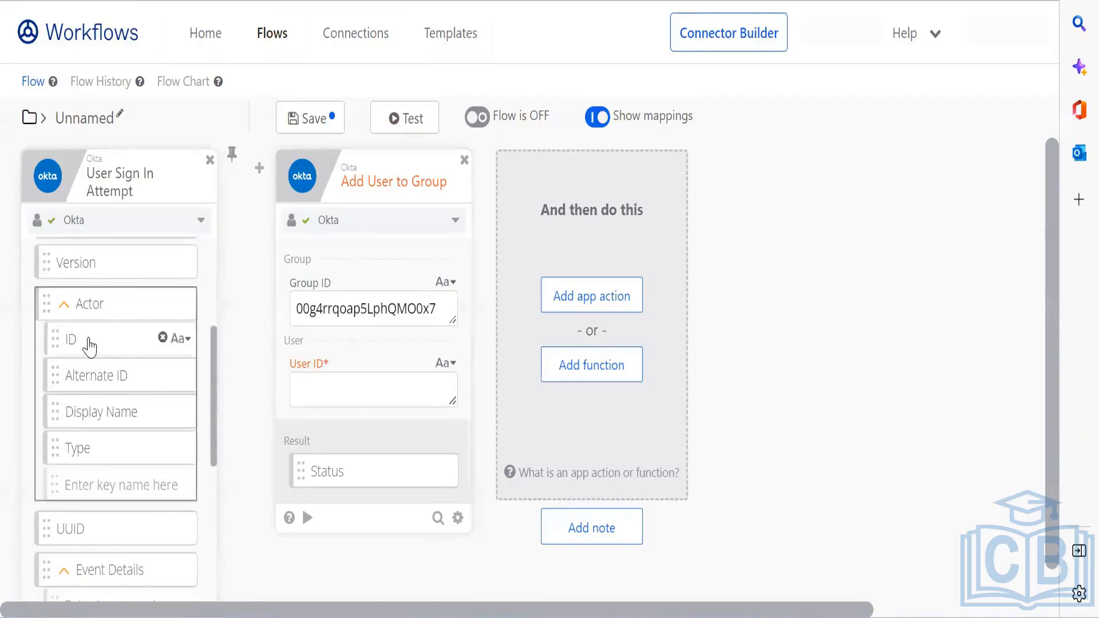
pyautogui.moveTo(88, 346); pyautogui.dragTo(344, 400)
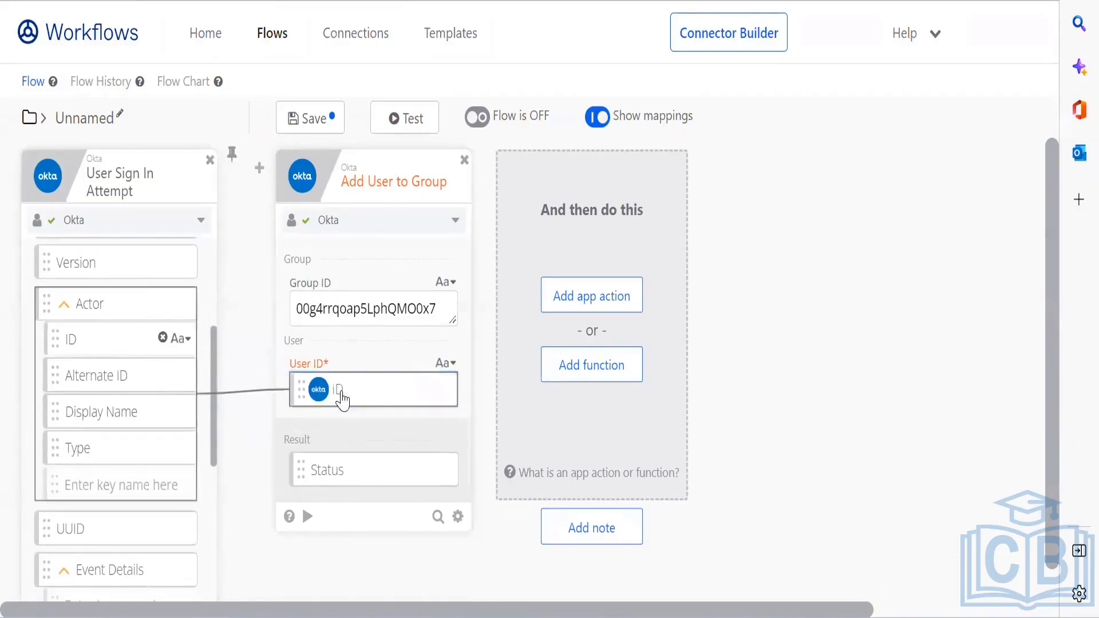
pyautogui.hotkey('ctrl', 's')
# Step: Save the flow as 'Sample' with Save all data enabled, then turn it on in its folder
pyautogui.click(545, 246)
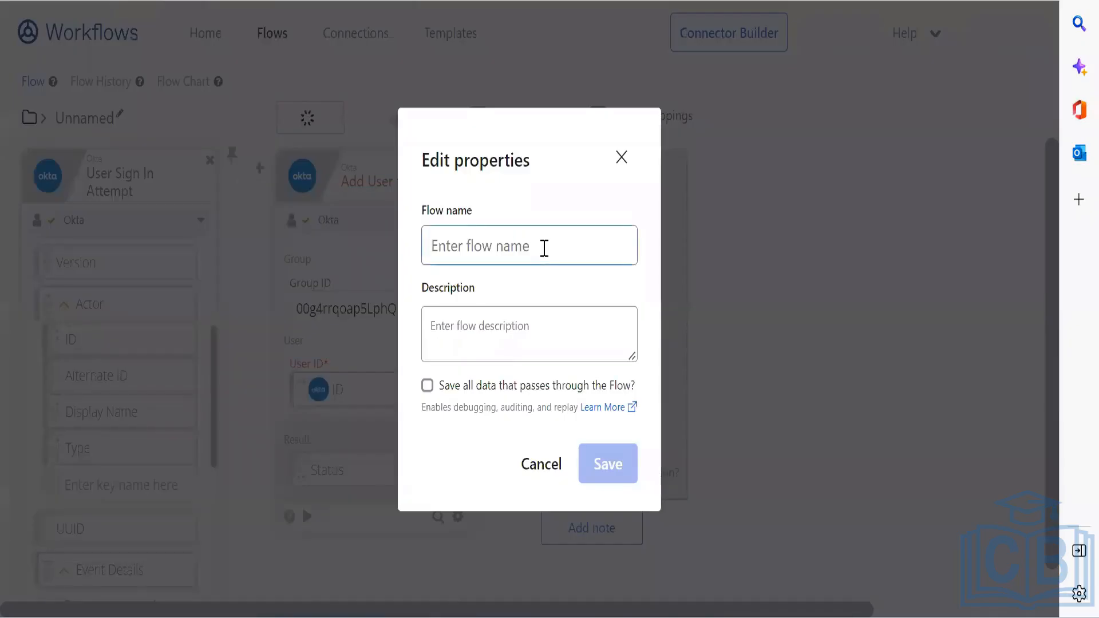
pyautogui.write('Sample')
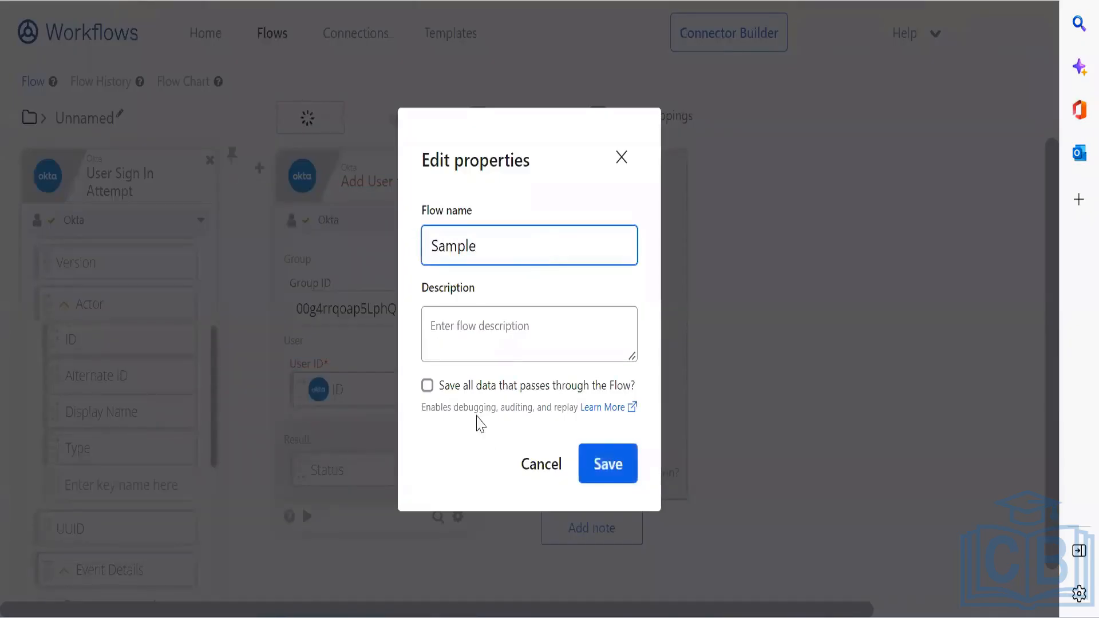
pyautogui.click(474, 386)
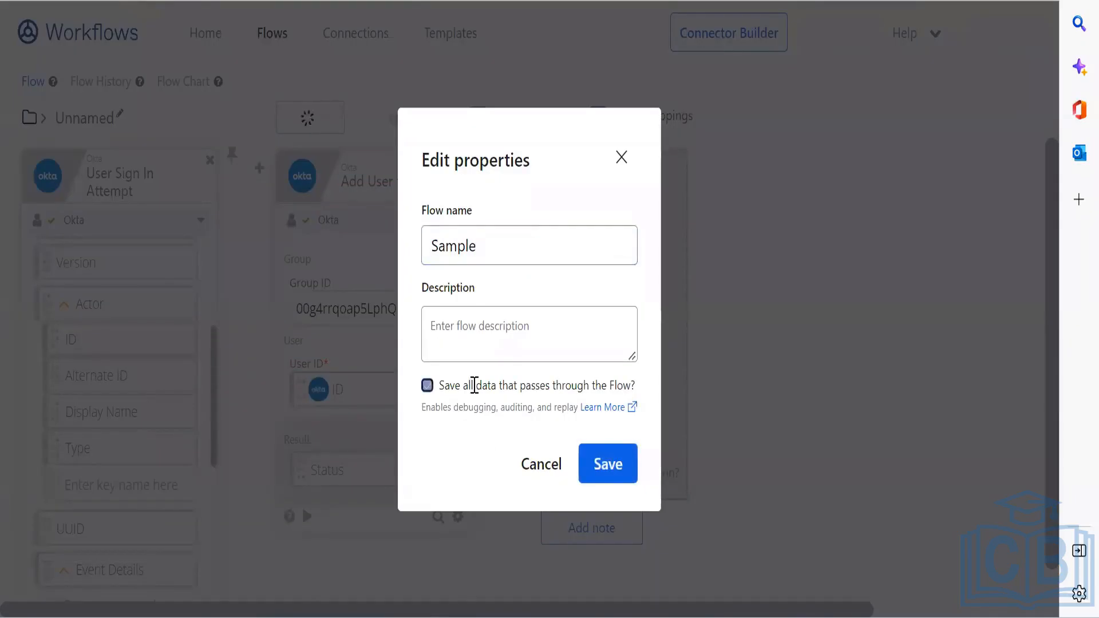
pyautogui.click(615, 464)
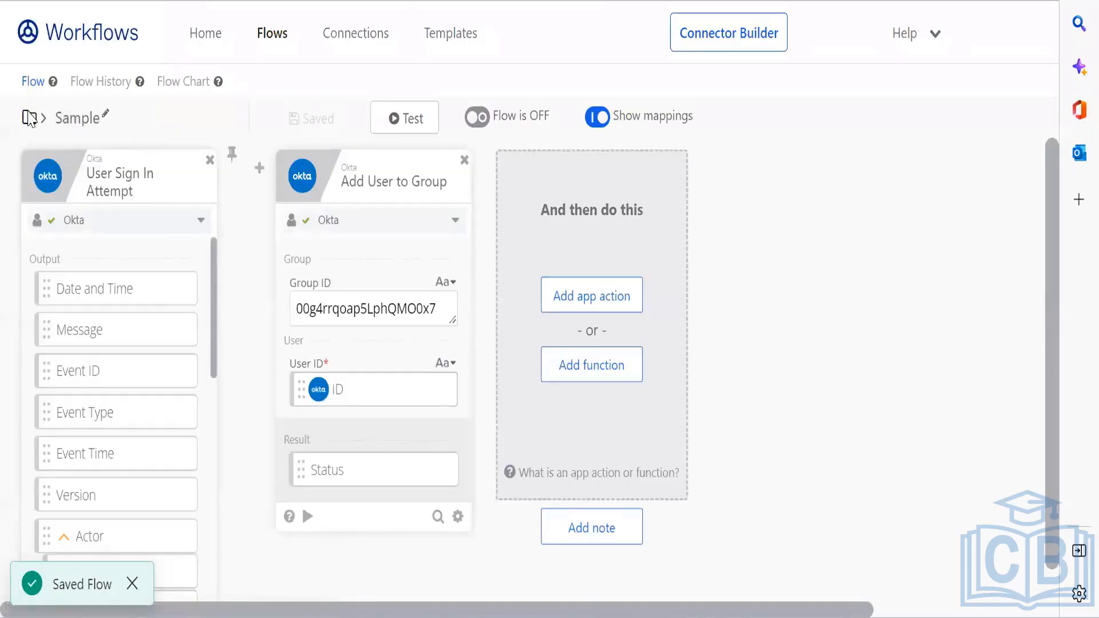
pyautogui.click(30, 118)
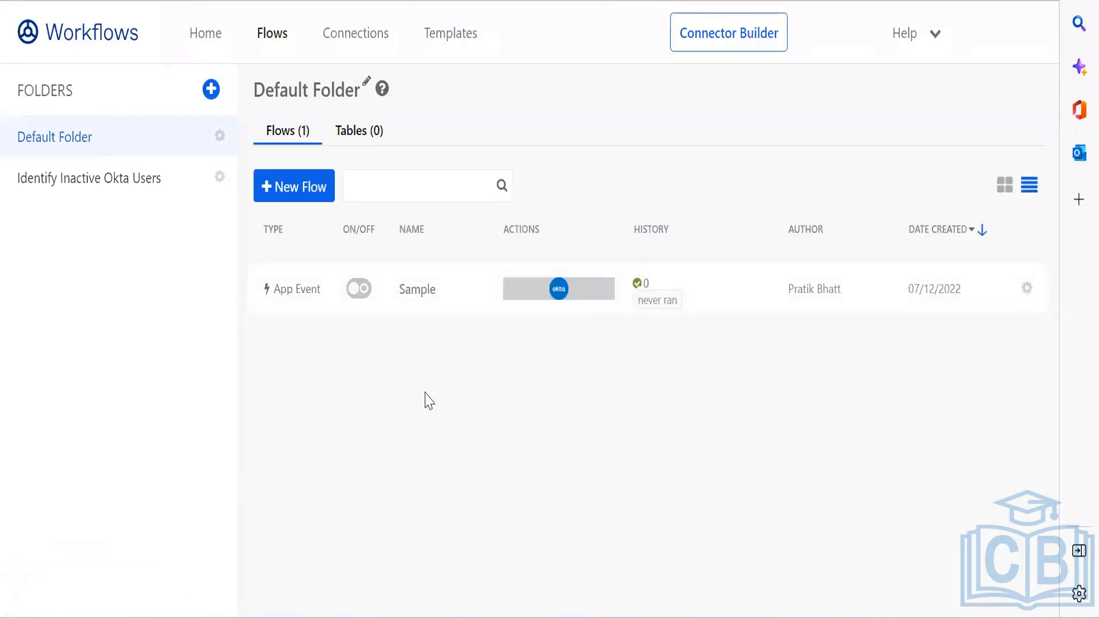
pyautogui.click(359, 289)
# Step: Turn off the scheduled and helper flows in the Identify Inactive Okta Users folder
pyautogui.click(122, 179)
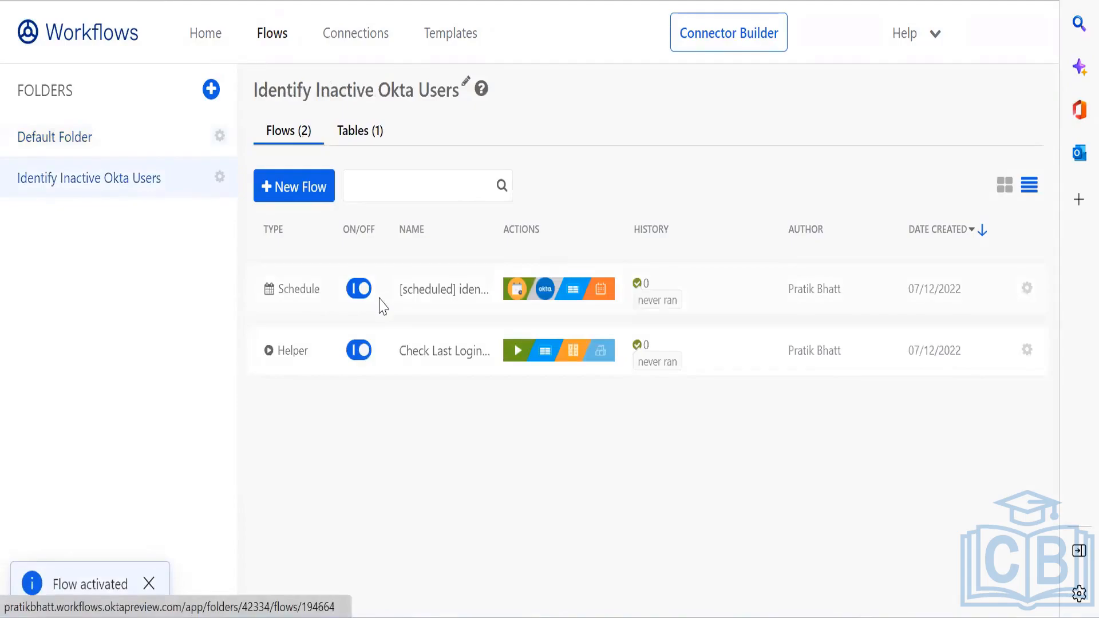
pyautogui.click(359, 289)
pyautogui.click(361, 350)
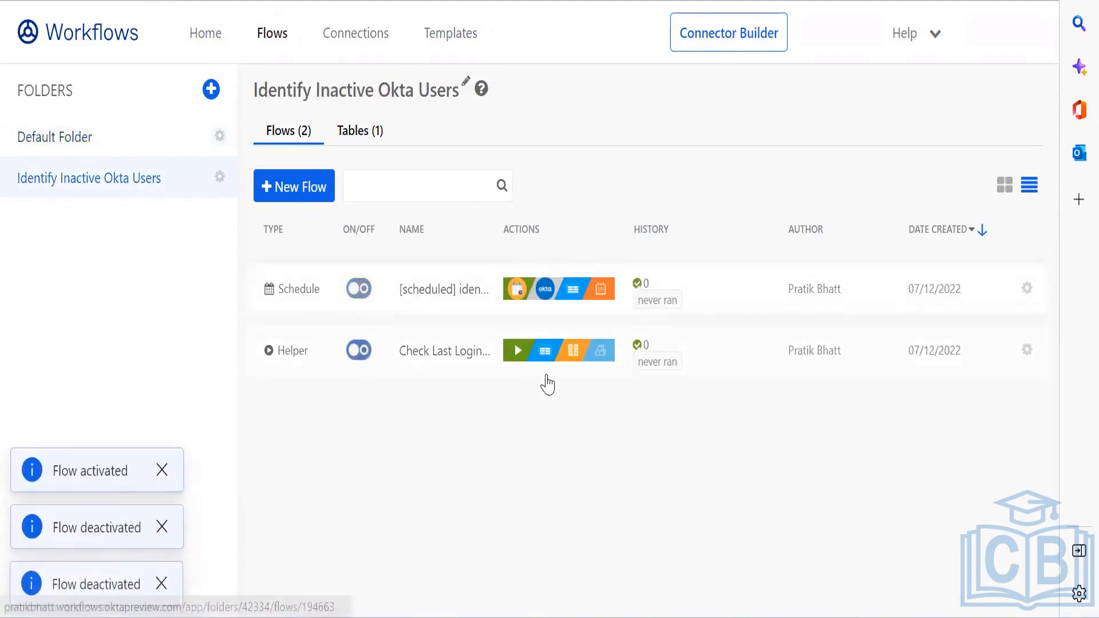
# Step: Delete the Identify Inactive Okta Users folder, pasting its name to confirm
pyautogui.click(220, 178)
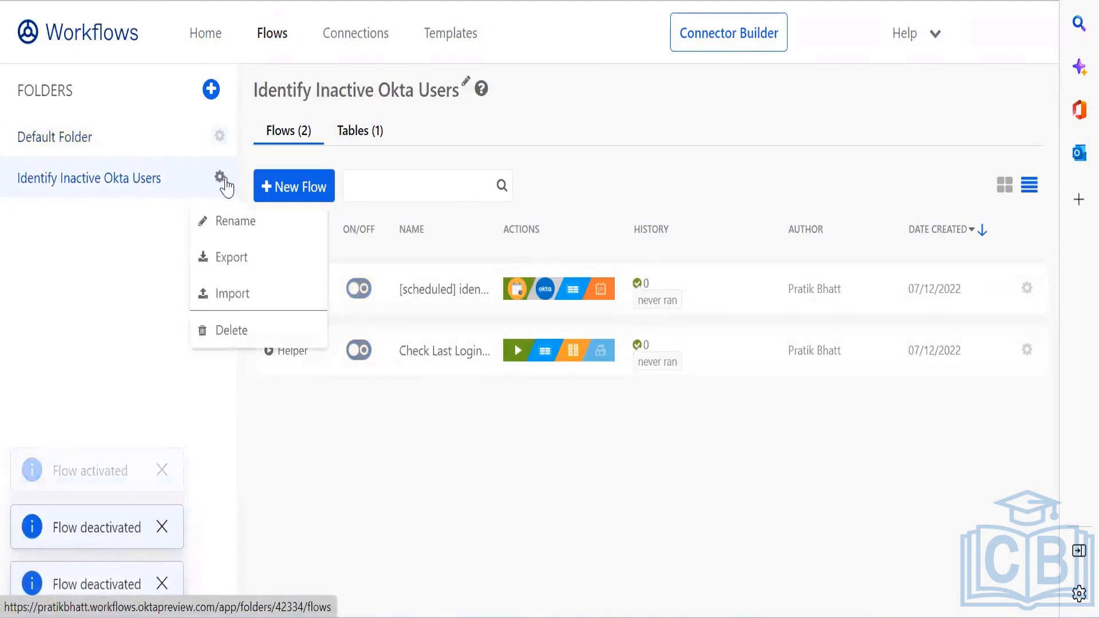
pyautogui.click(249, 331)
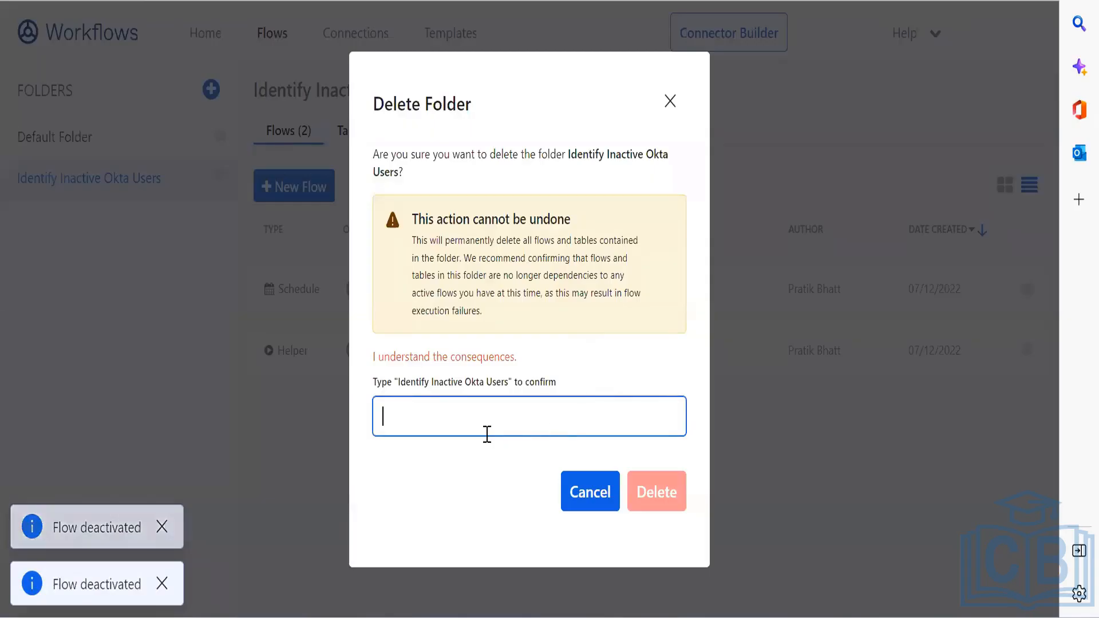
pyautogui.click(397, 381)
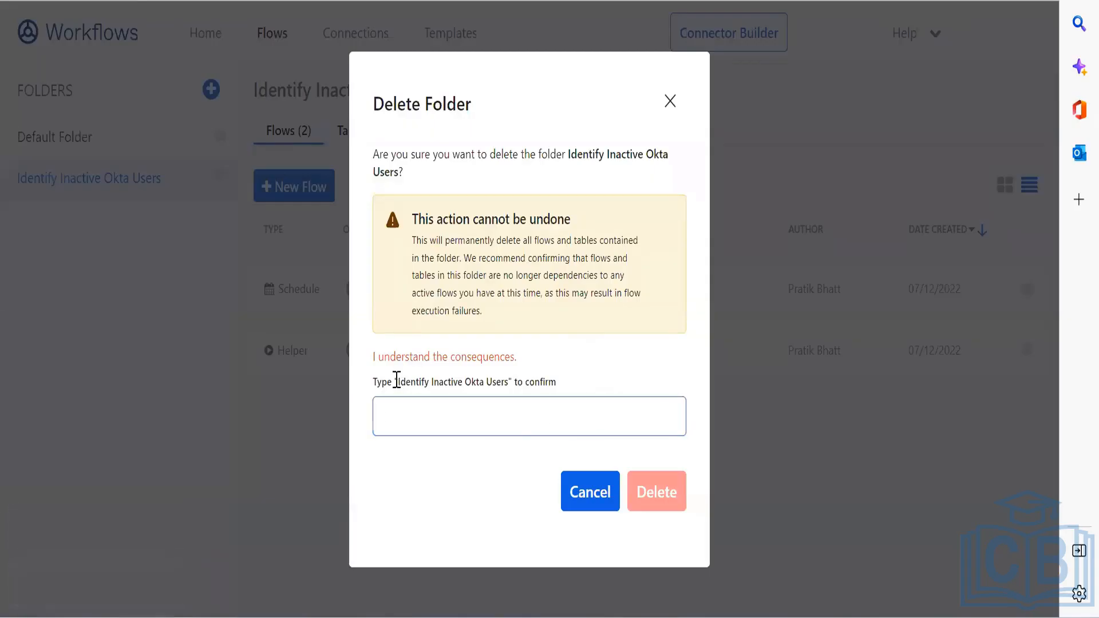
pyautogui.moveTo(397, 381); pyautogui.dragTo(513, 378)
pyautogui.hotkey('ctrl', 'c')
pyautogui.click(526, 402)
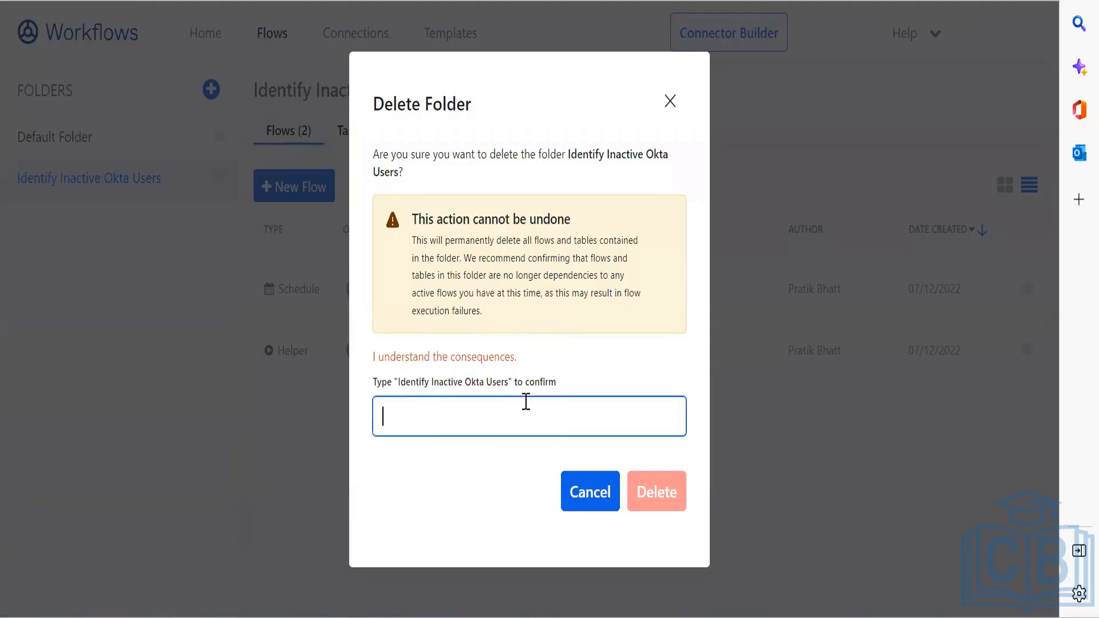
pyautogui.hotkey('ctrl', 'v')
pyautogui.press('Return')
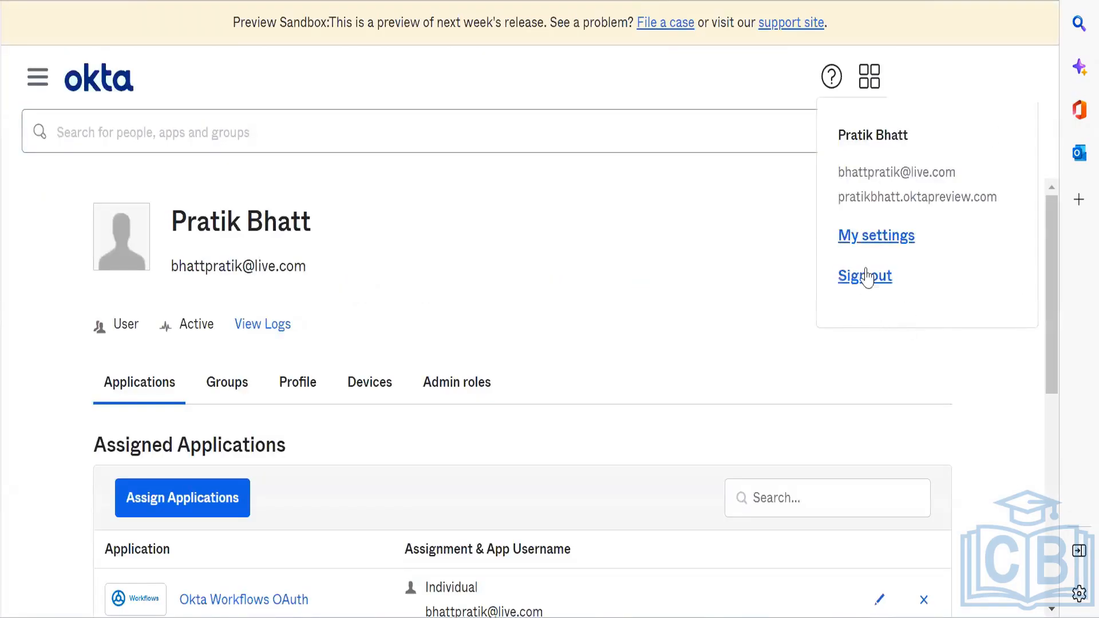
# Step: Sign out, sign back in with username and password, and switch to the Admin dashboard
pyautogui.click(866, 276)
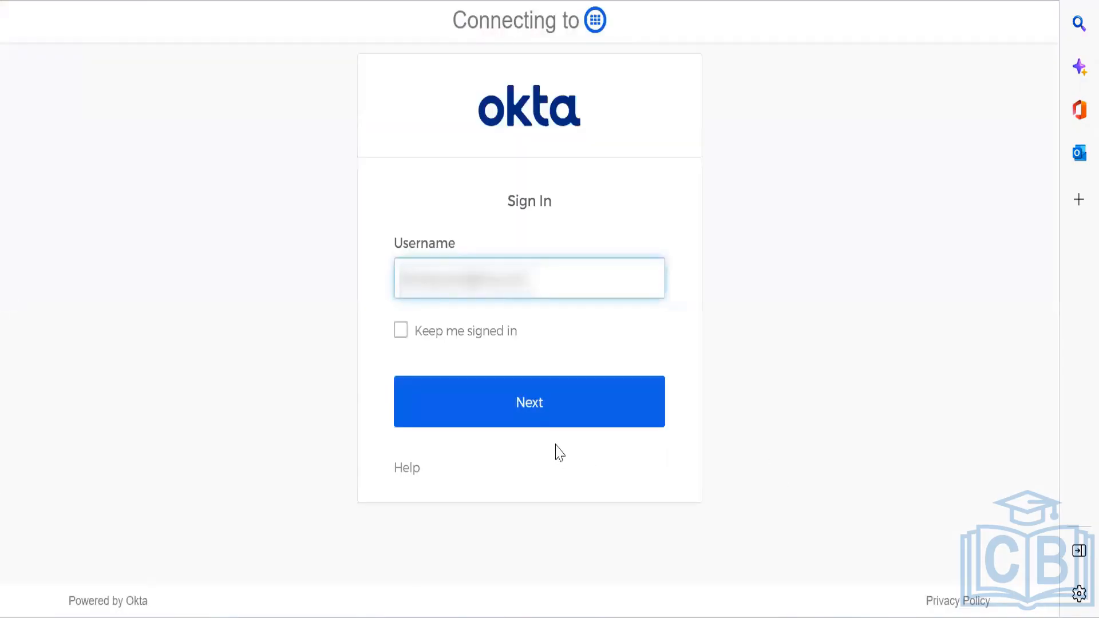
pyautogui.click(527, 409)
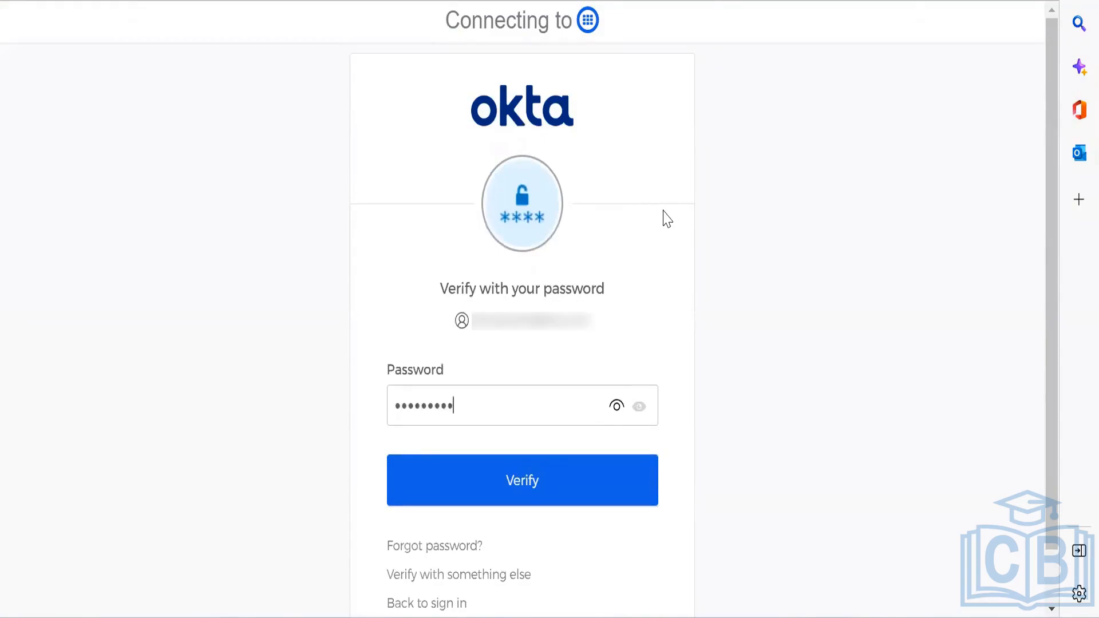
pyautogui.press('Return')
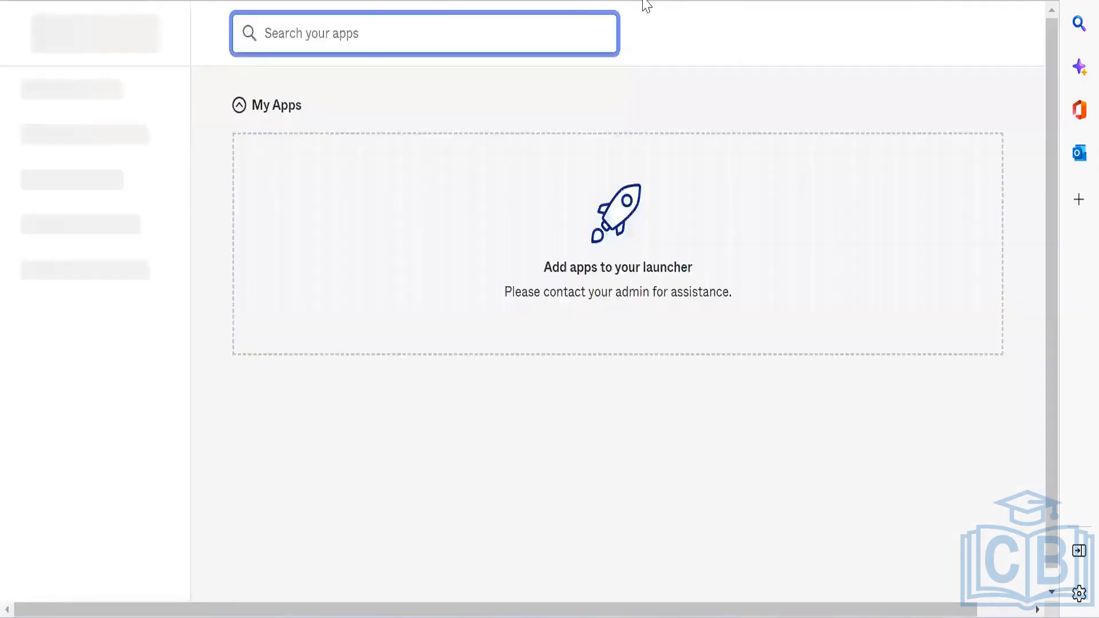
pyautogui.click(855, 83)
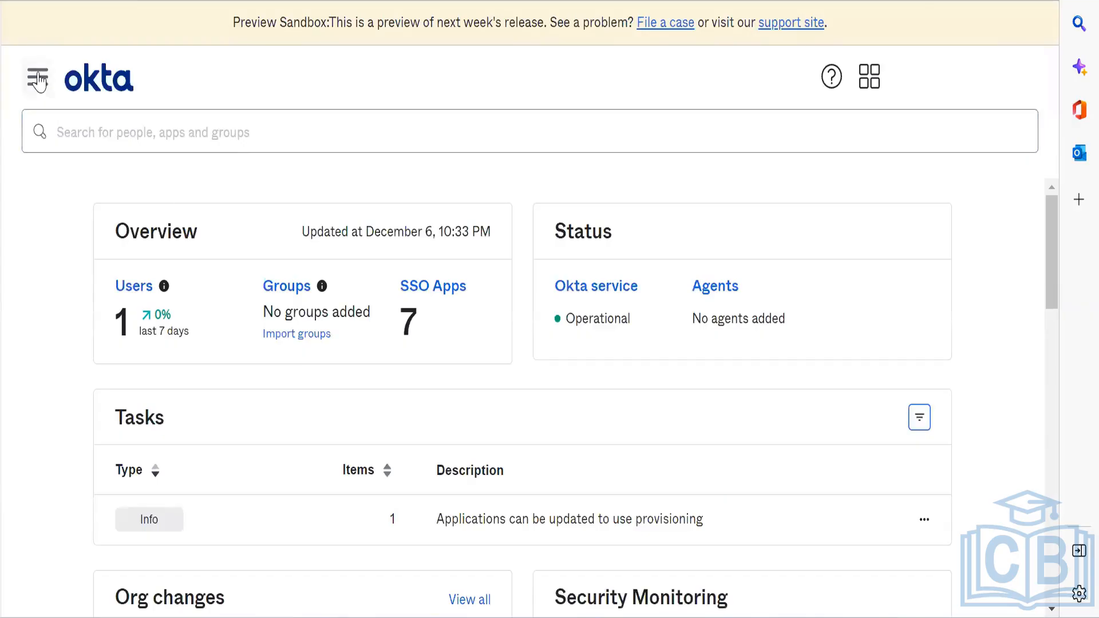
# Step: Launch the Workflows console from the admin menu's Workflow section and show the Flows list
pyautogui.click(37, 77)
pyautogui.click(164, 464)
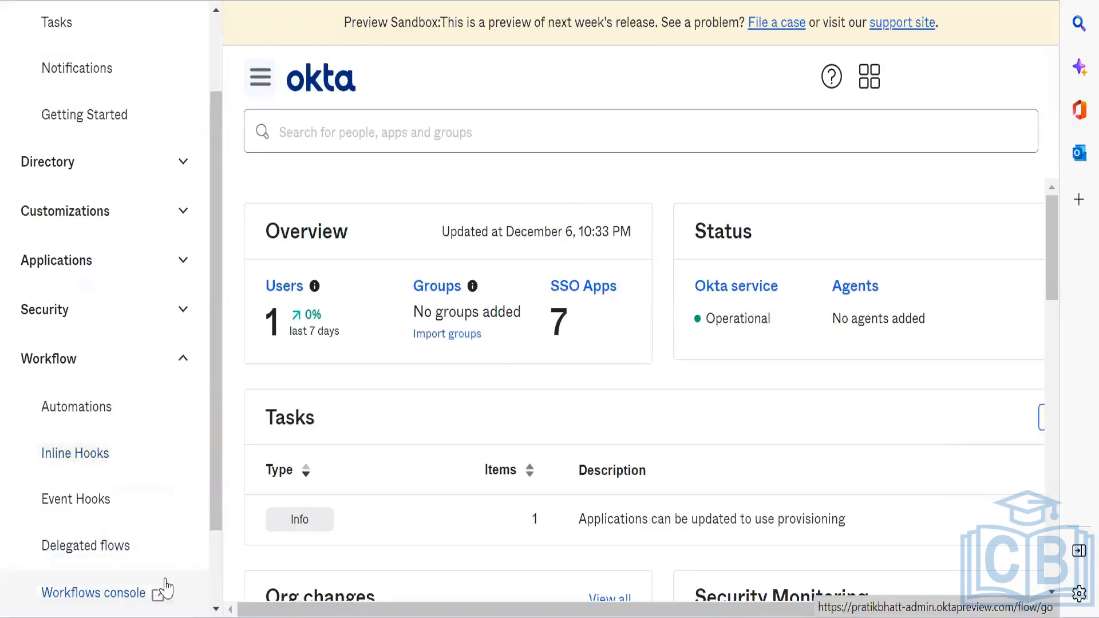
pyautogui.click(134, 590)
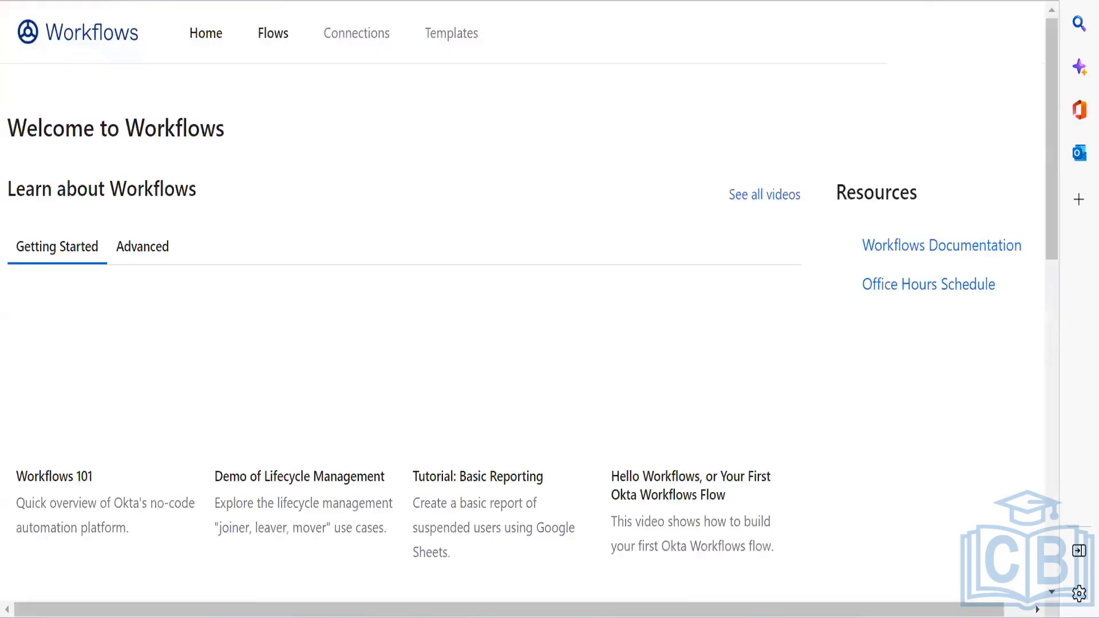
pyautogui.click(270, 45)
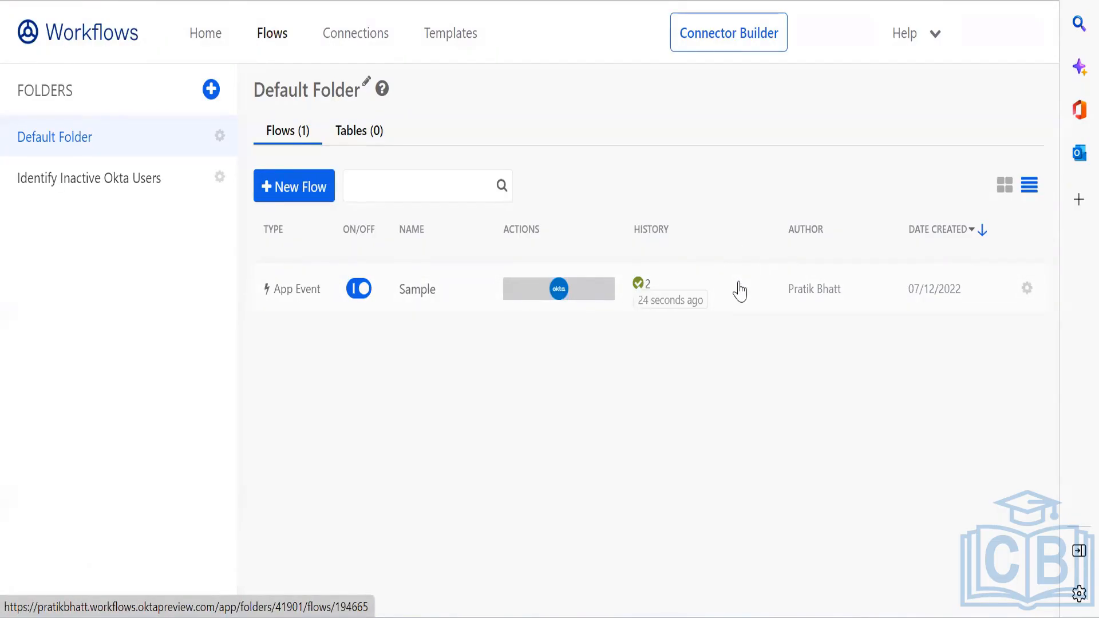
# Step: Inspect the Sample flow's run history and the sign-in Actor details, then return to Default Folder
pyautogui.click(668, 307)
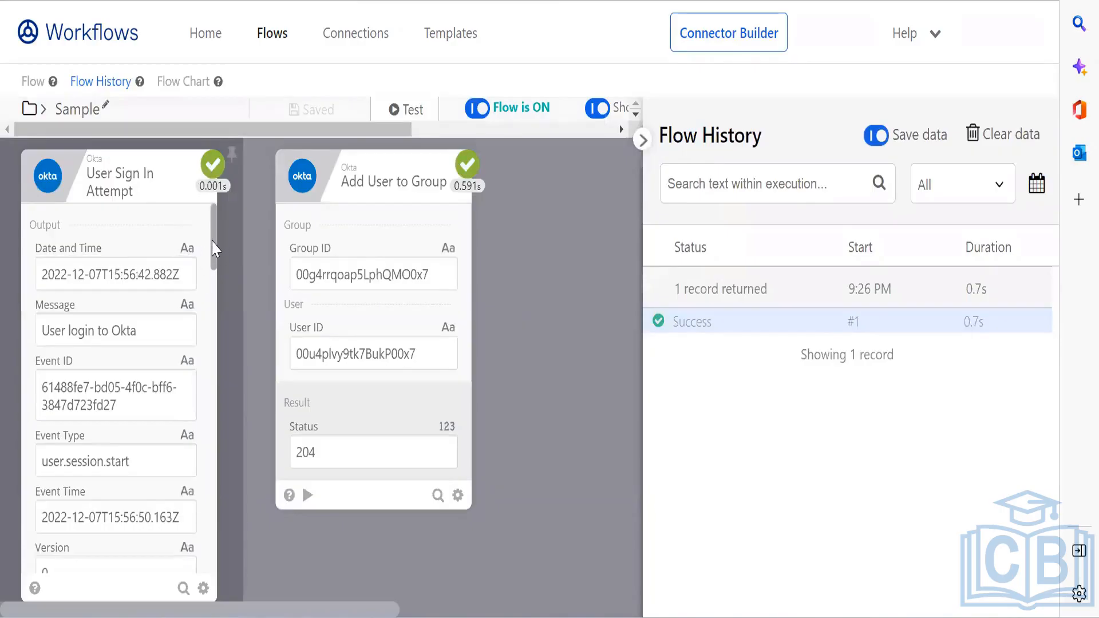
pyautogui.moveTo(213, 250); pyautogui.dragTo(215, 307)
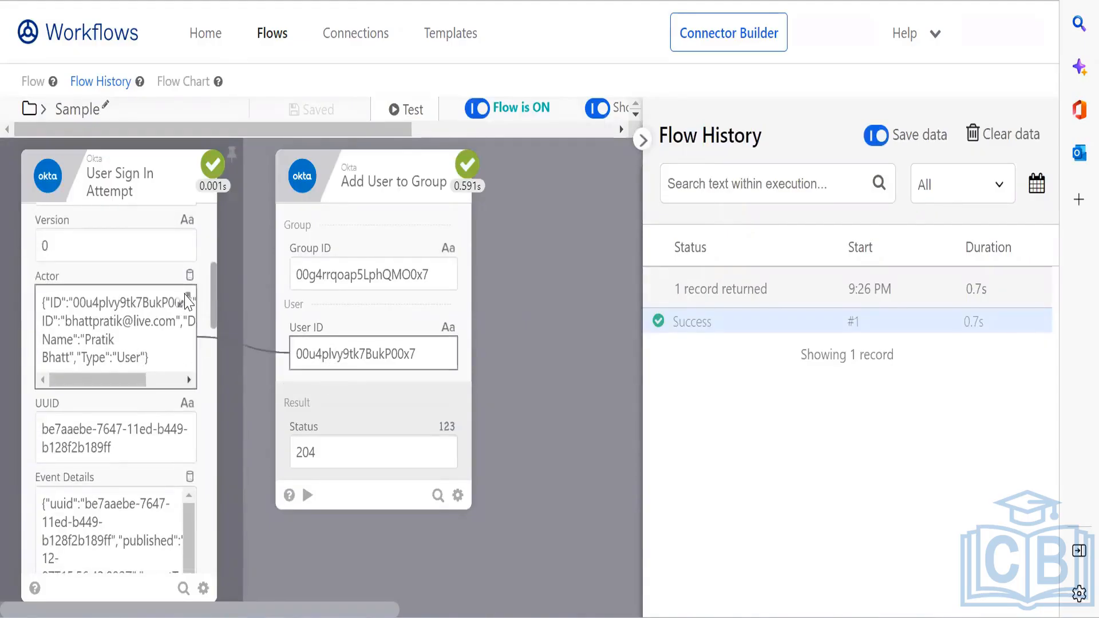
pyautogui.click(186, 299)
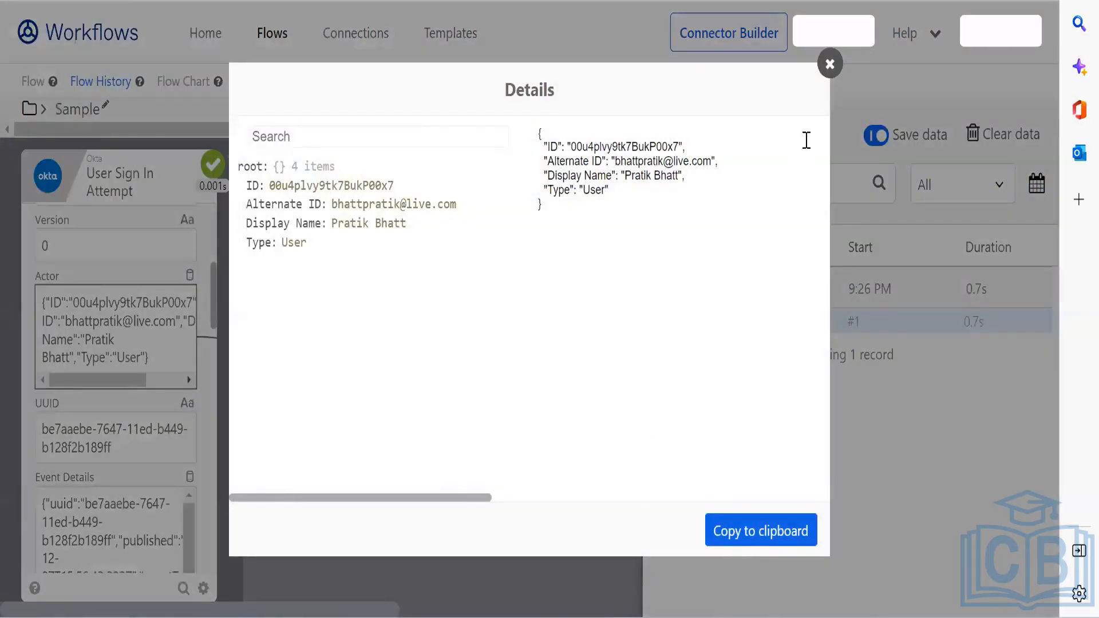
pyautogui.press('Escape')
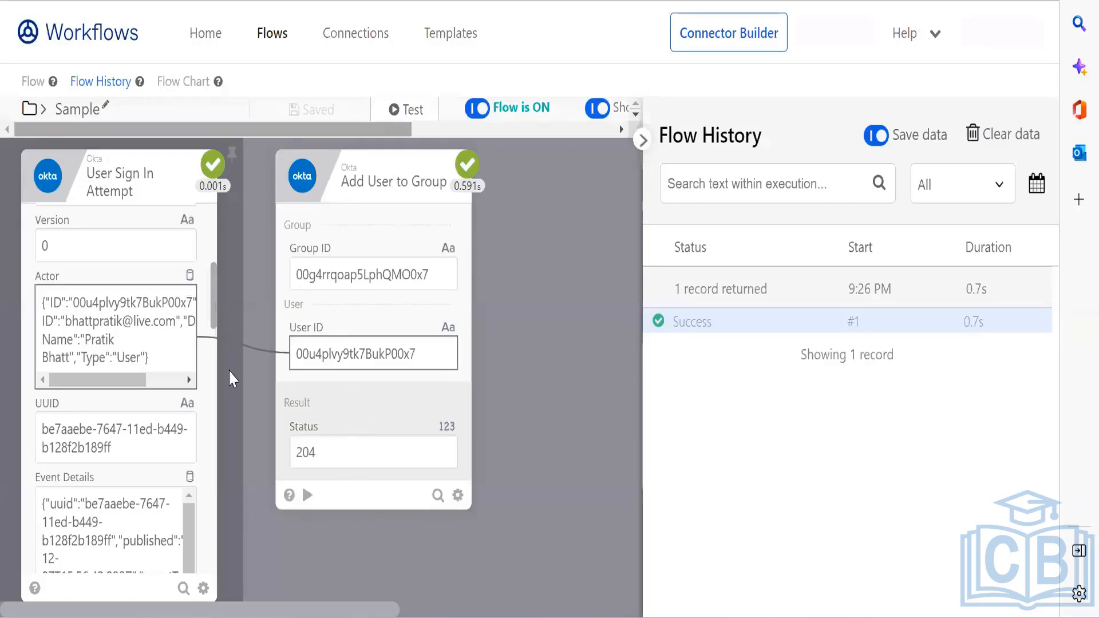
pyautogui.click(29, 108)
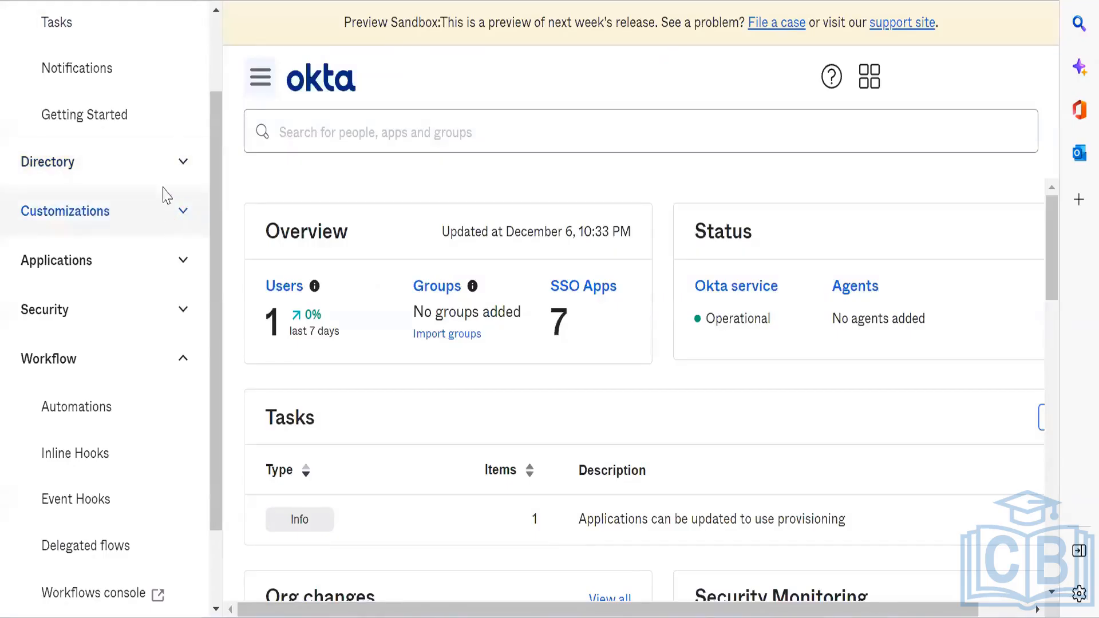
# Step: Open the Workflow group from Directory > Groups and check its one active member
pyautogui.click(164, 167)
pyautogui.click(96, 369)
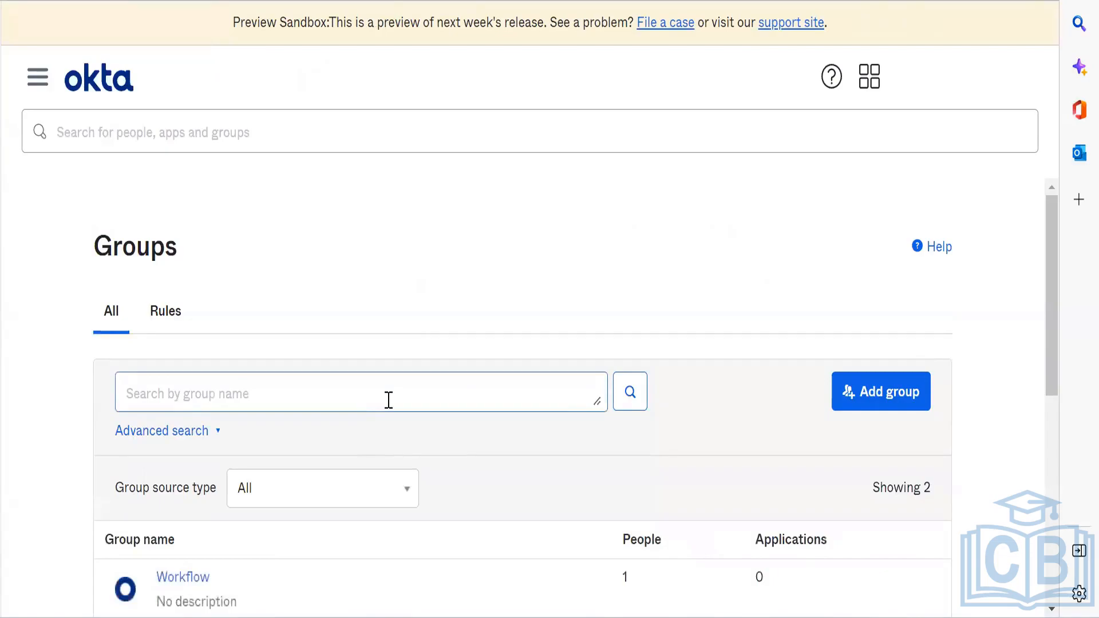
pyautogui.click(194, 579)
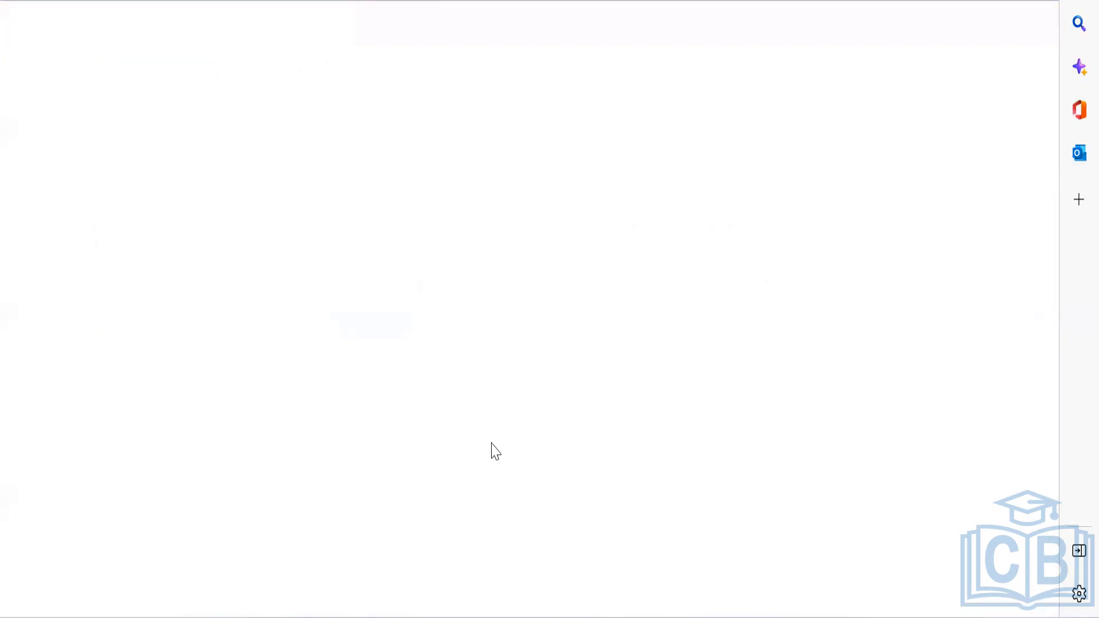
pyautogui.scroll(-8, 593, 303)
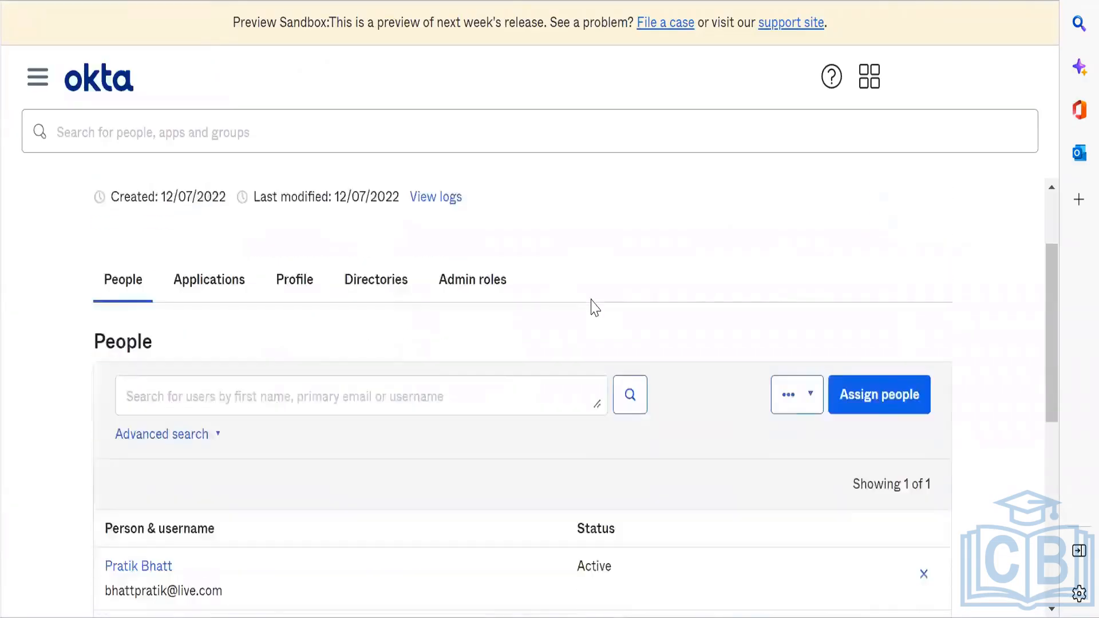
pyautogui.scroll(2, 591, 307)
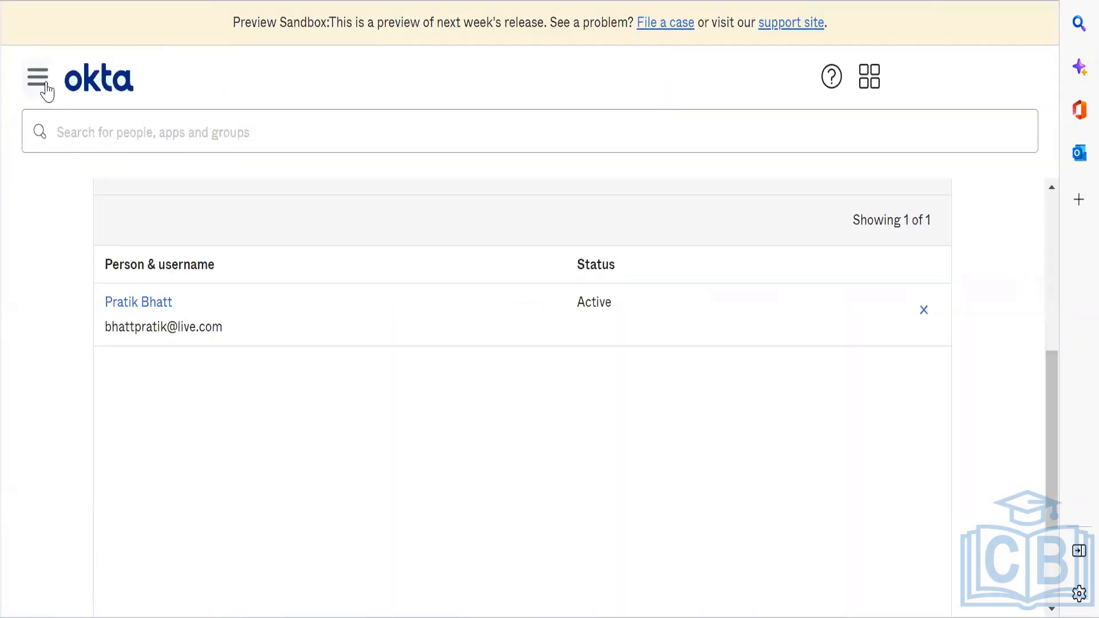
# Step: Reopen the admin navigation and expand, then collapse, the Applications section
pyautogui.click(46, 86)
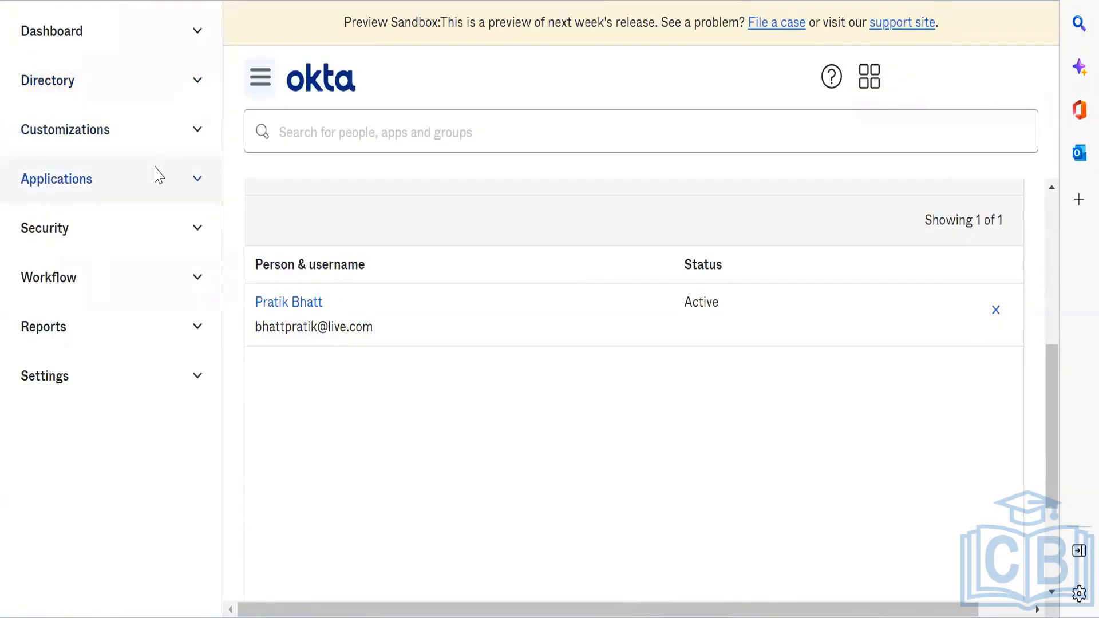
pyautogui.click(158, 169)
pyautogui.click(158, 170)
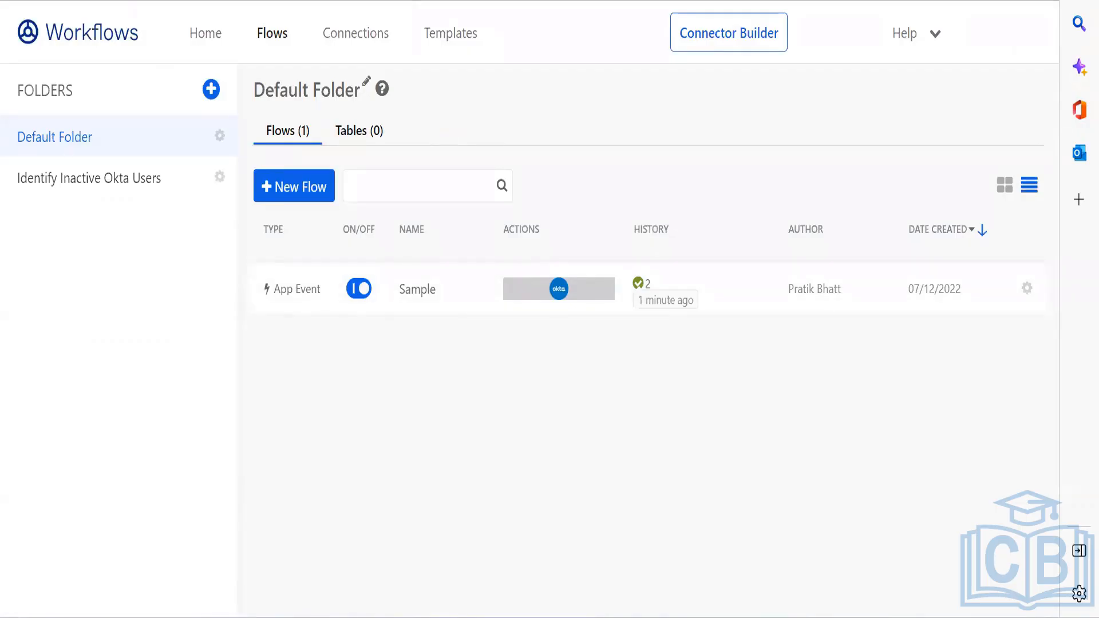
# Step: Open google.com in a new browser tab
pyautogui.hotkey('ctrl', 't')
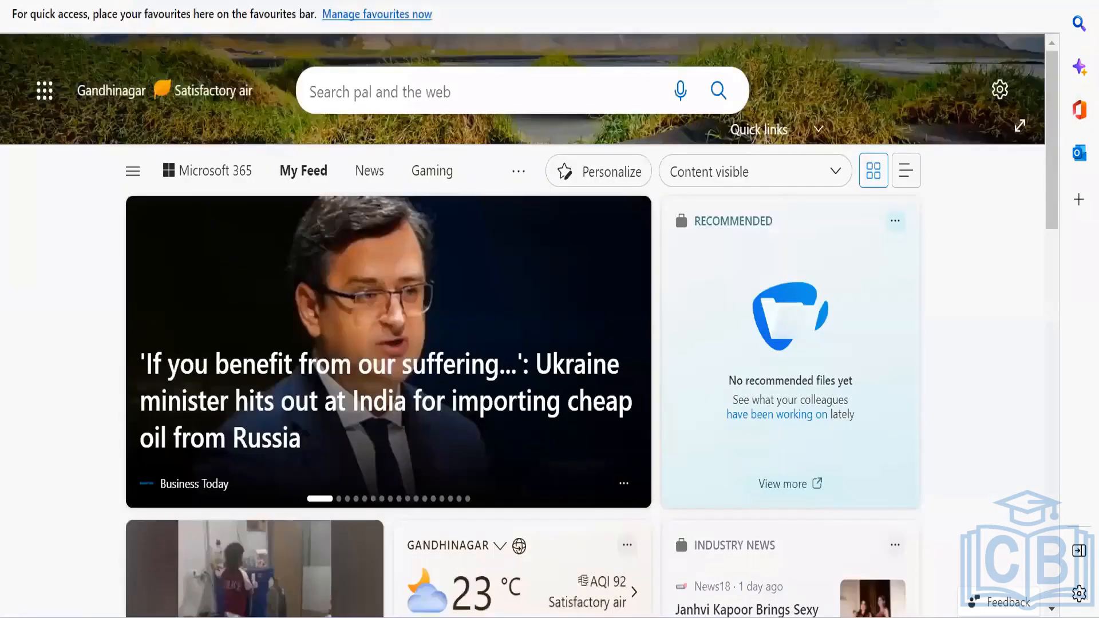
pyautogui.write('go')
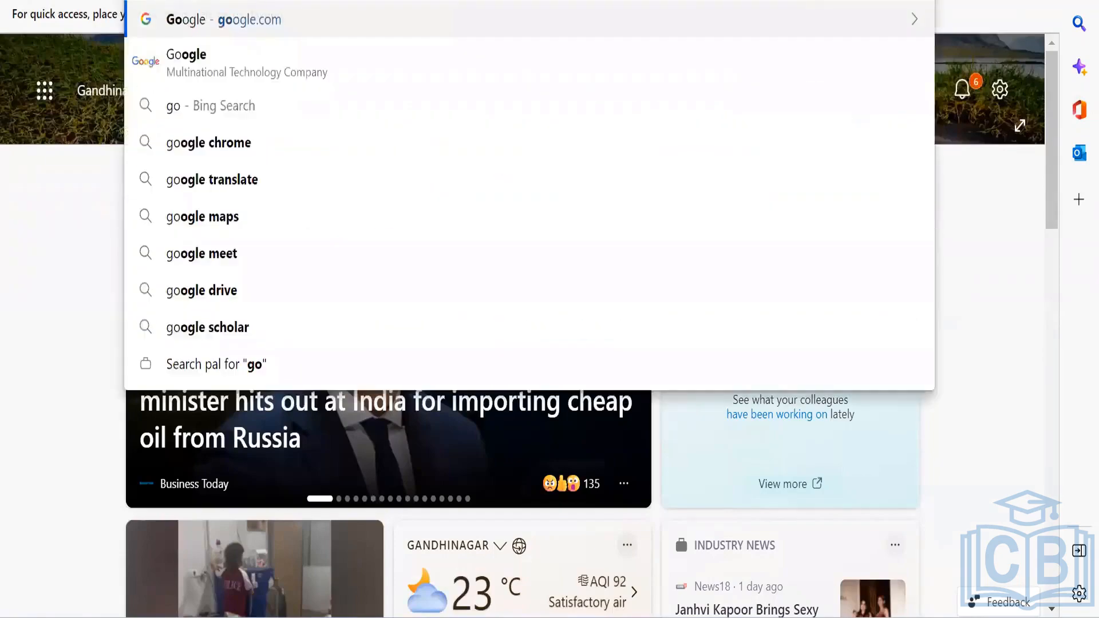
pyautogui.press('Return')
# Step: Search 'max okta workflows' and open the Okta Workflows Resources post
pyautogui.write('max')
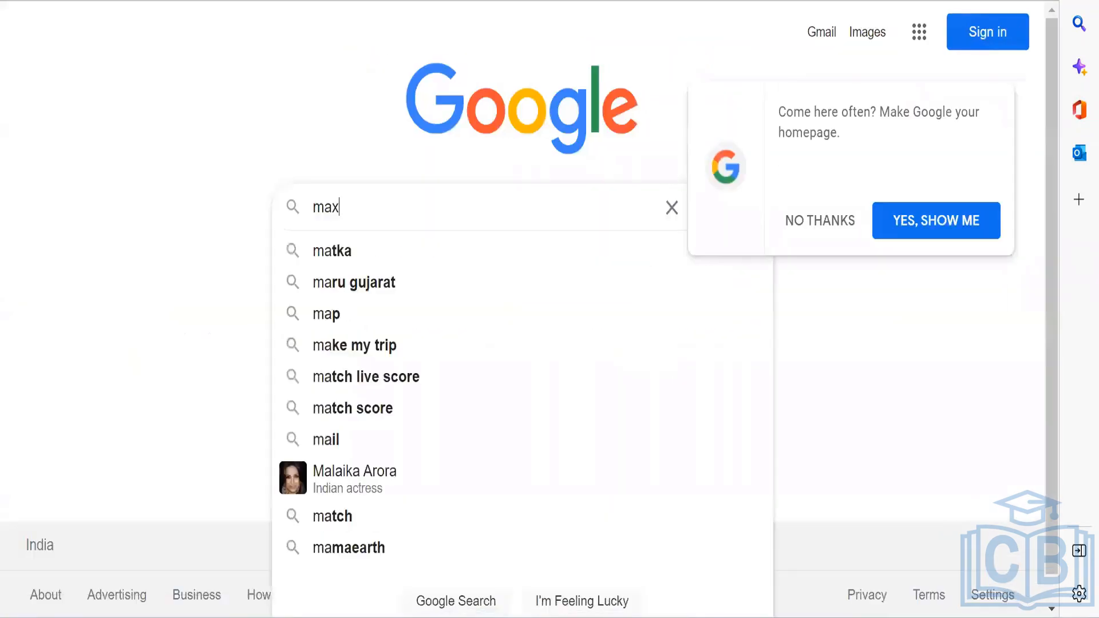
pyautogui.write(' okta wo')
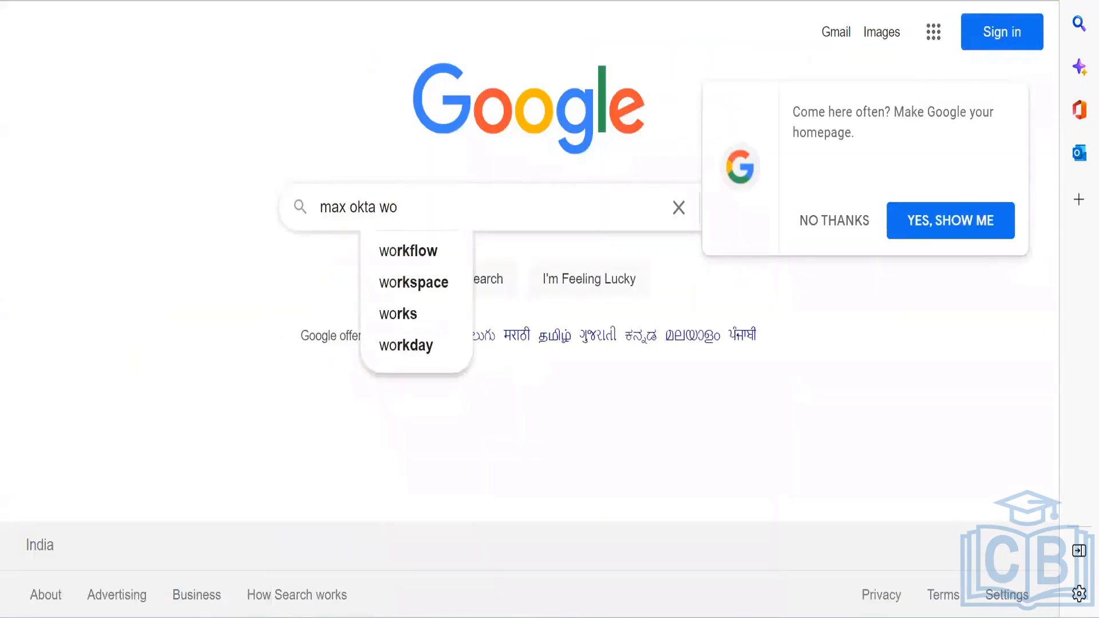
pyautogui.write('rkflows')
pyautogui.press('Return')
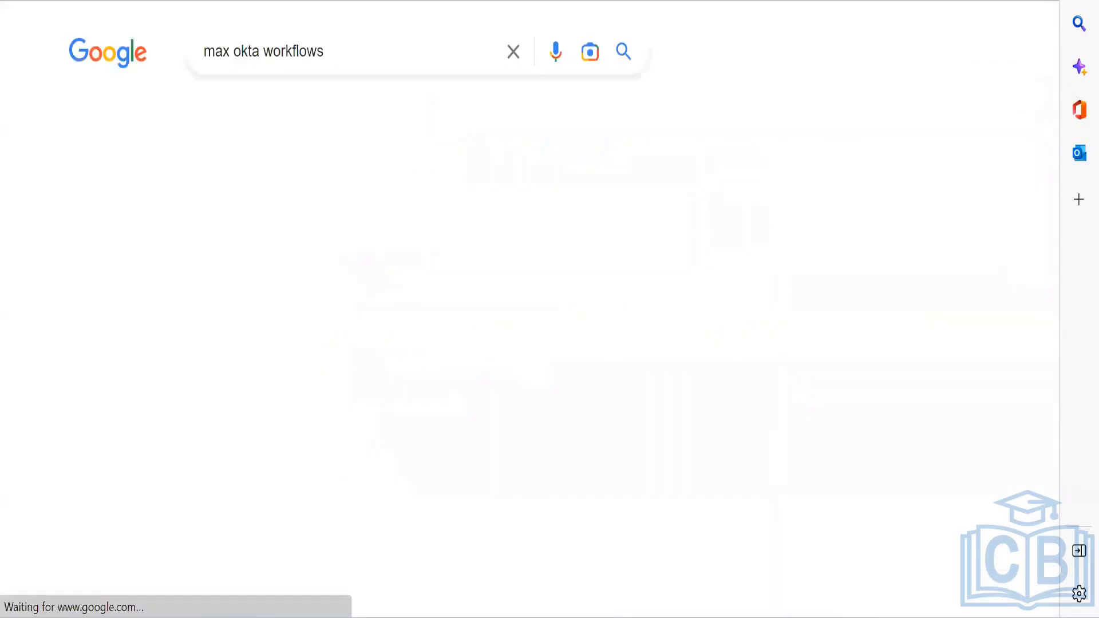
pyautogui.scroll(-4, 148, 320)
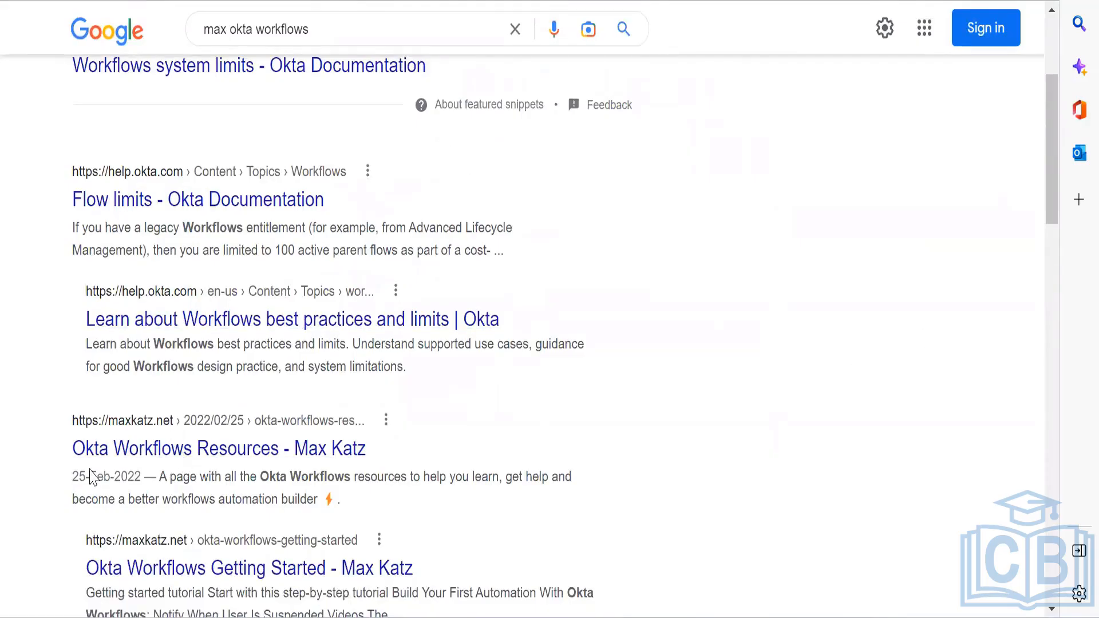
pyautogui.click(114, 449)
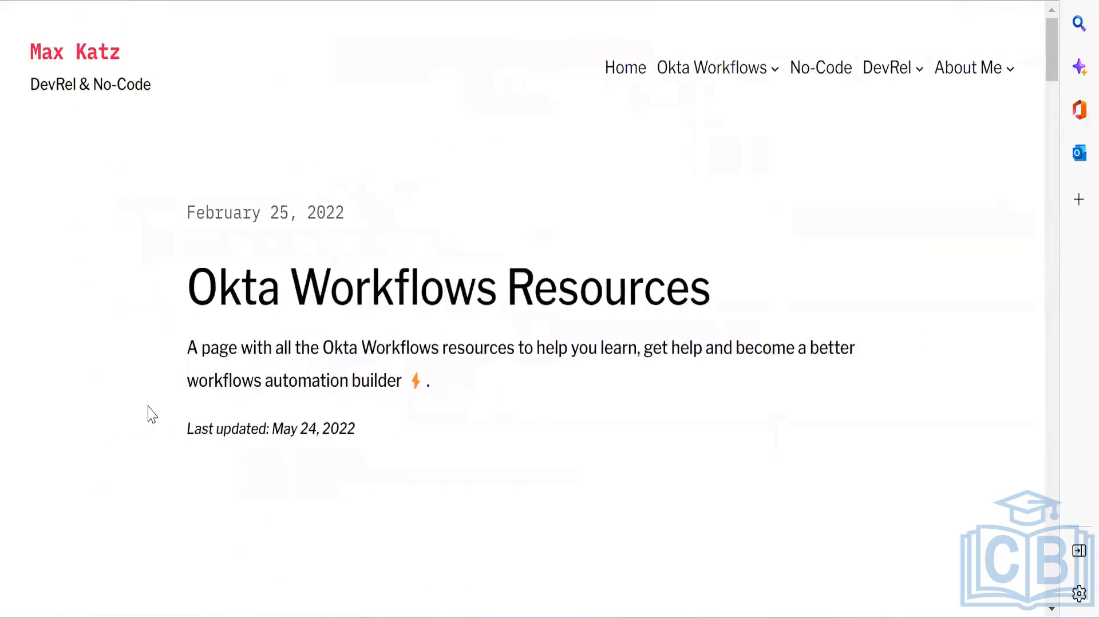
# Step: From the blog home, open 'Online Meetup: How to Create a Report in Okta Workflows' and scroll to registration
pyautogui.click(86, 57)
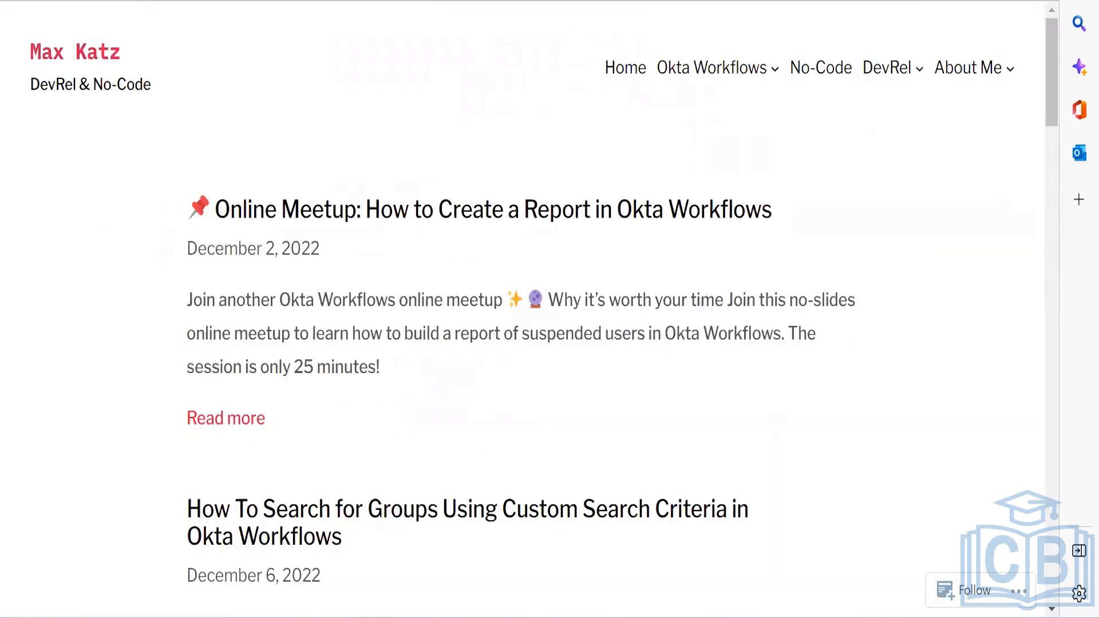
pyautogui.hotkey('ctrl', 'l')
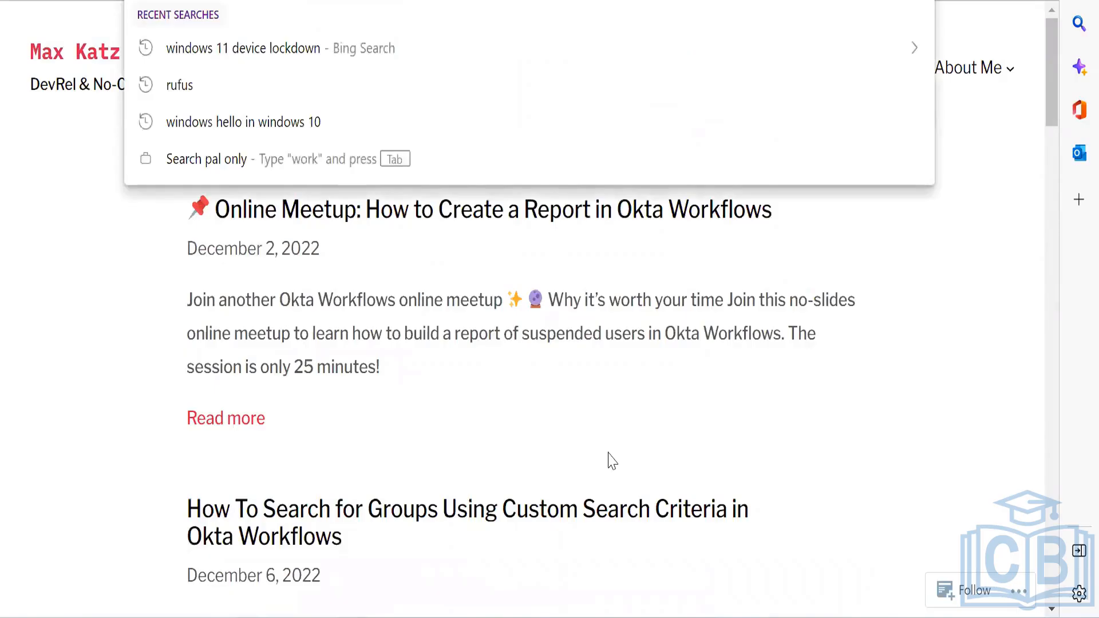
pyautogui.click(466, 272)
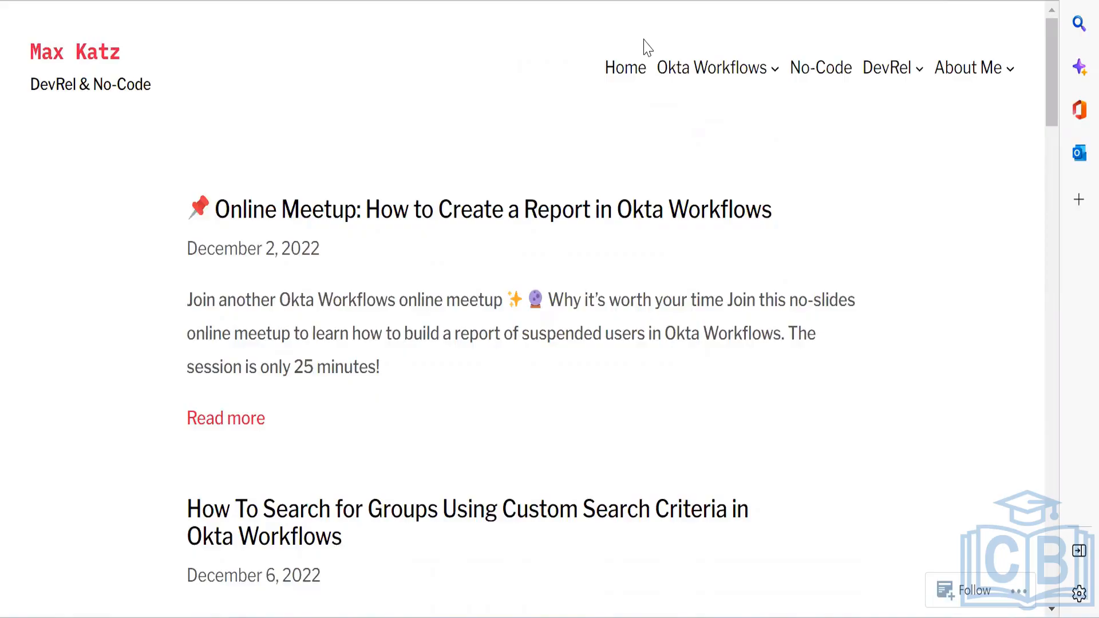
pyautogui.click(288, 208)
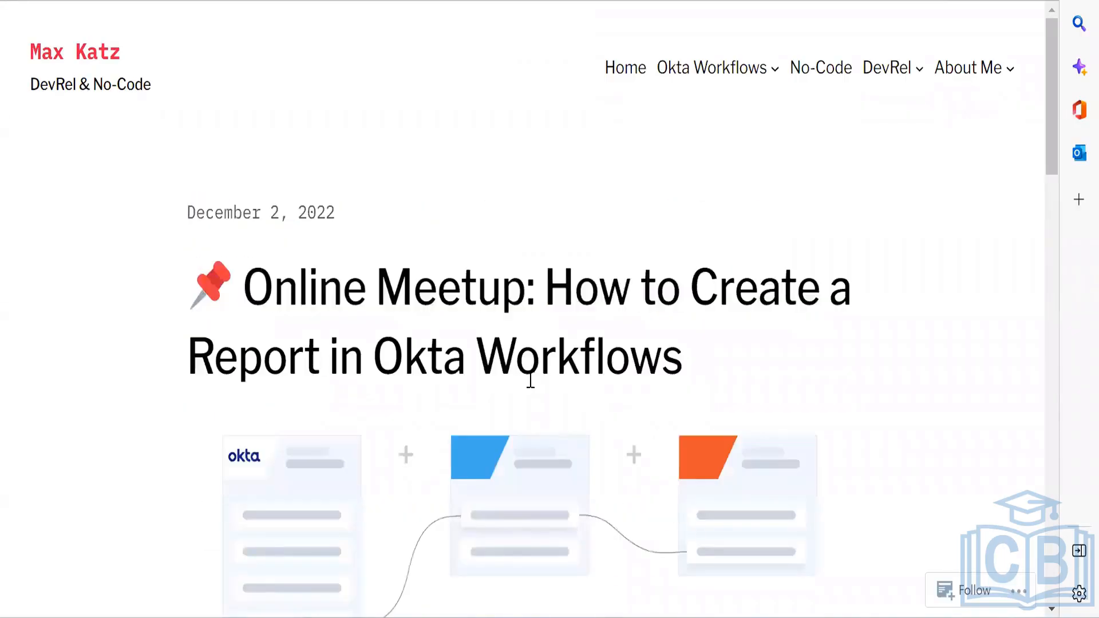
pyautogui.scroll(-8, 531, 380)
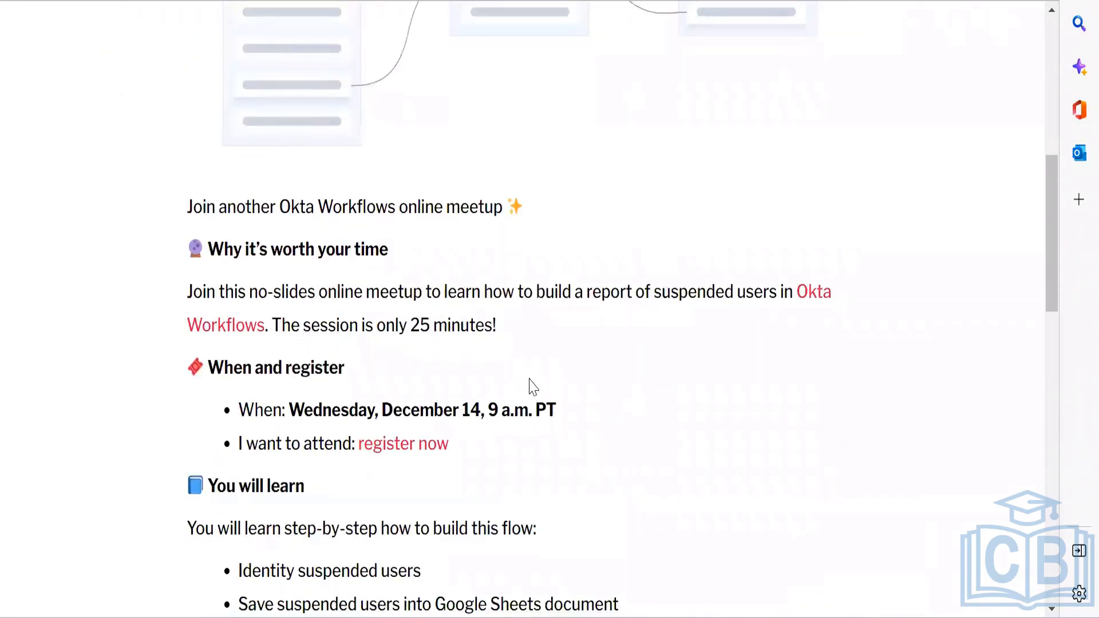
pyautogui.scroll(1, 530, 379)
pyautogui.scroll(-1, 529, 379)
# Step: Open the meetup's registration page and scroll through the event details
pyautogui.click(431, 444)
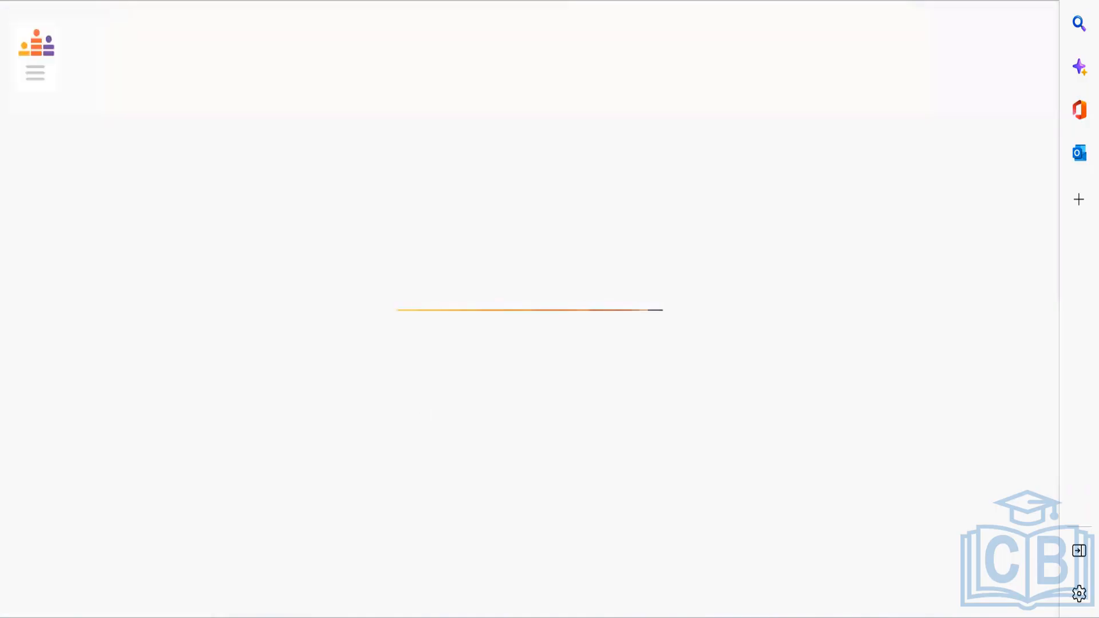
pyautogui.hotkey('ctrl', 'l')
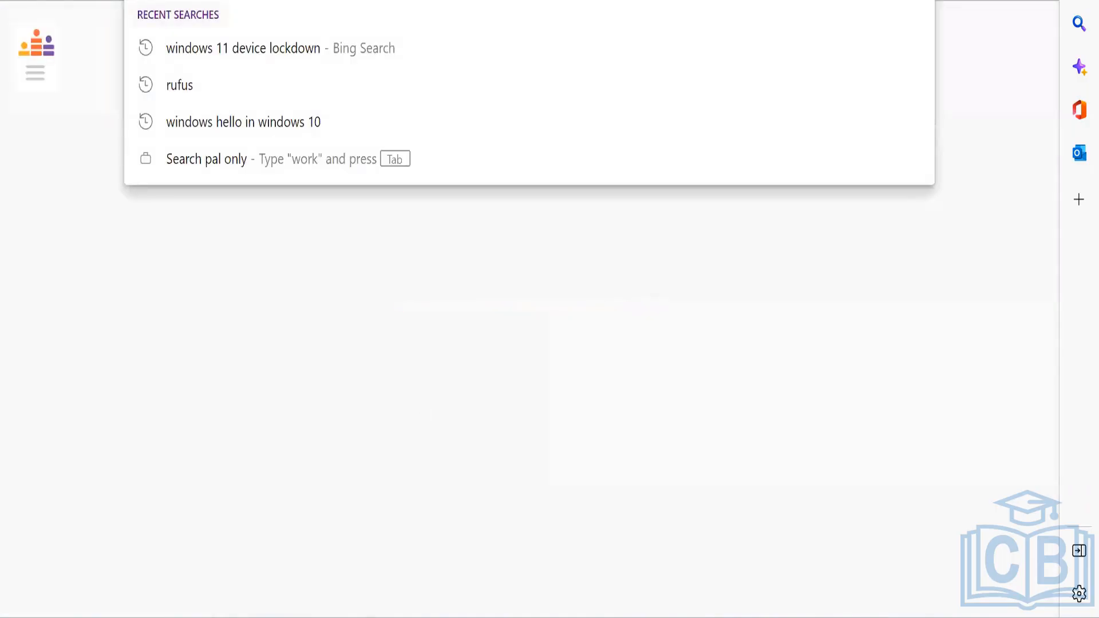
pyautogui.click(159, 418)
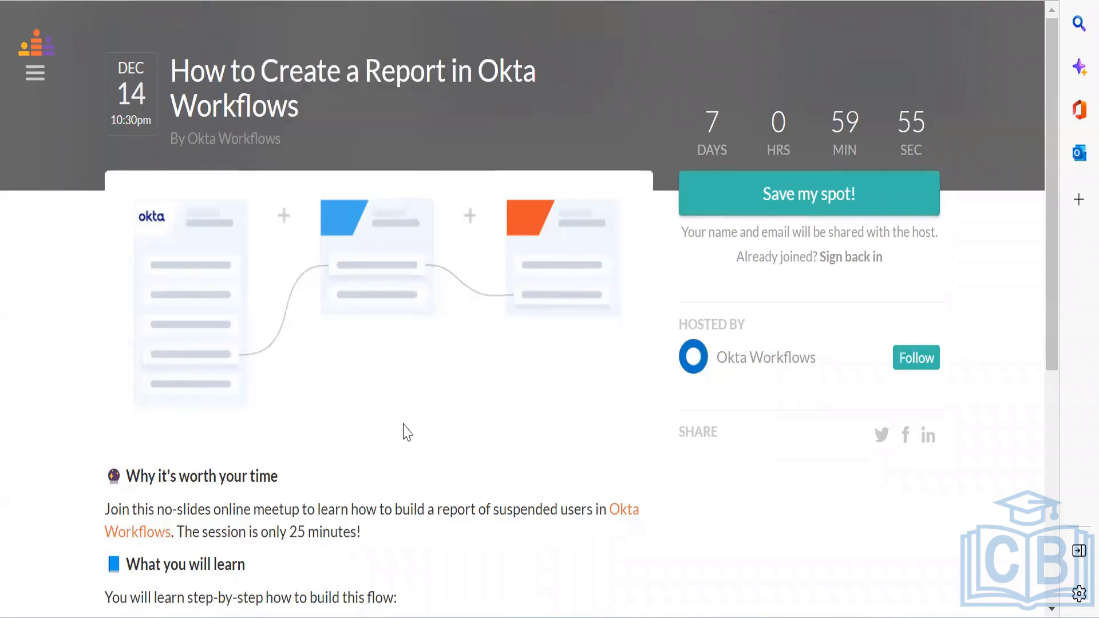
pyautogui.scroll(-7, 363, 422)
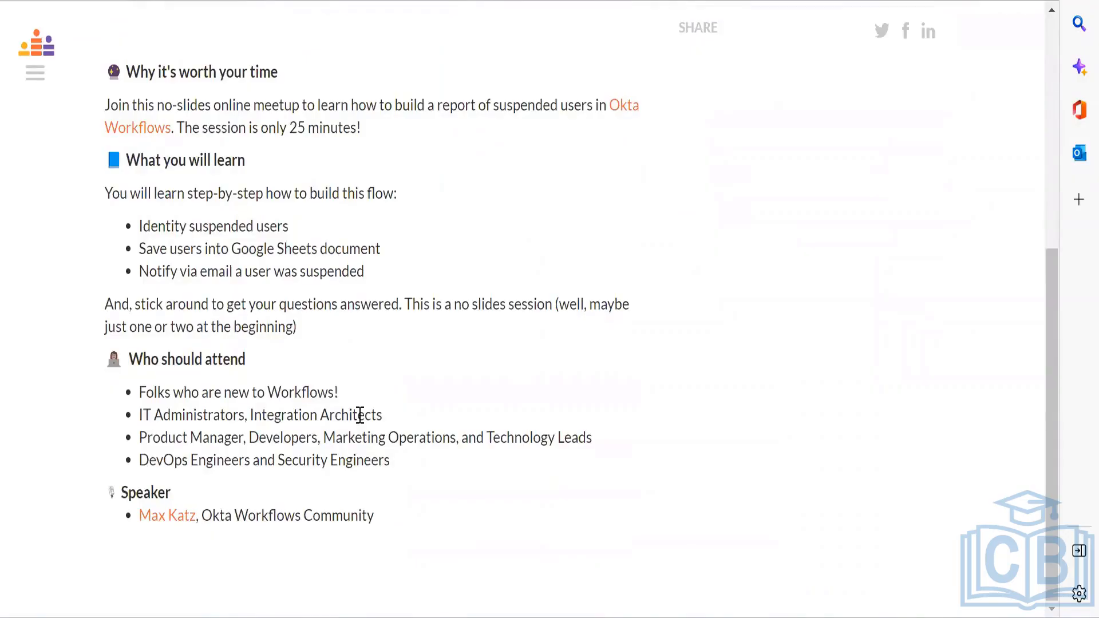
pyautogui.scroll(5, 360, 414)
pyautogui.scroll(-5, 361, 415)
pyautogui.scroll(2, 360, 414)
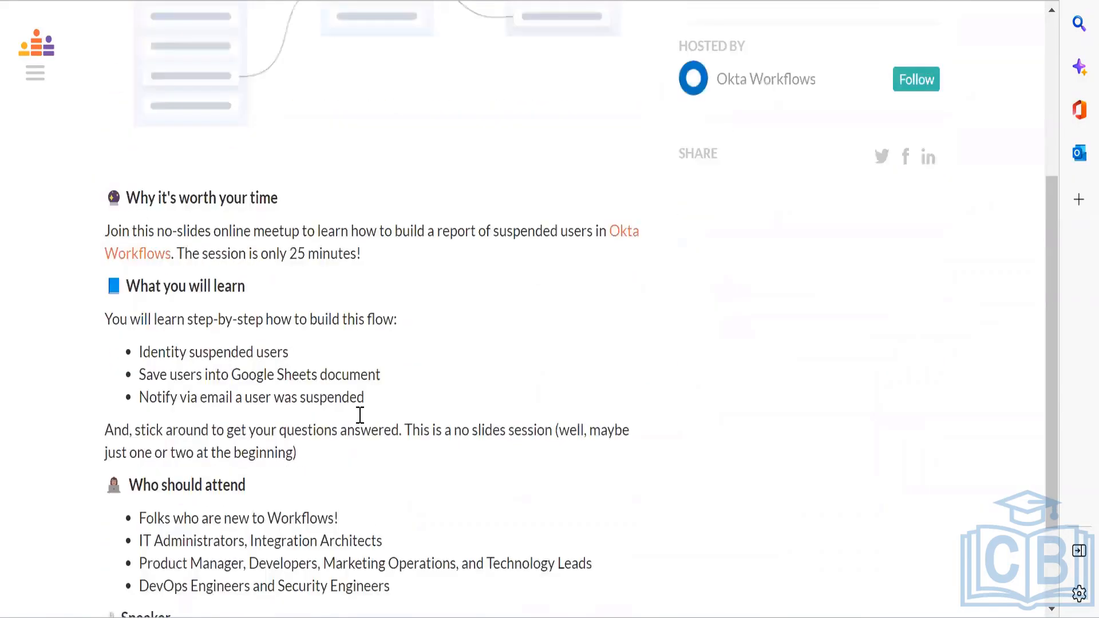
pyautogui.scroll(6, 360, 415)
pyautogui.scroll(-2, 360, 414)
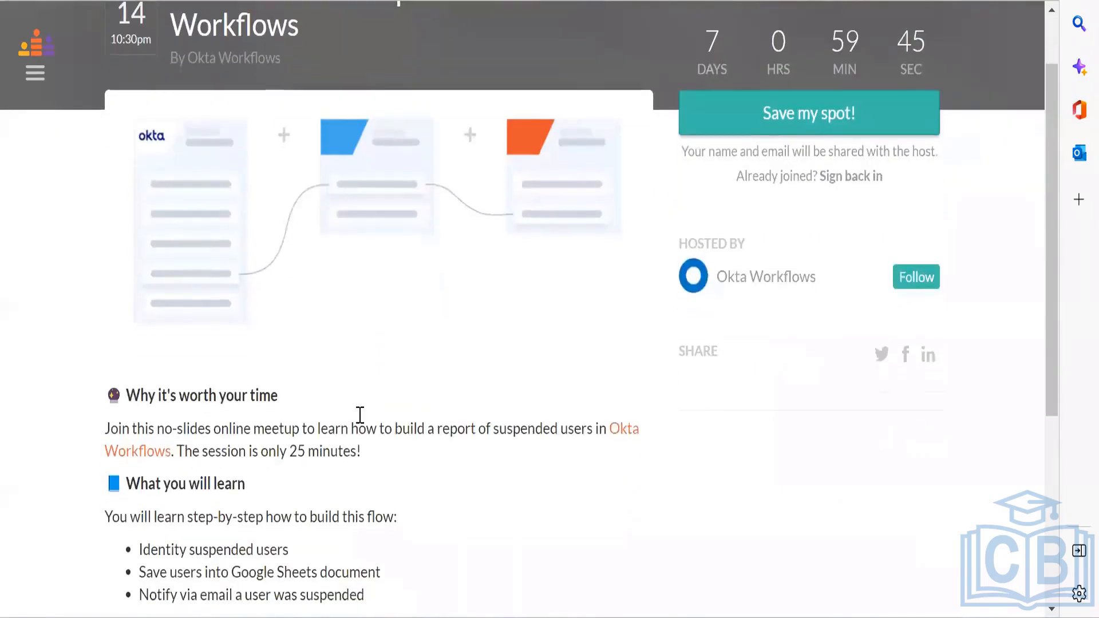
pyautogui.scroll(-3, 360, 415)
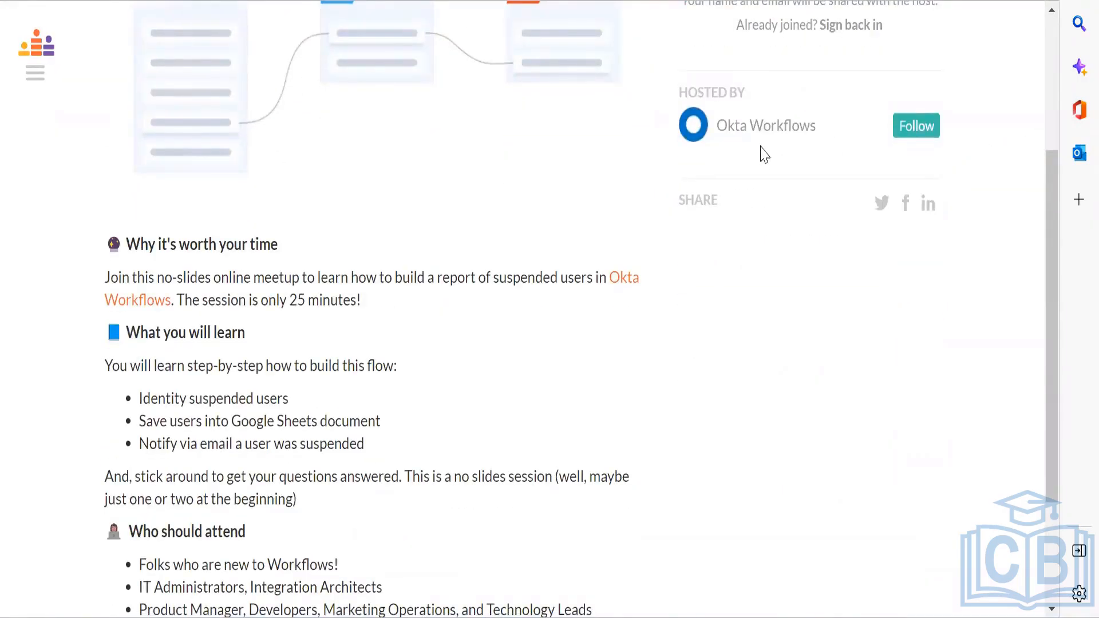
pyautogui.scroll(3, 765, 154)
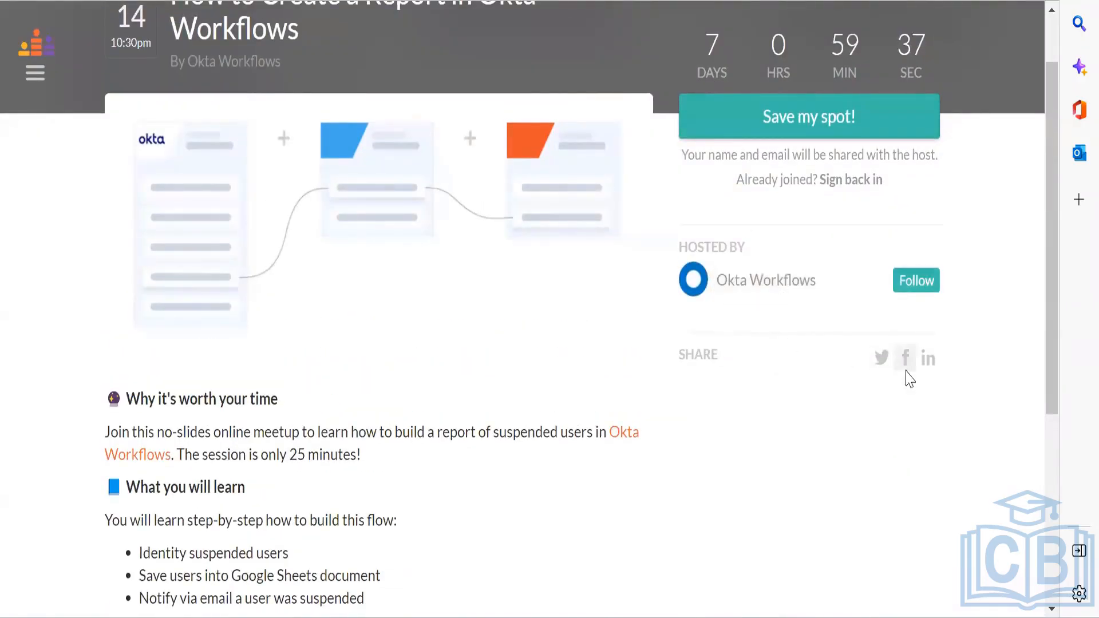
pyautogui.scroll(2, 913, 240)
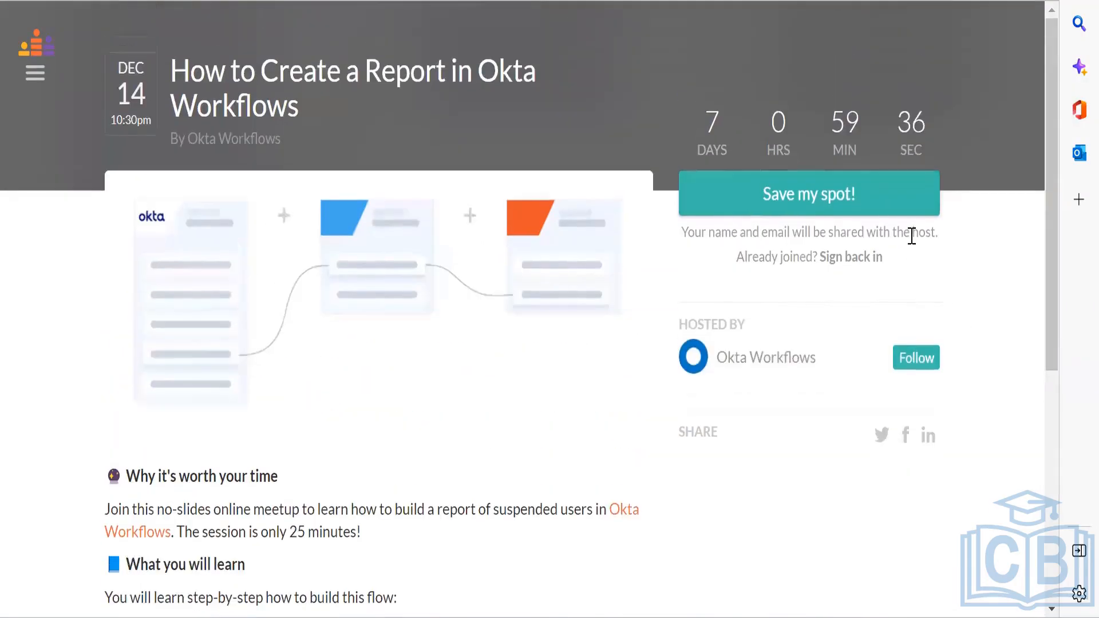
# Step: Start registering with 'Save my spot!', then close the Join event dialog
pyautogui.click(827, 206)
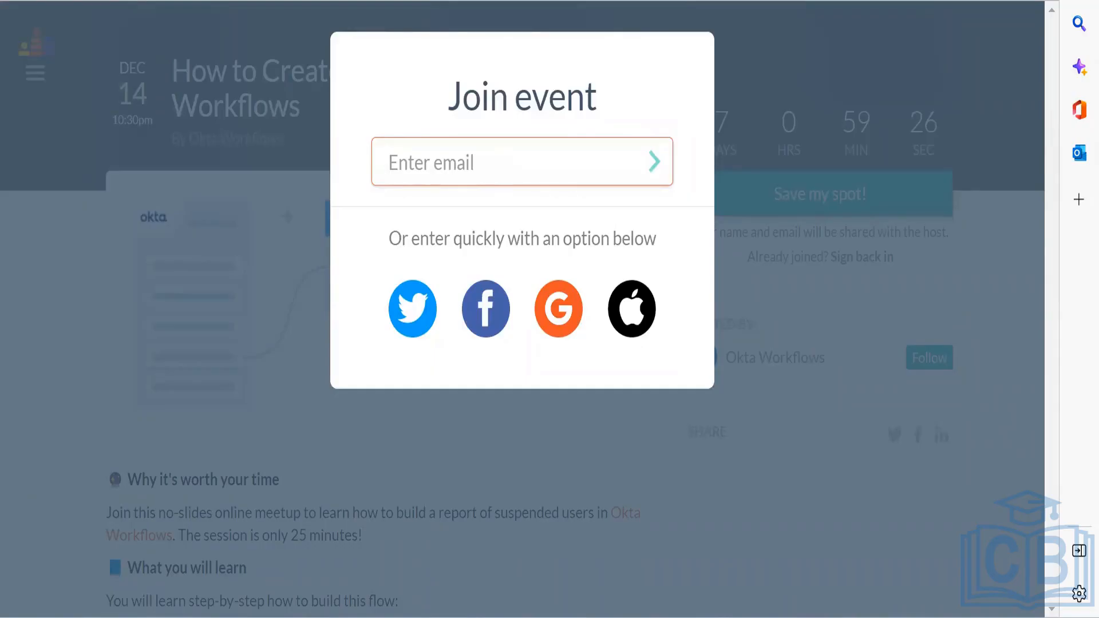
pyautogui.hotkey('ctrl', 'l')
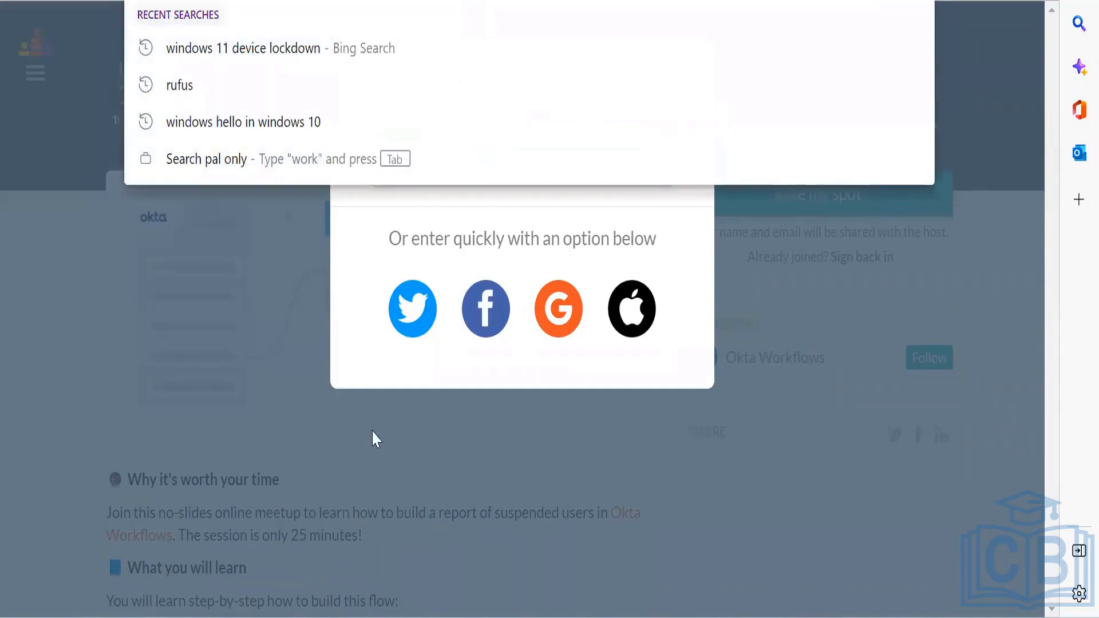
pyautogui.click(373, 431)
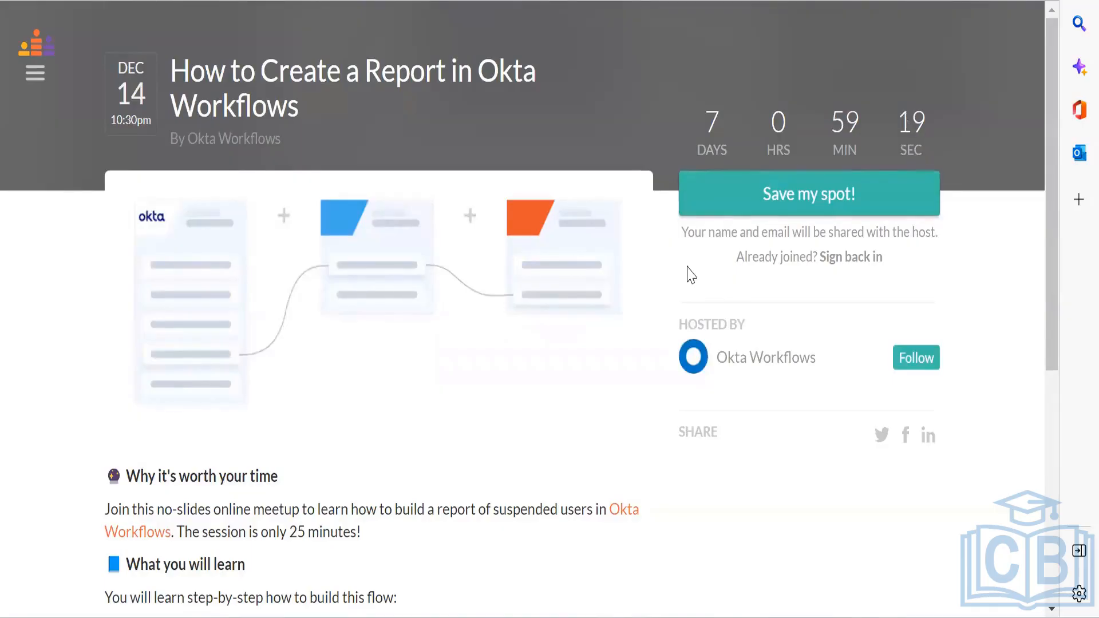
pyautogui.scroll(-2, 313, 173)
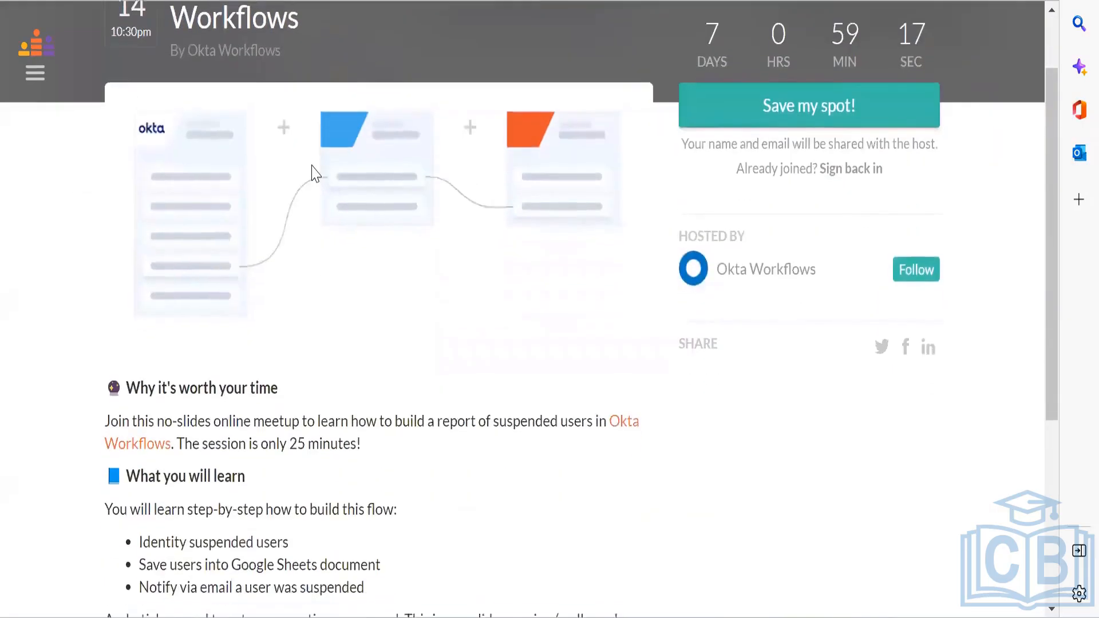
pyautogui.scroll(-5, 314, 173)
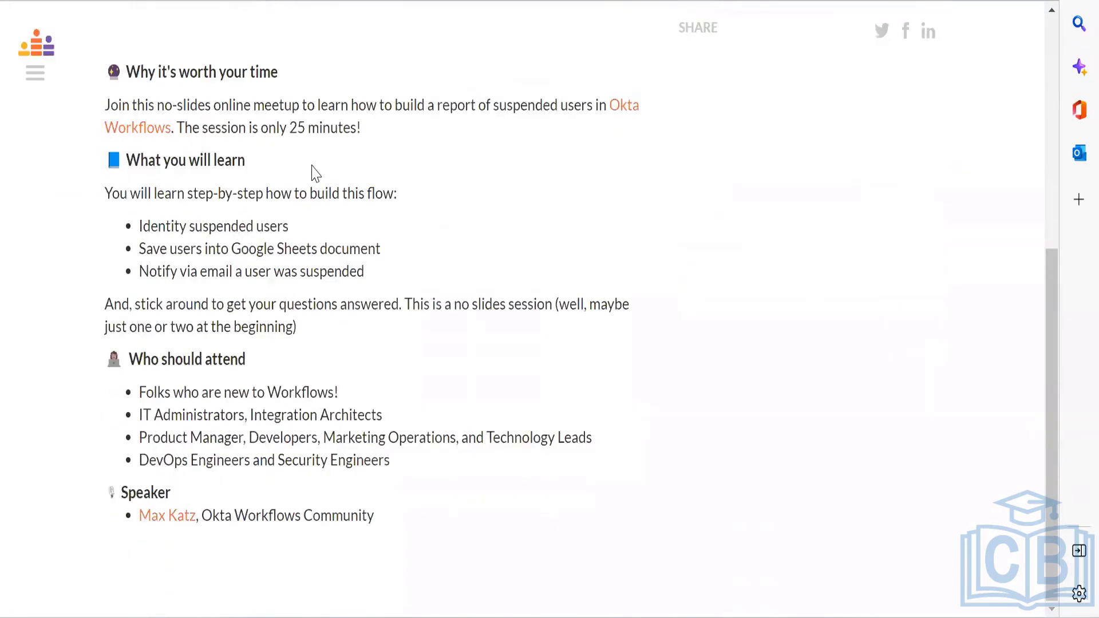
pyautogui.scroll(7, 313, 172)
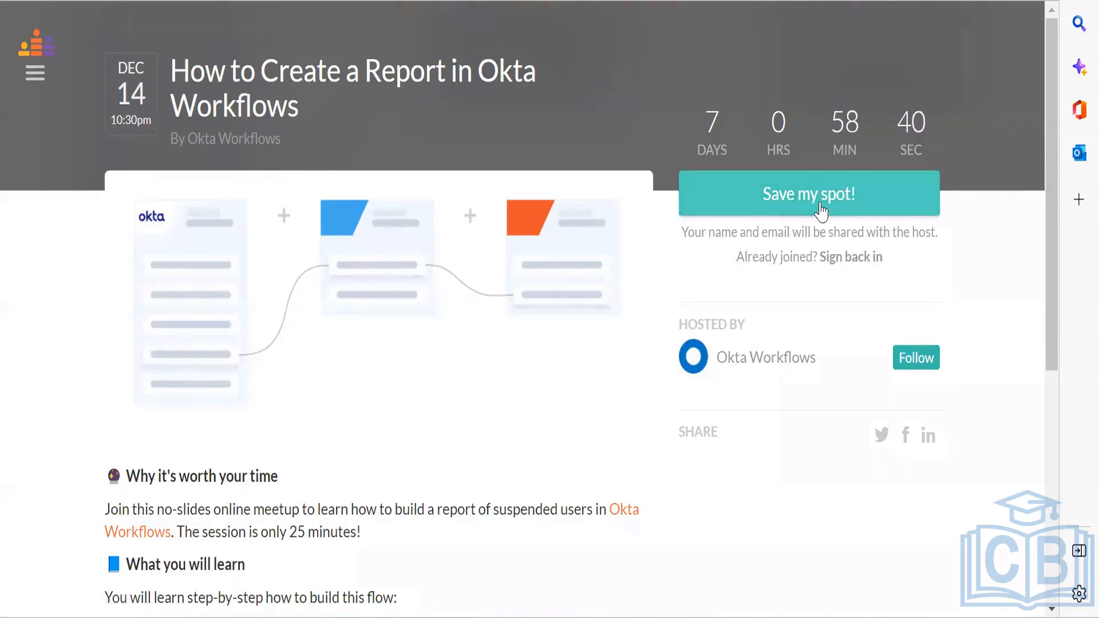
# Step: Highlight the sign-back-in and name/email sharing notes, then return to the Okta admin page
pyautogui.tripleClick(781, 257)
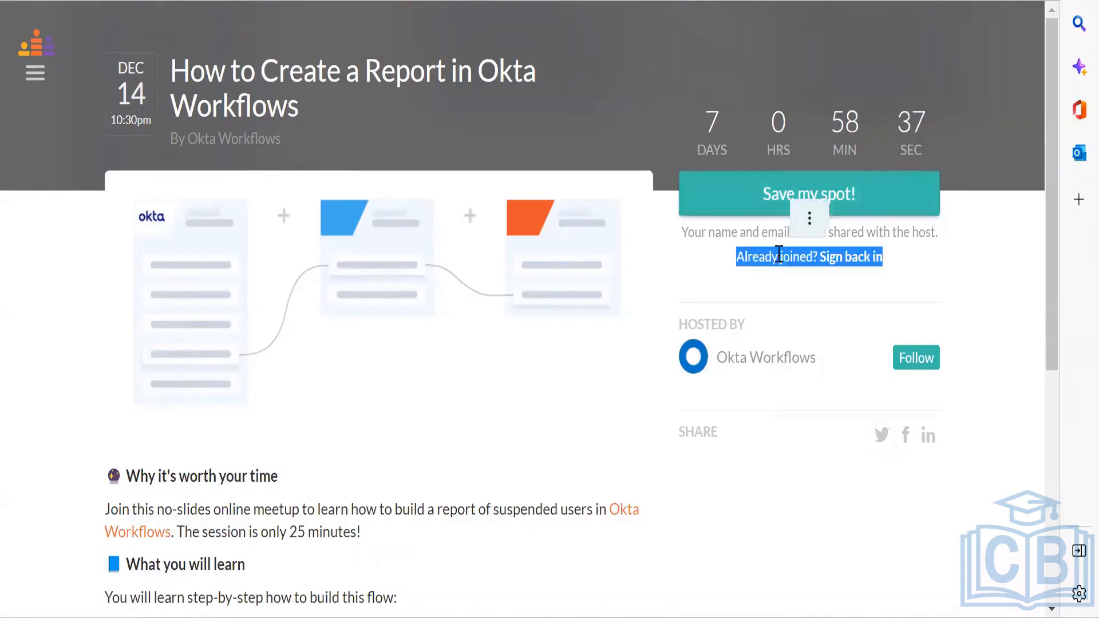
pyautogui.tripleClick(743, 238)
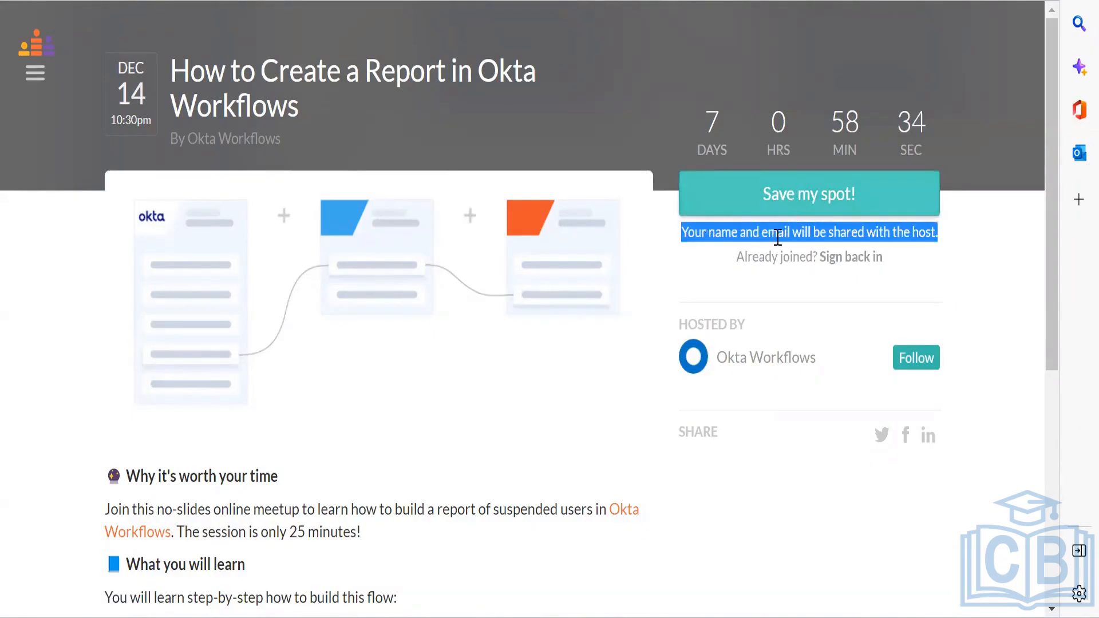
pyautogui.click(763, 262)
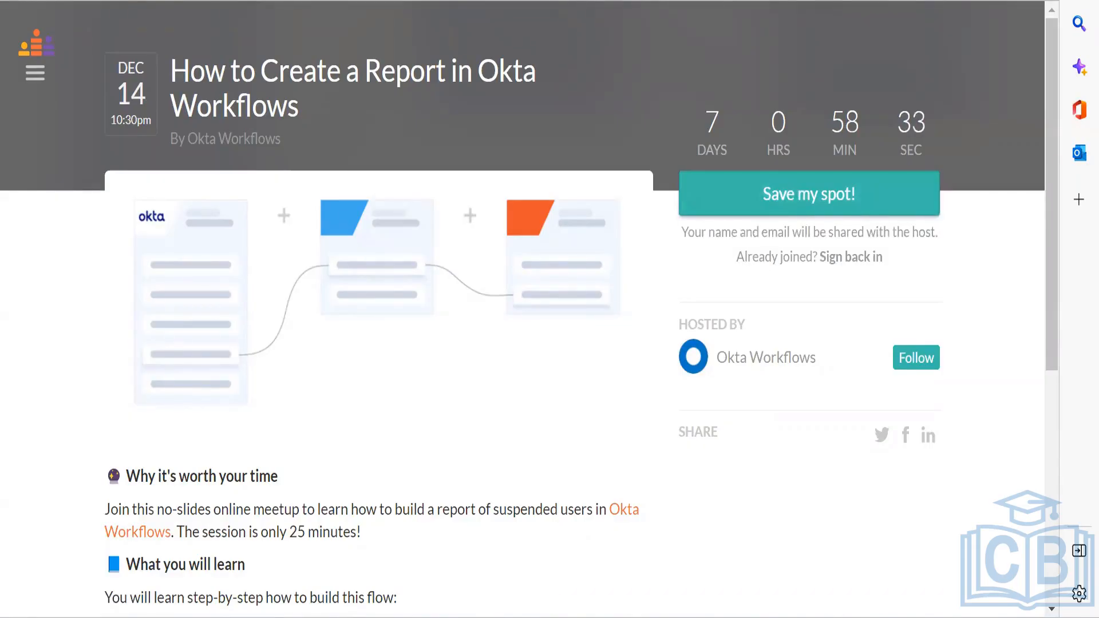
pyautogui.click(334, 7)
pyautogui.write('max')
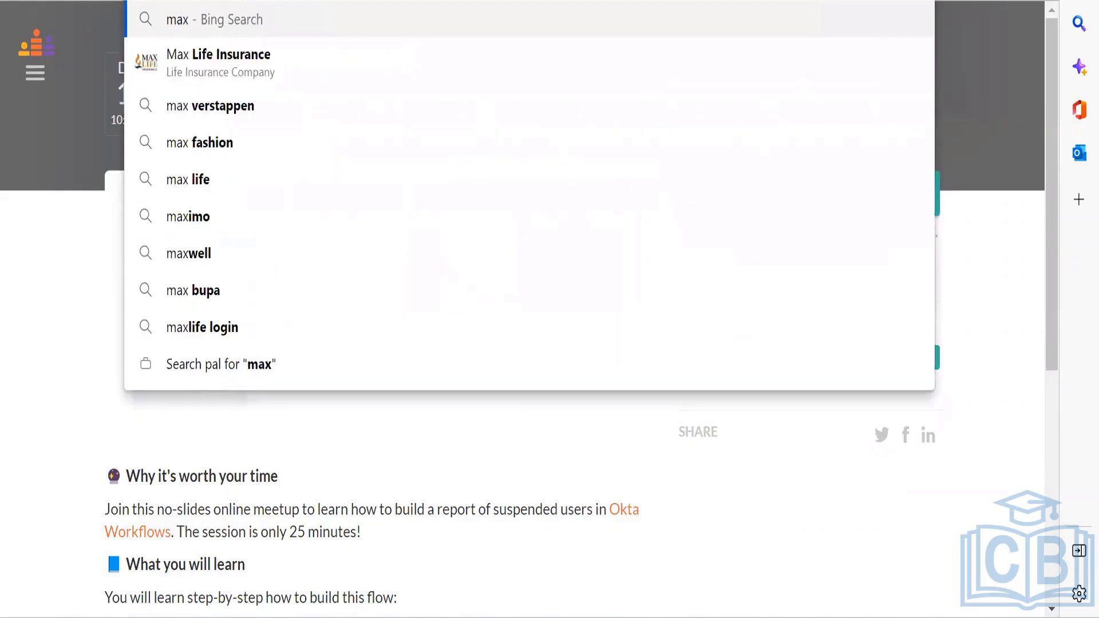
pyautogui.press('Escape')
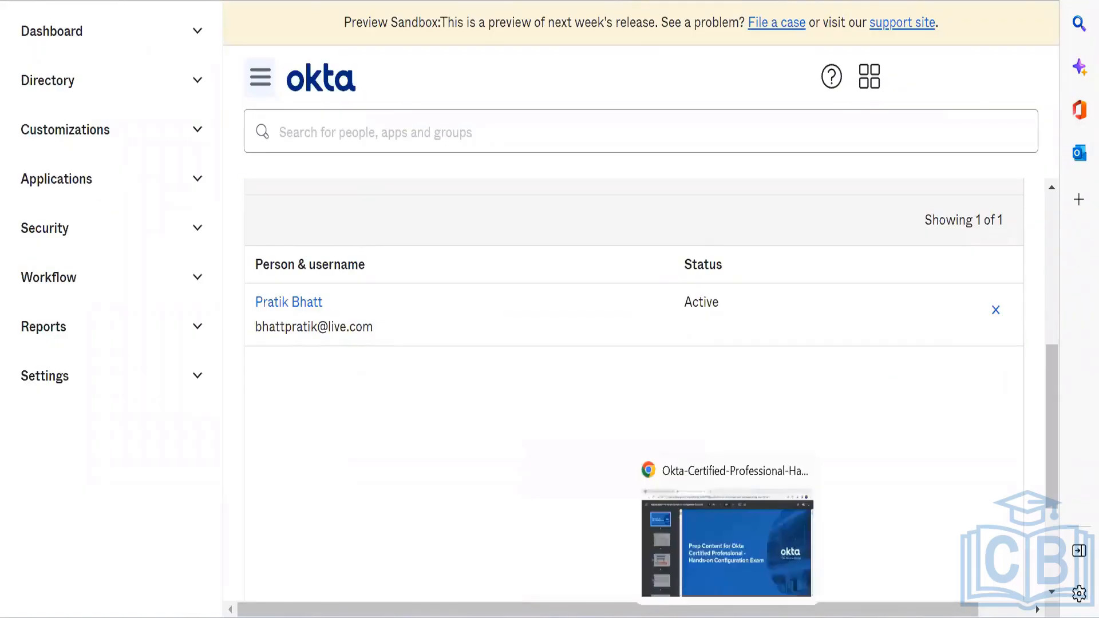
# Step: Page through the certification prep PDF from Welcome to Demo Videos, then switch to the Okta certification page
pyautogui.click(727, 544)
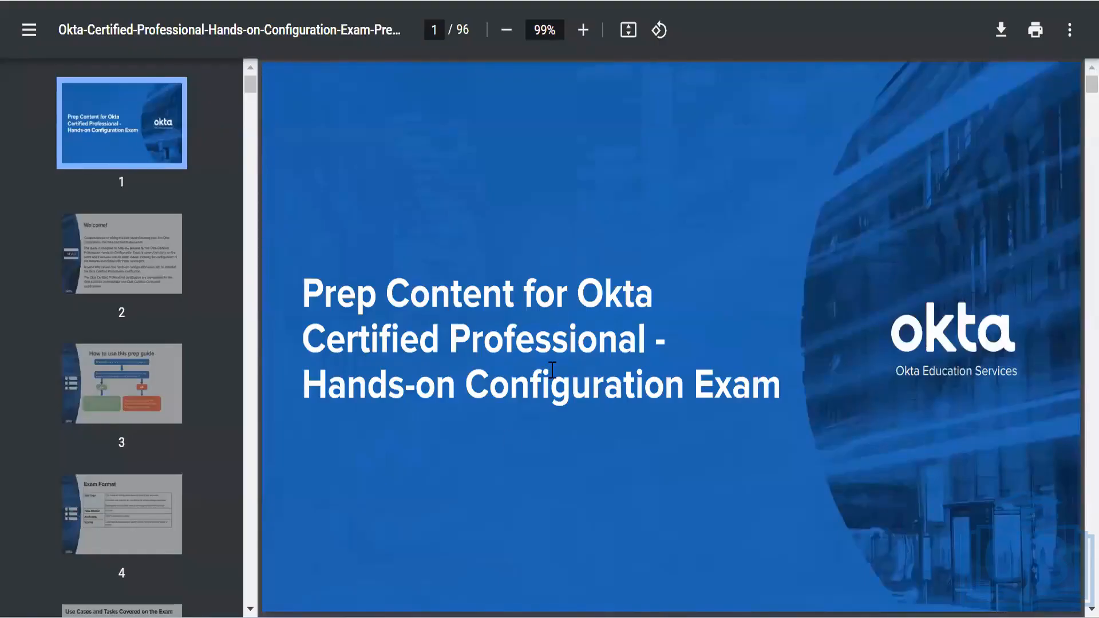
pyautogui.click(124, 280)
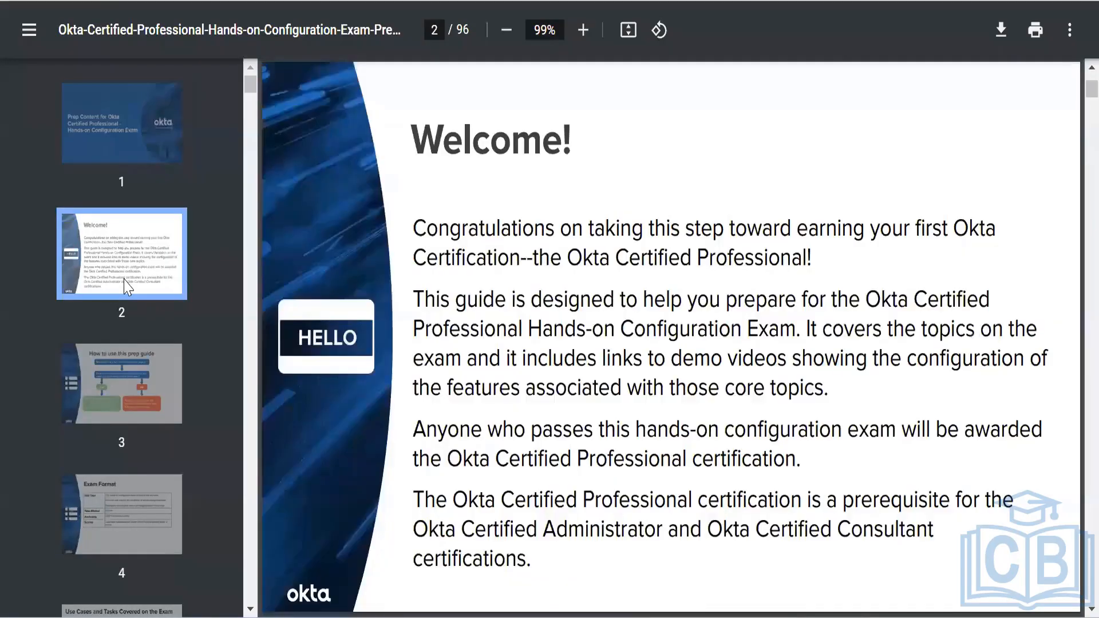
pyautogui.press('Down')
pyautogui.press('Down')
pyautogui.press('Down')
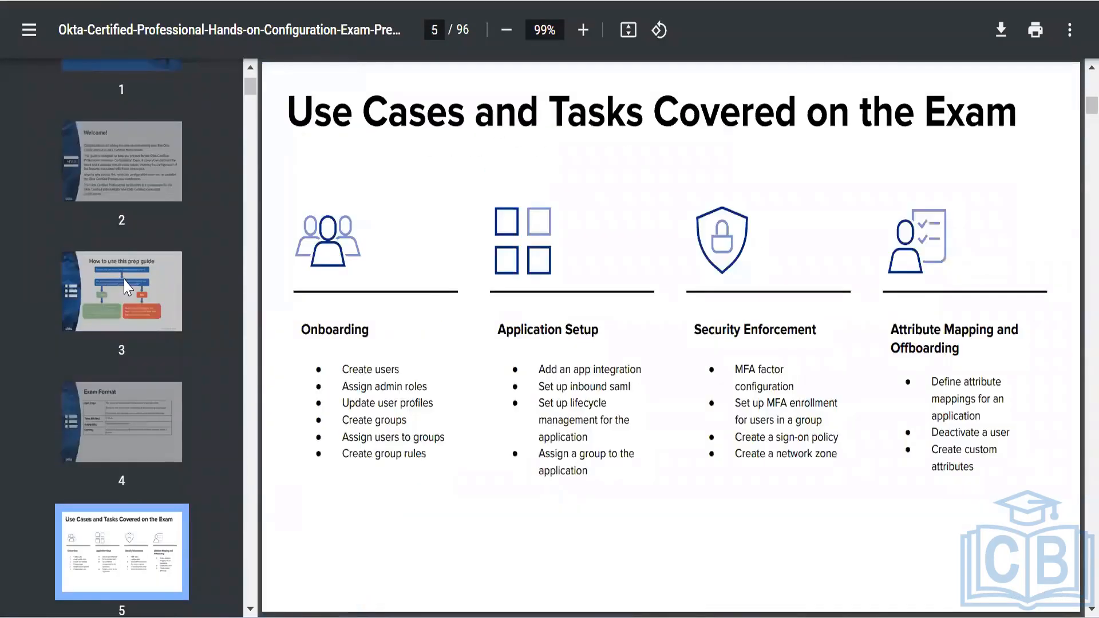
pyautogui.press('Down')
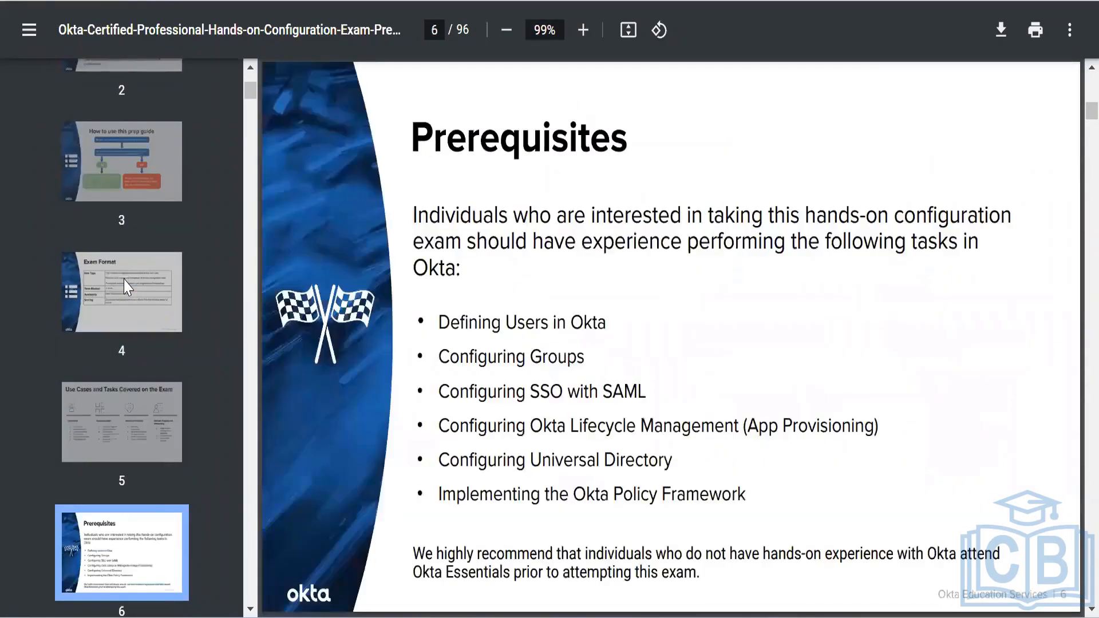
pyautogui.press('Up')
pyautogui.press('Down')
pyautogui.press('Down')
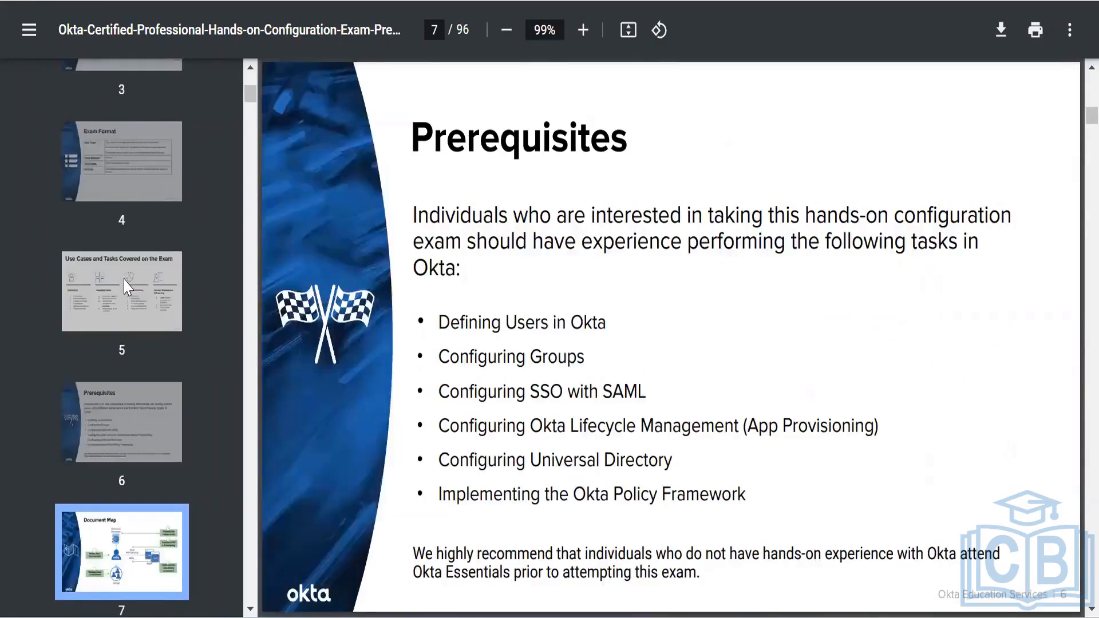
pyautogui.press('Down')
pyautogui.press('Down')
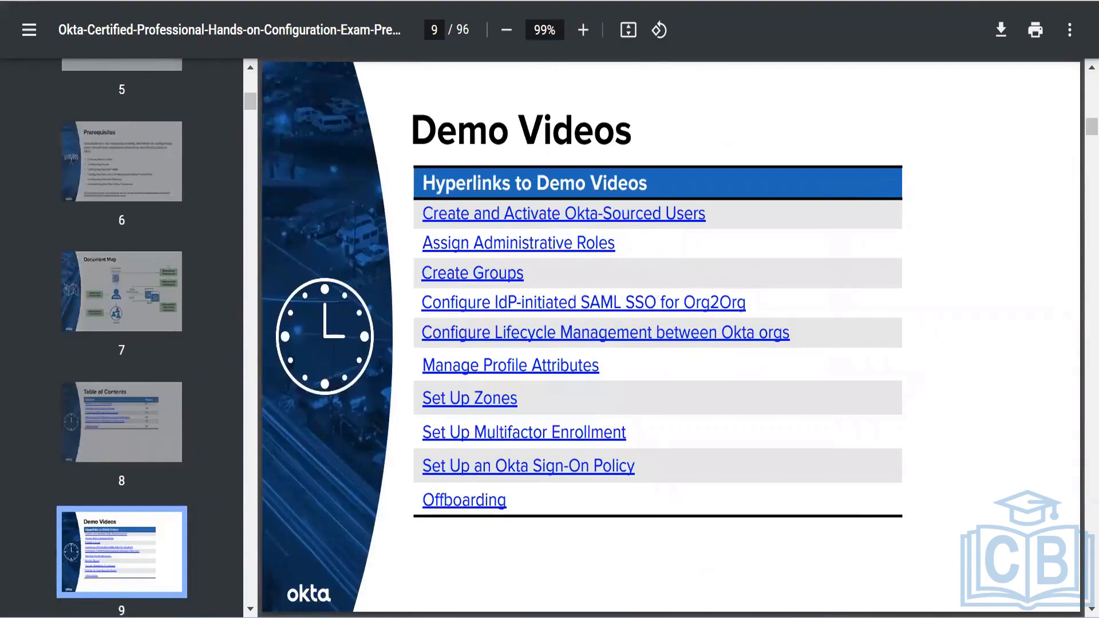
pyautogui.hotkey('ctrl', 'shift', 'Tab')
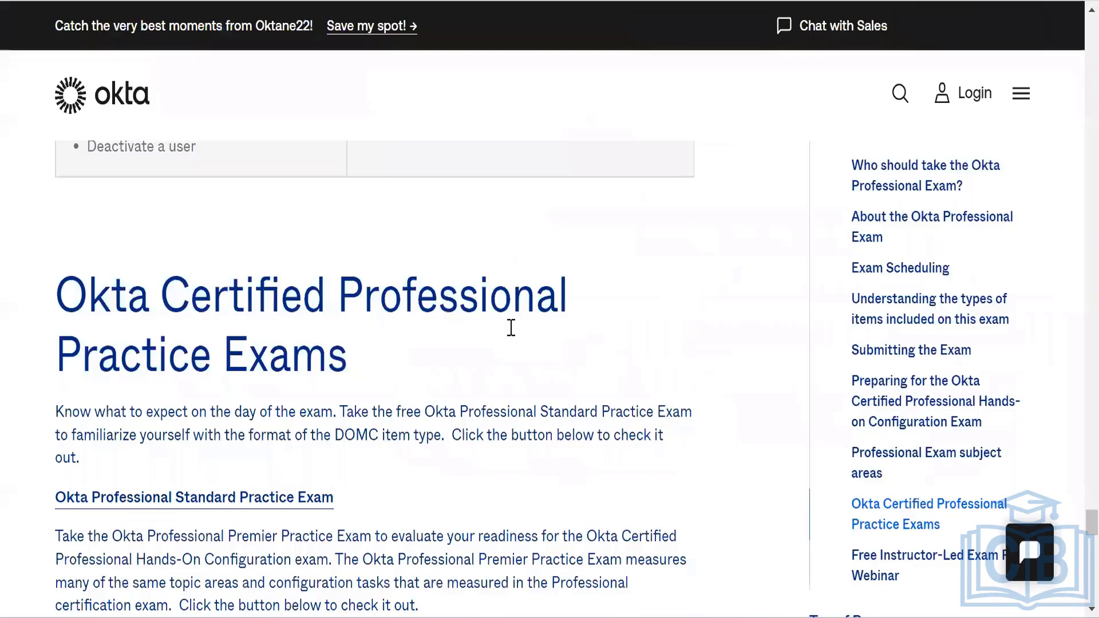
# Step: Skim the exam study guide and open the Okta Professional Standard Practice Exam link
pyautogui.scroll(-9, 513, 337)
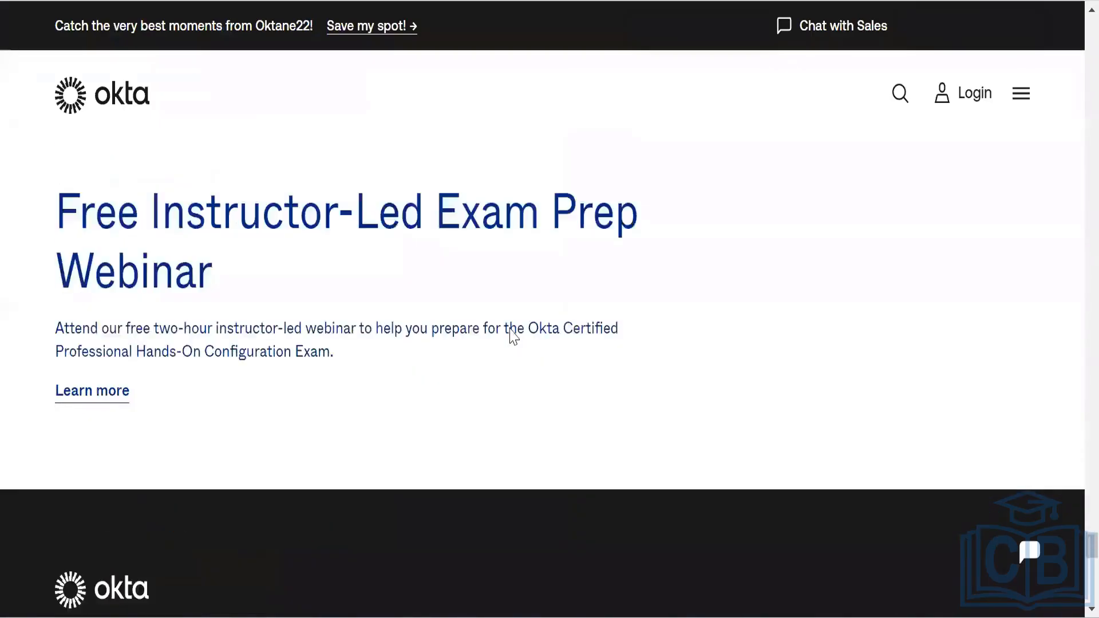
pyautogui.scroll(9, 510, 337)
pyautogui.scroll(20, 511, 338)
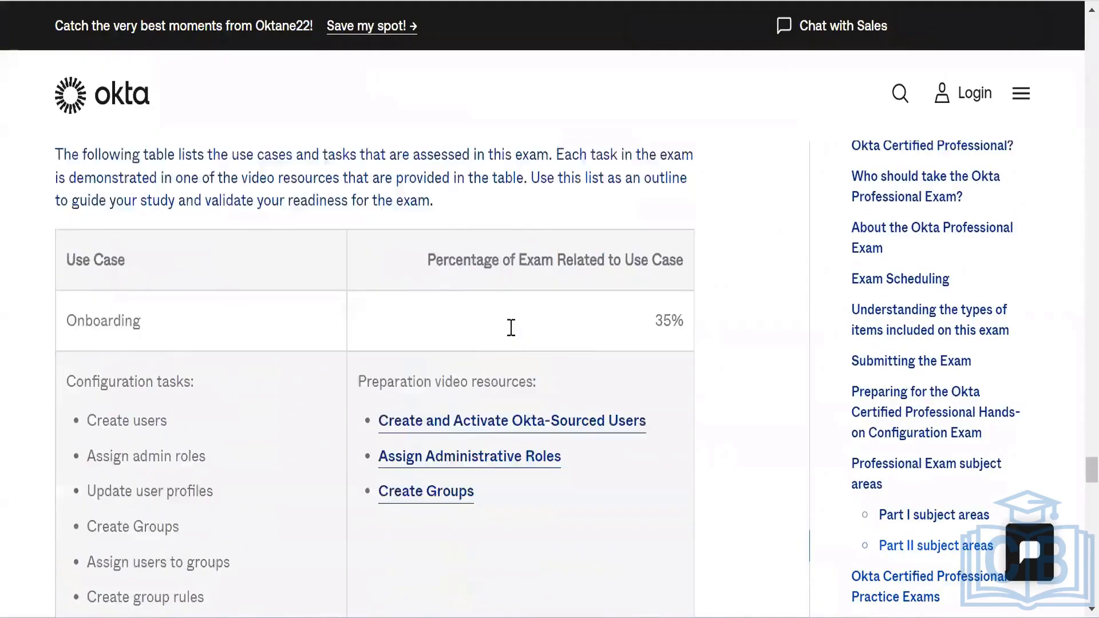
pyautogui.scroll(20, 511, 327)
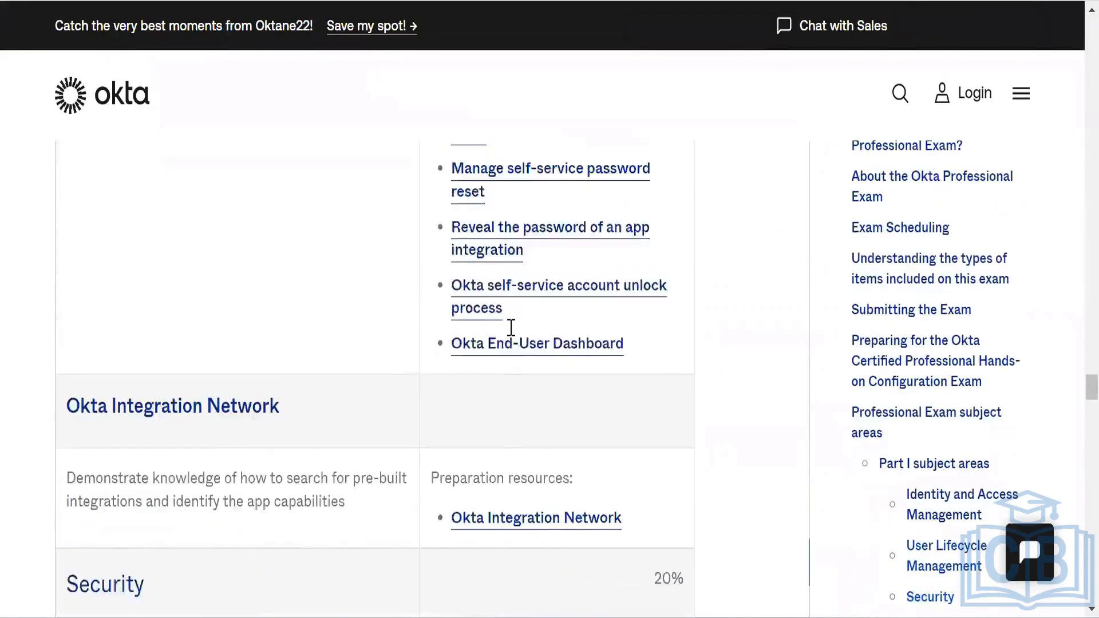
pyautogui.scroll(20, 512, 328)
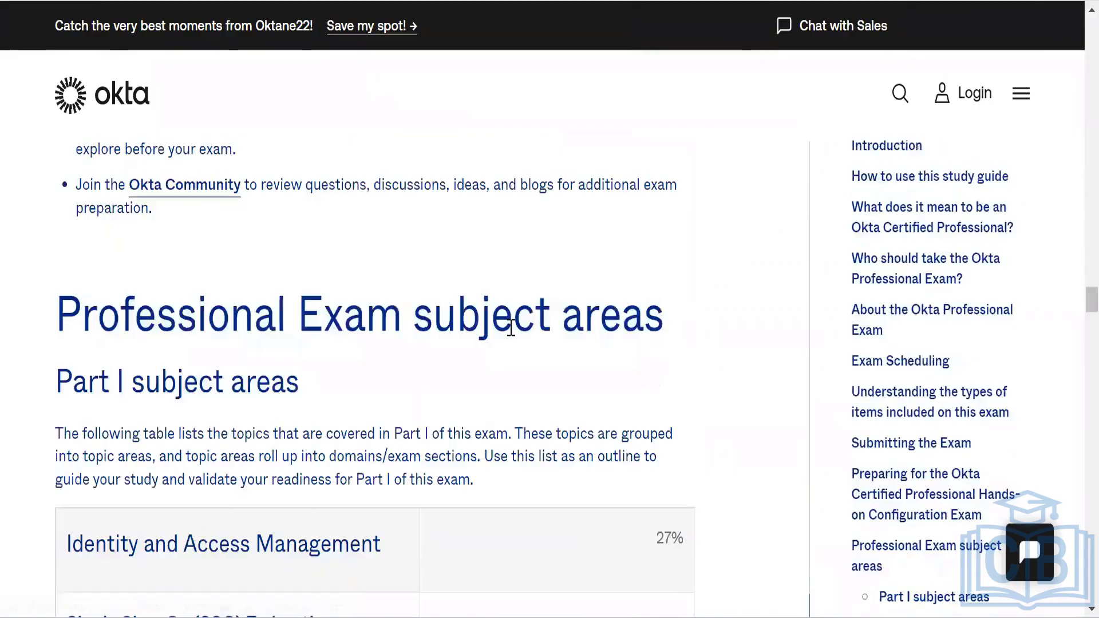
pyautogui.scroll(-15, 425, 239)
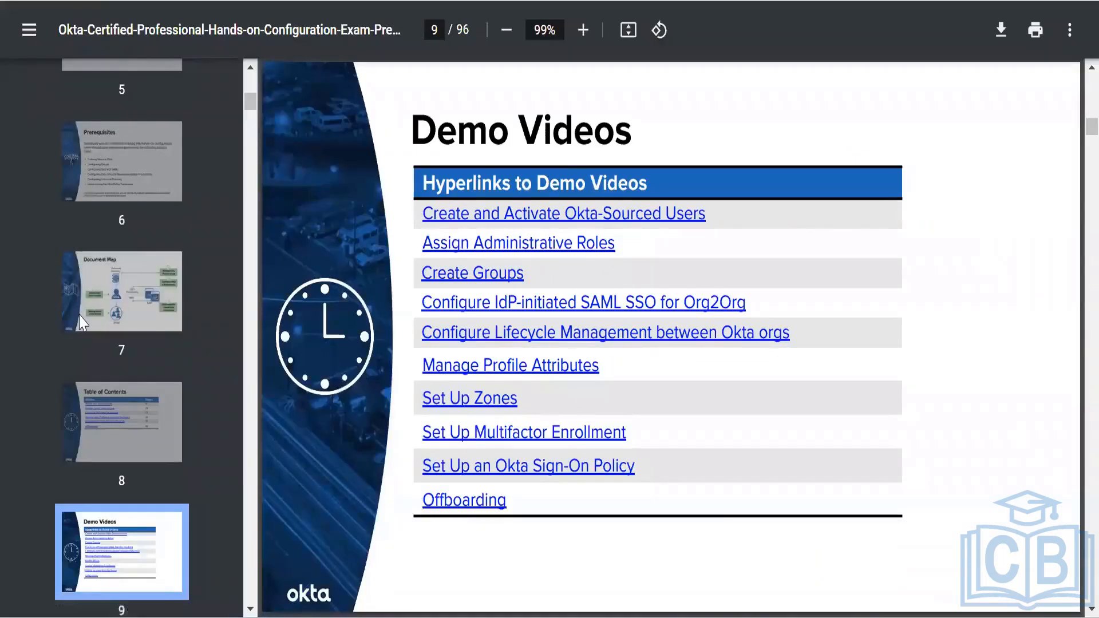
pyautogui.scroll(-8, 81, 321)
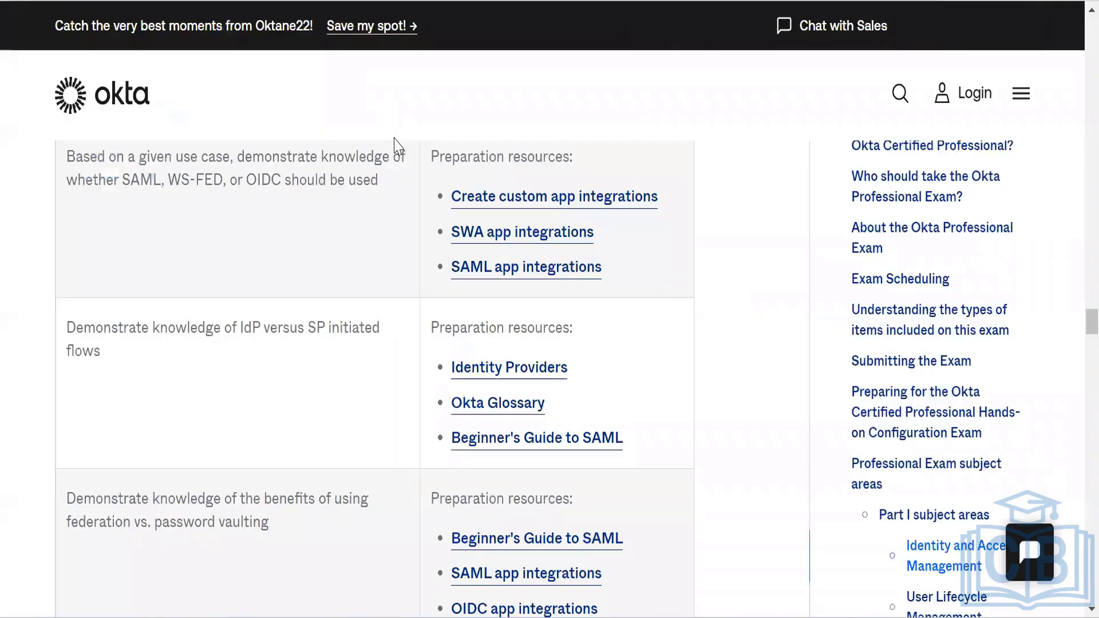
pyautogui.scroll(15, 396, 145)
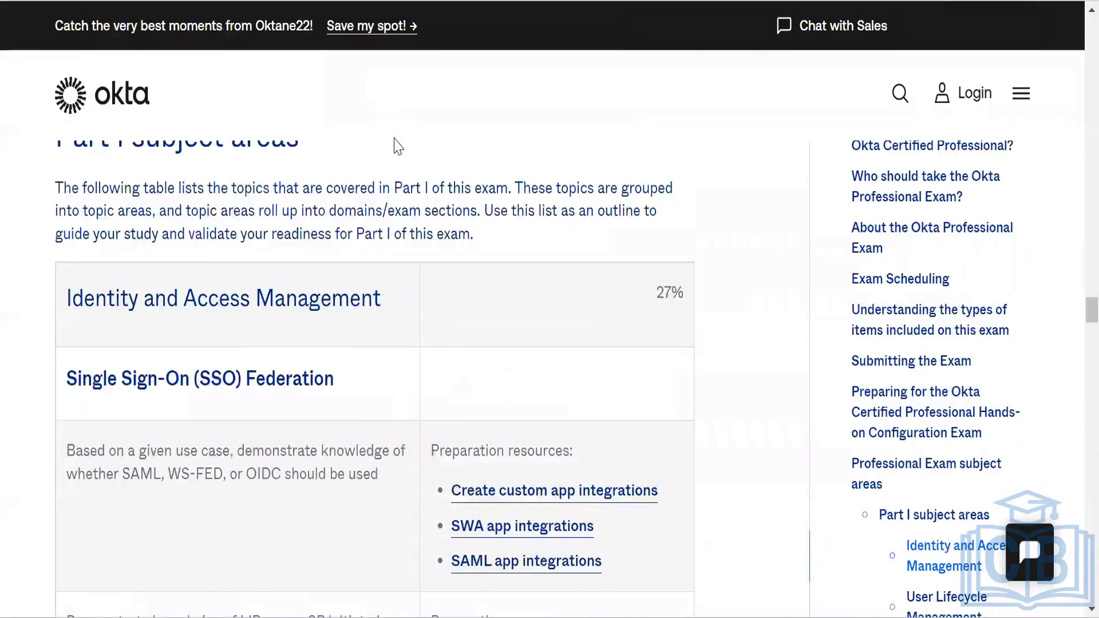
pyautogui.scroll(12, 396, 145)
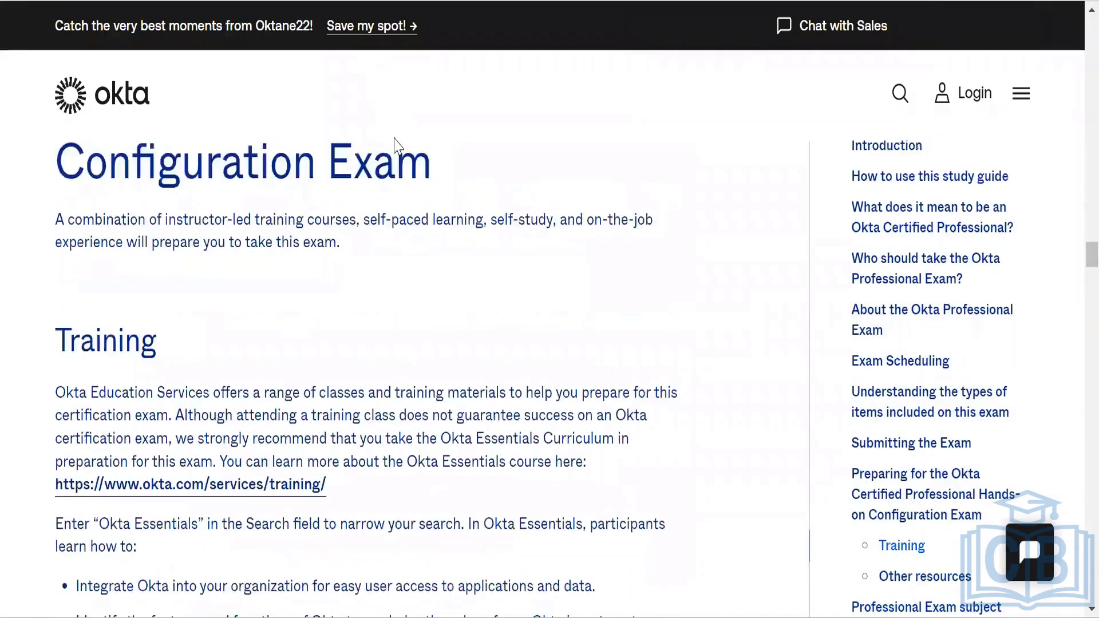
pyautogui.scroll(-8, 395, 145)
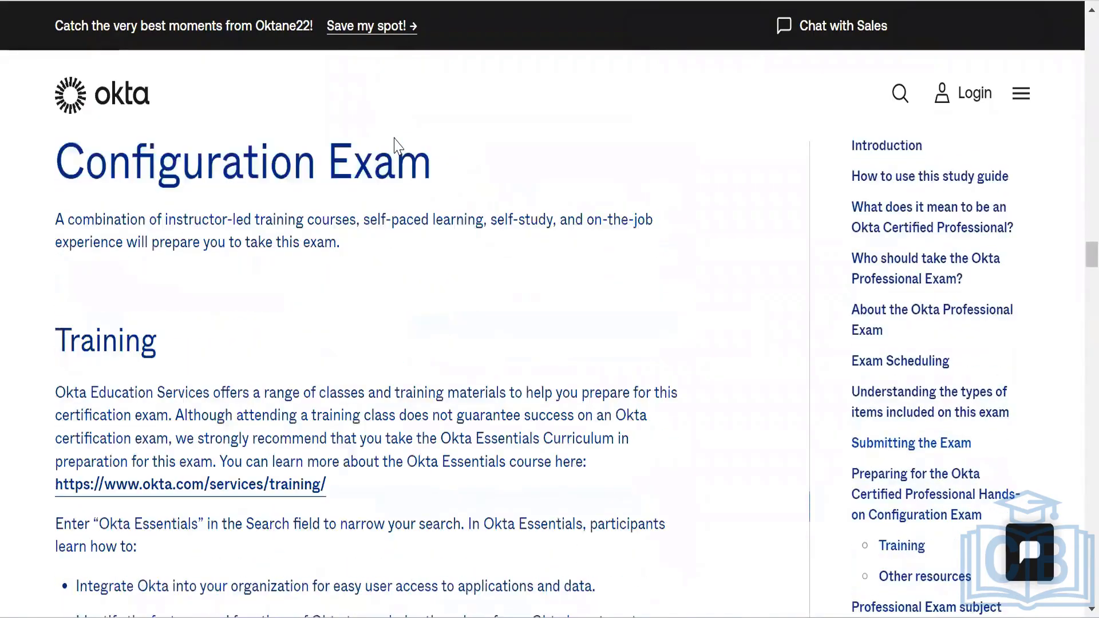
pyautogui.scroll(-20, 396, 145)
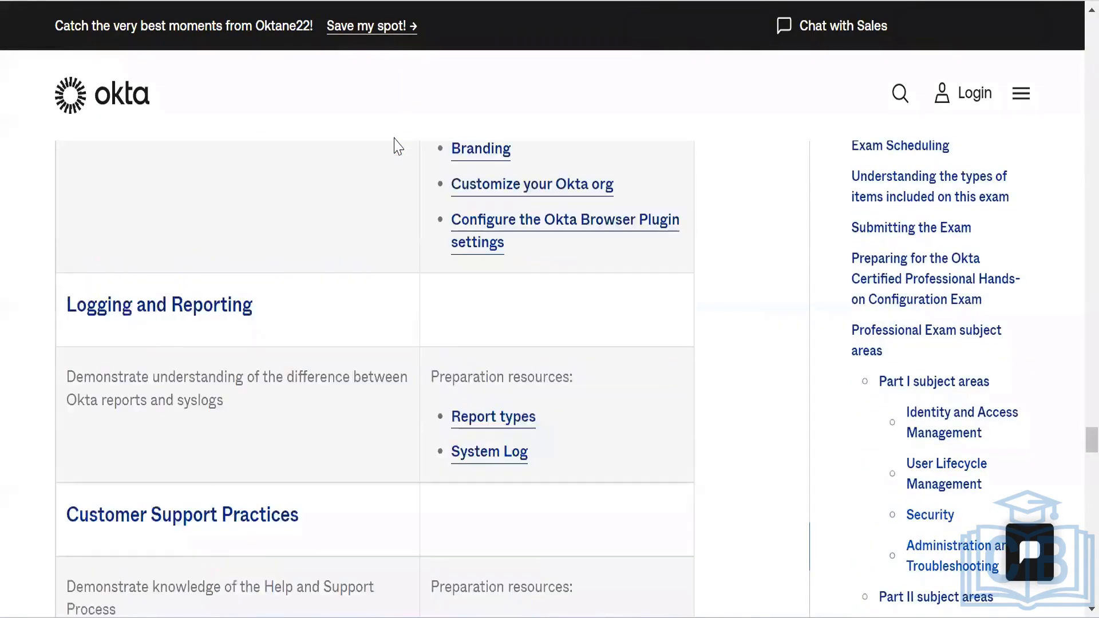
pyautogui.scroll(-15, 396, 146)
pyautogui.scroll(-4, 212, 442)
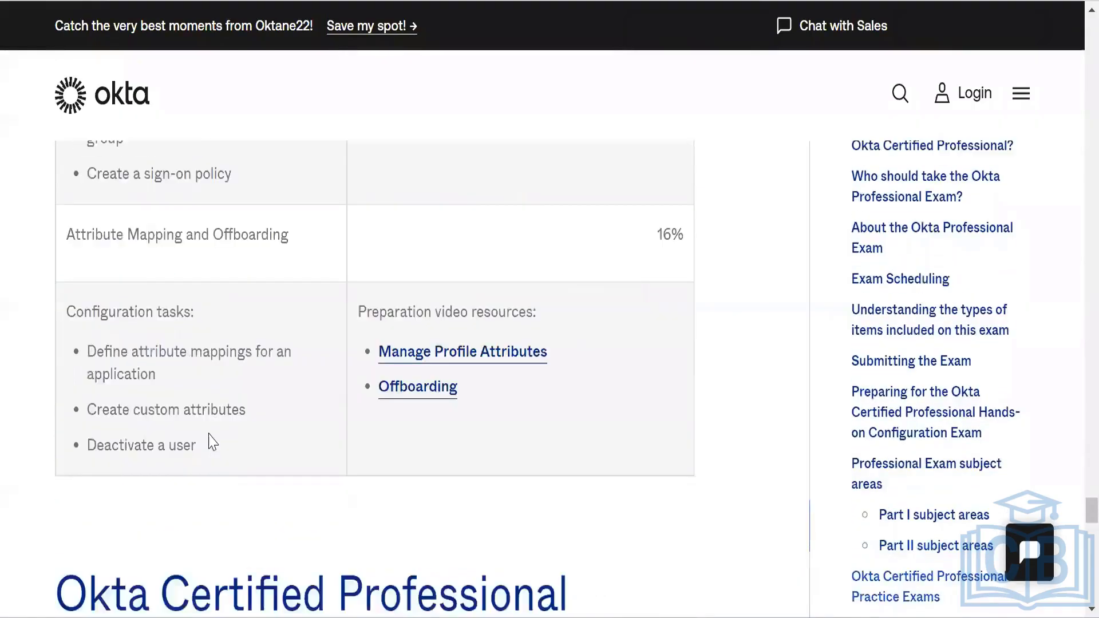
pyautogui.scroll(-6, 212, 442)
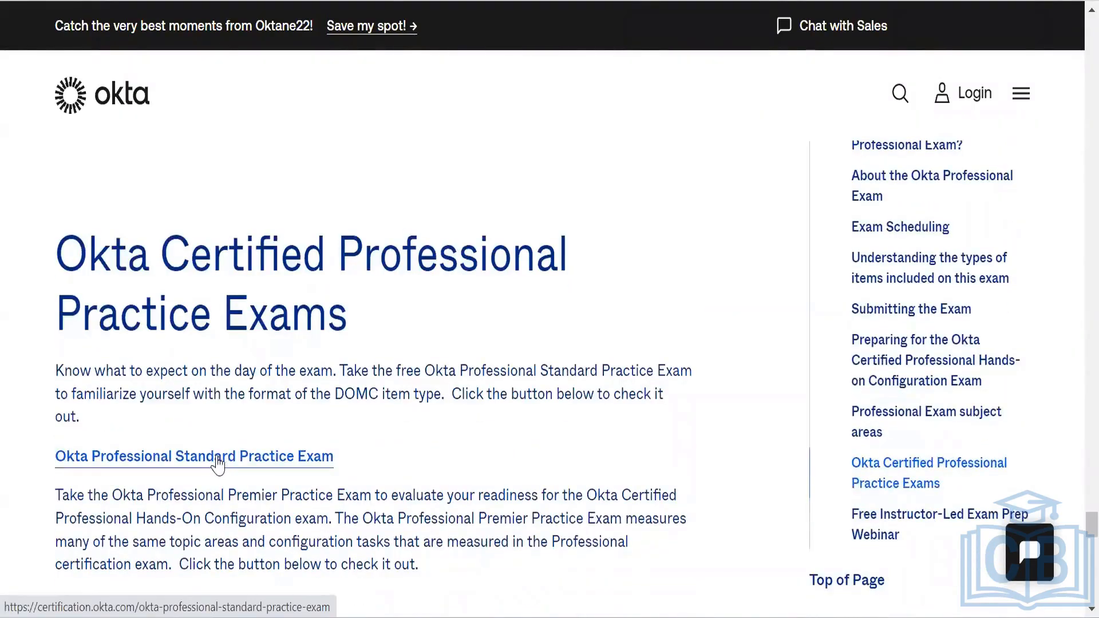
pyautogui.click(212, 456)
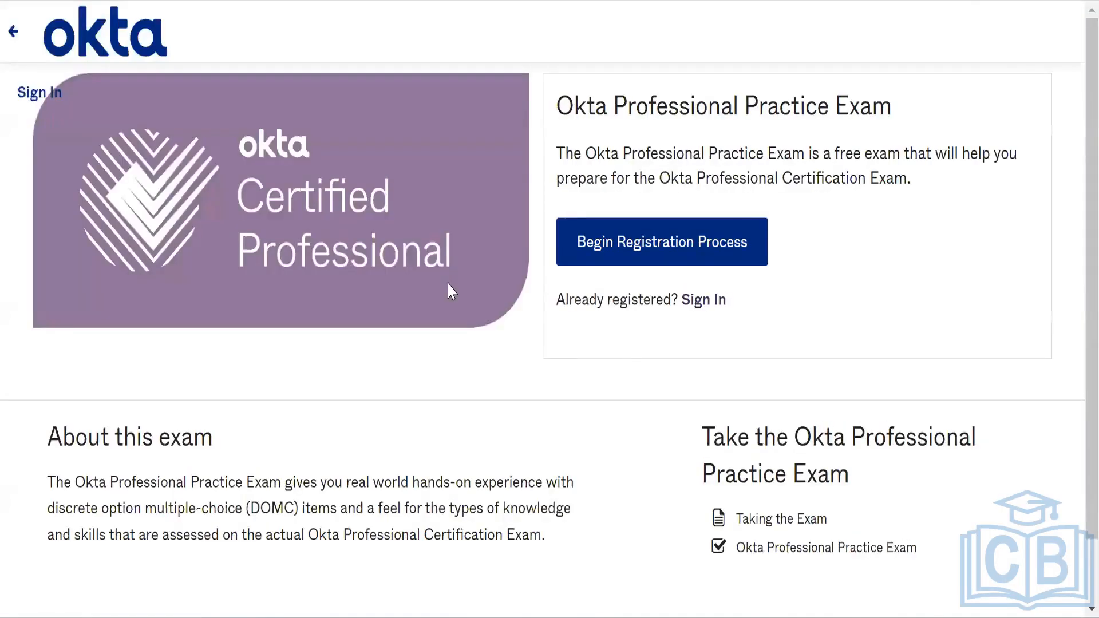
# Step: Look over the Okta Professional Practice Exam page, then close it to reach the exam prep webinar page
pyautogui.scroll(-3, 452, 292)
pyautogui.scroll(-7, 450, 289)
pyautogui.scroll(10, 1066, 228)
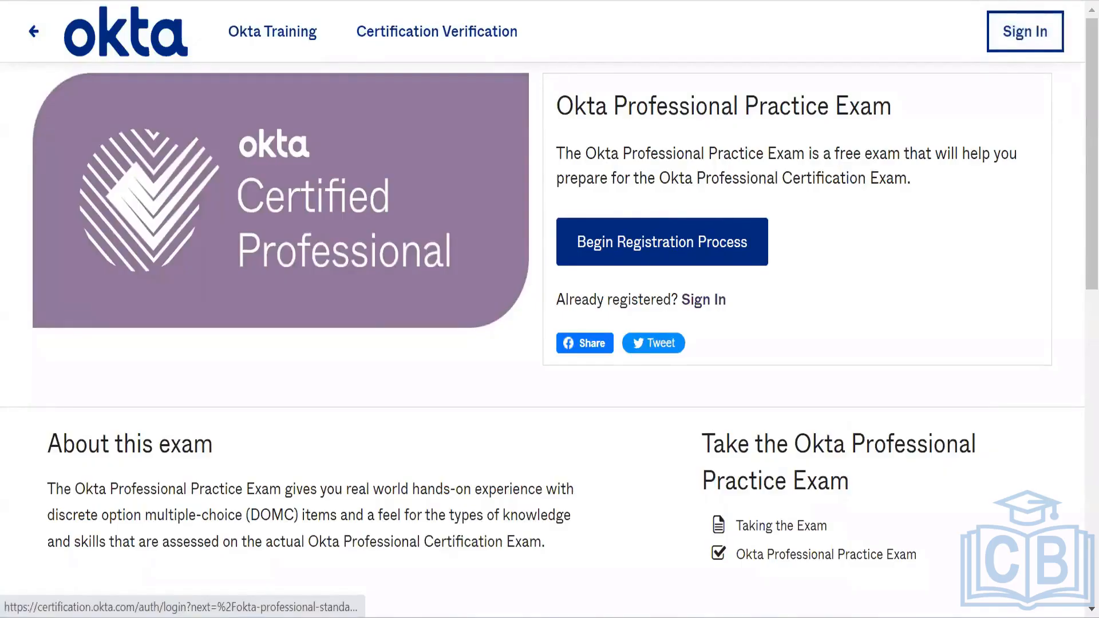
pyautogui.hotkey('ctrl', 'w')
pyautogui.scroll(-7, 552, 294)
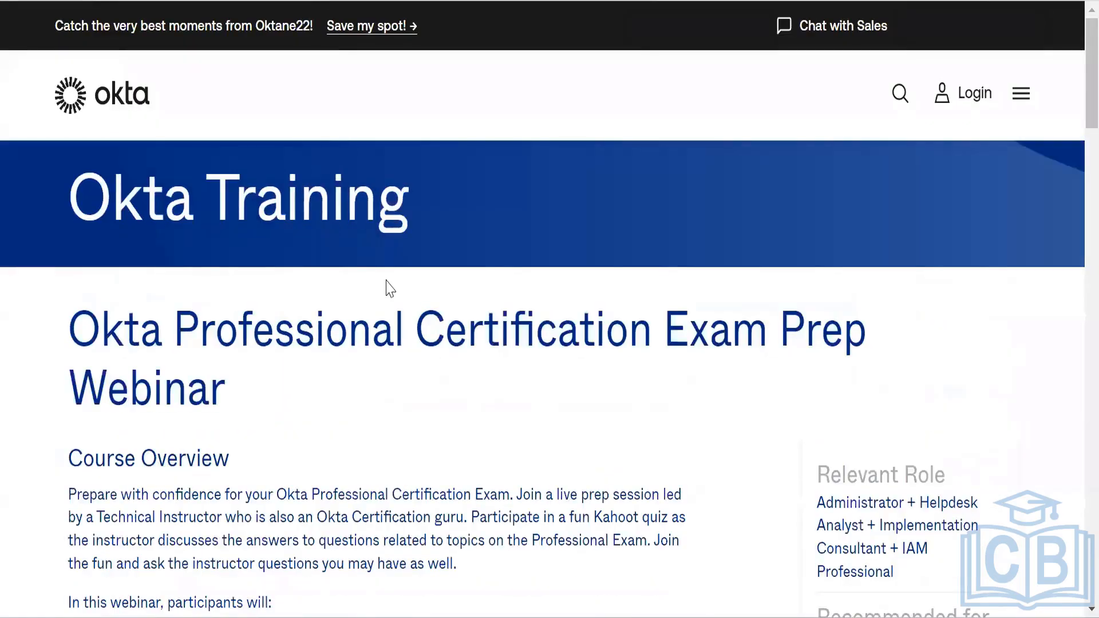
# Step: Scroll through the Okta Professional Certification Exam Prep Webinar course overview
pyautogui.scroll(-7, 387, 288)
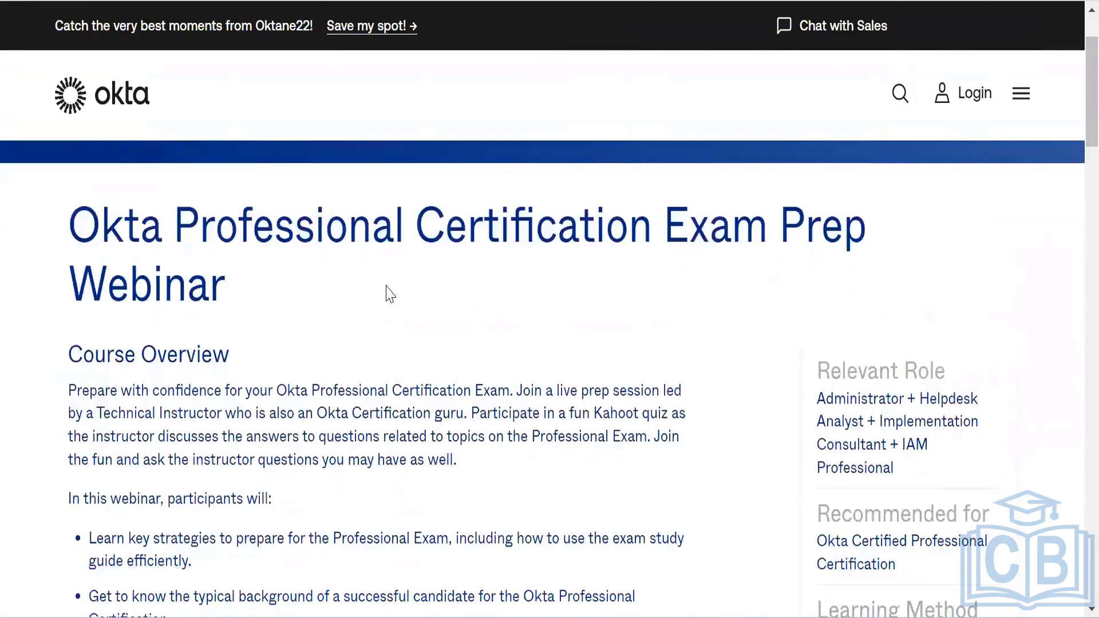
pyautogui.scroll(-3, 387, 288)
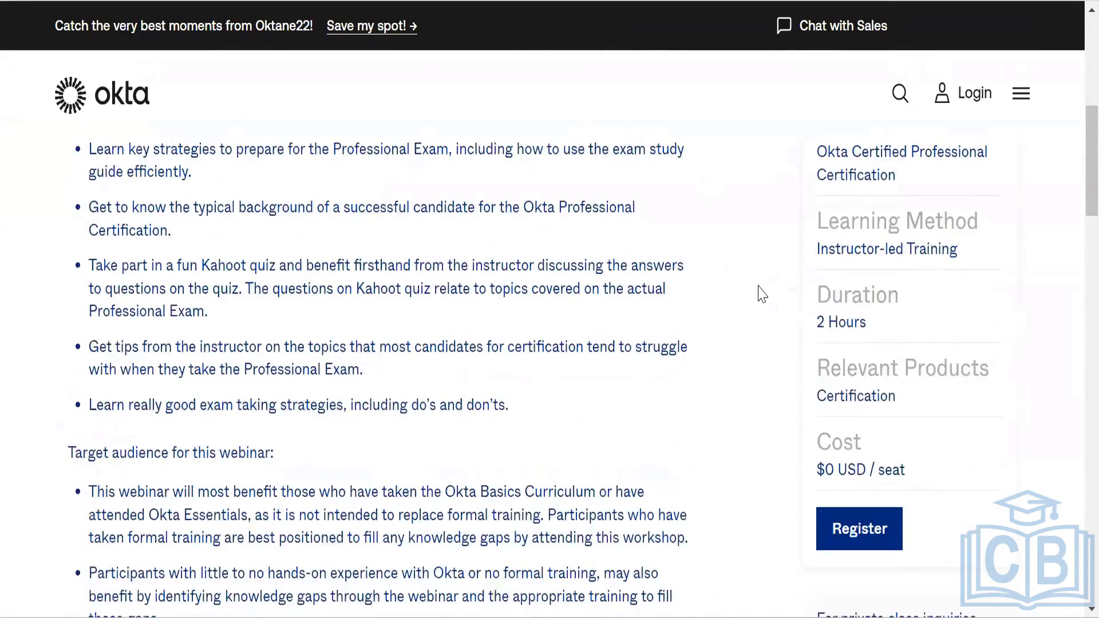
pyautogui.scroll(-1, 762, 292)
pyautogui.scroll(-5, 675, 216)
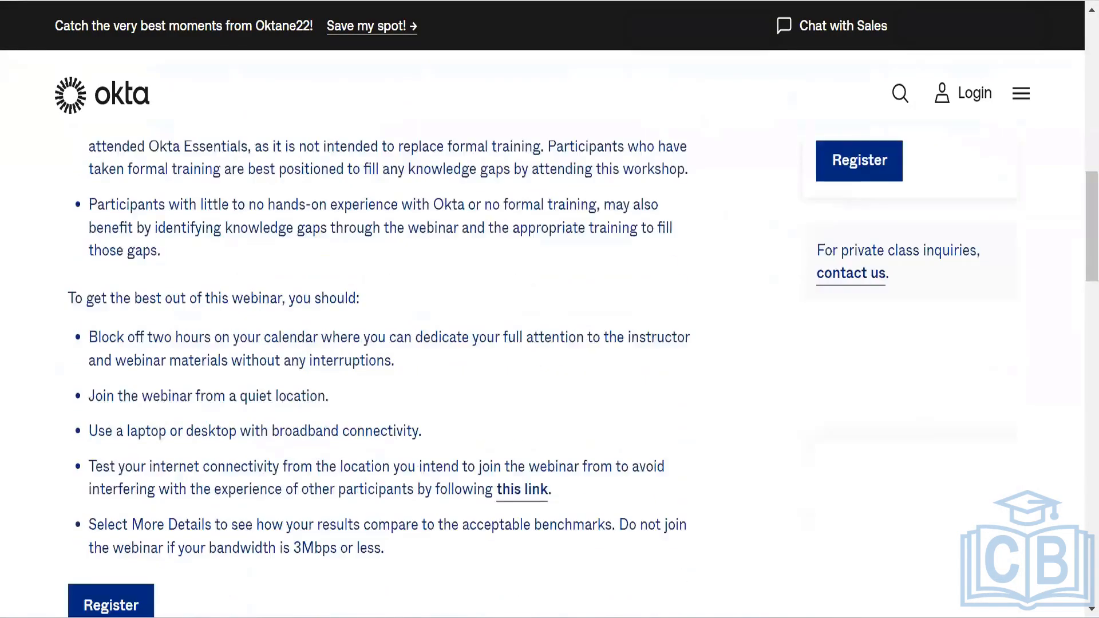
pyautogui.scroll(2, 675, 216)
pyautogui.scroll(1, 583, 379)
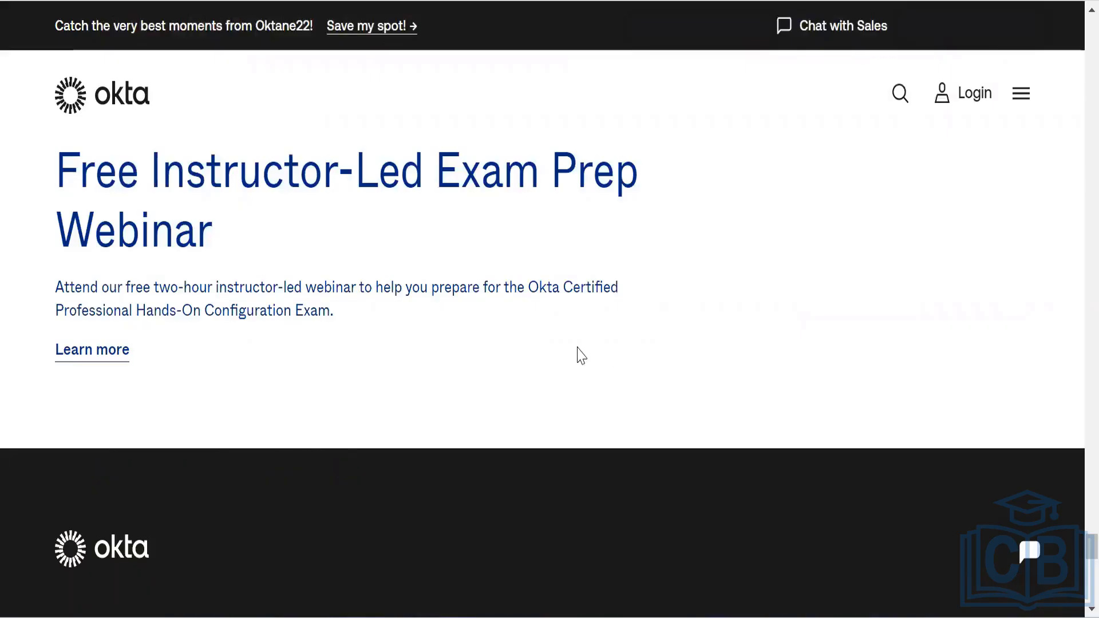
# Step: Scroll back up the exam study guide to the section on DOMC item scoring
pyautogui.scroll(8, 577, 356)
pyautogui.scroll(15, 582, 357)
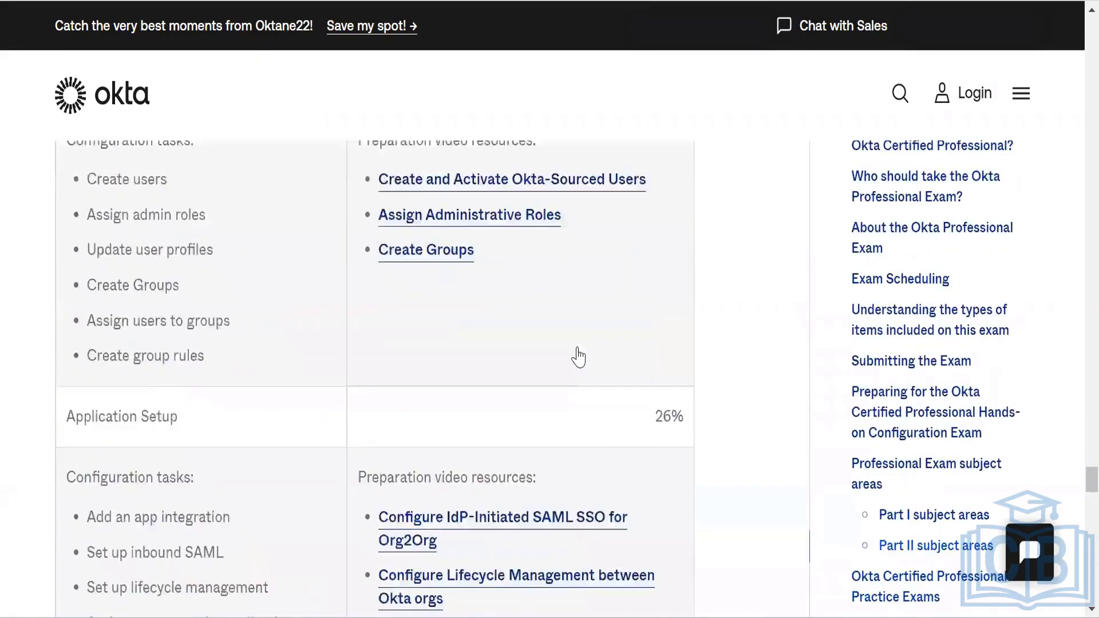
pyautogui.scroll(15, 581, 357)
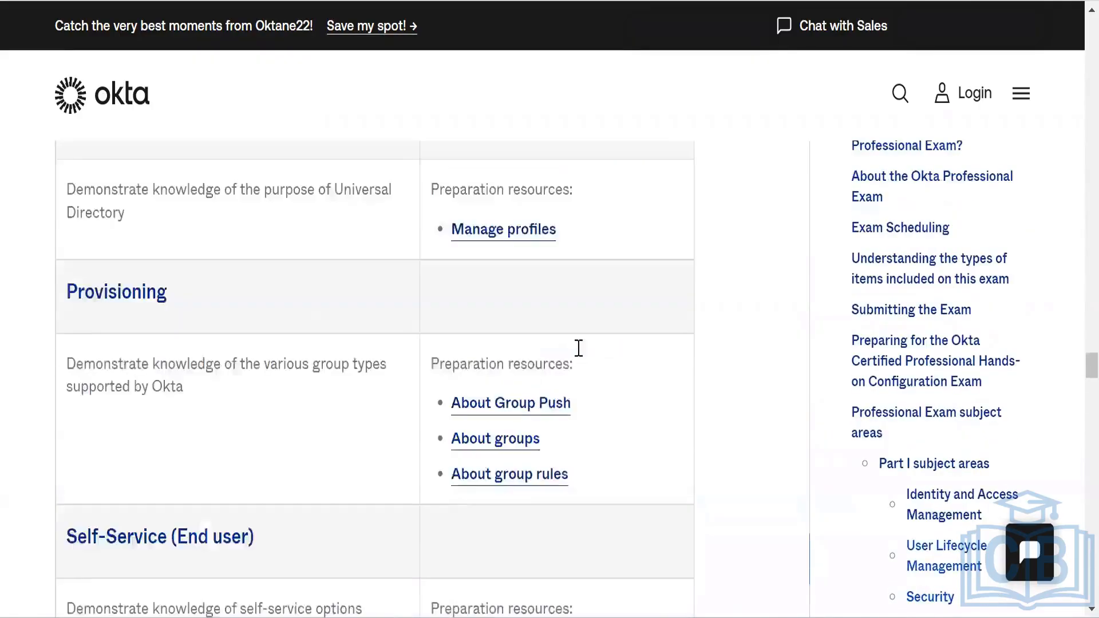
pyautogui.scroll(15, 582, 356)
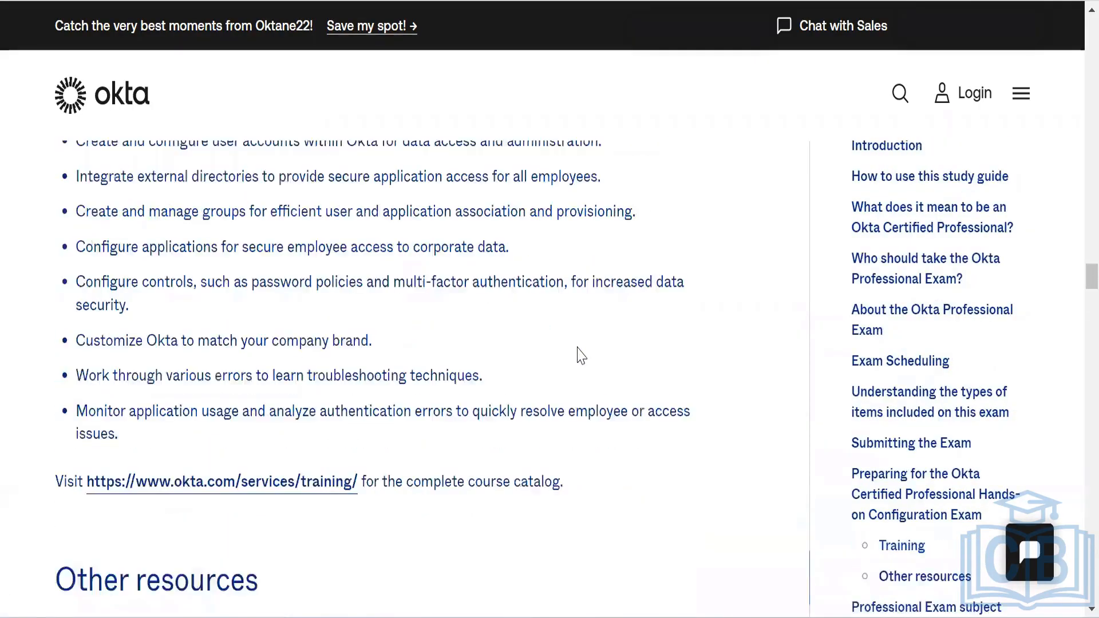
pyautogui.scroll(15, 582, 357)
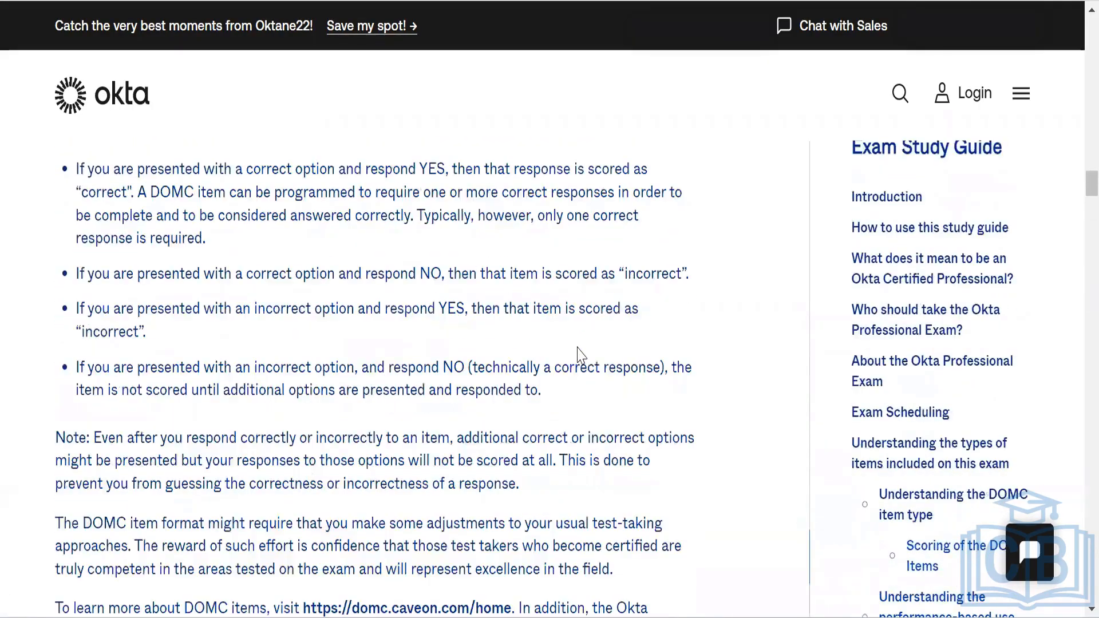